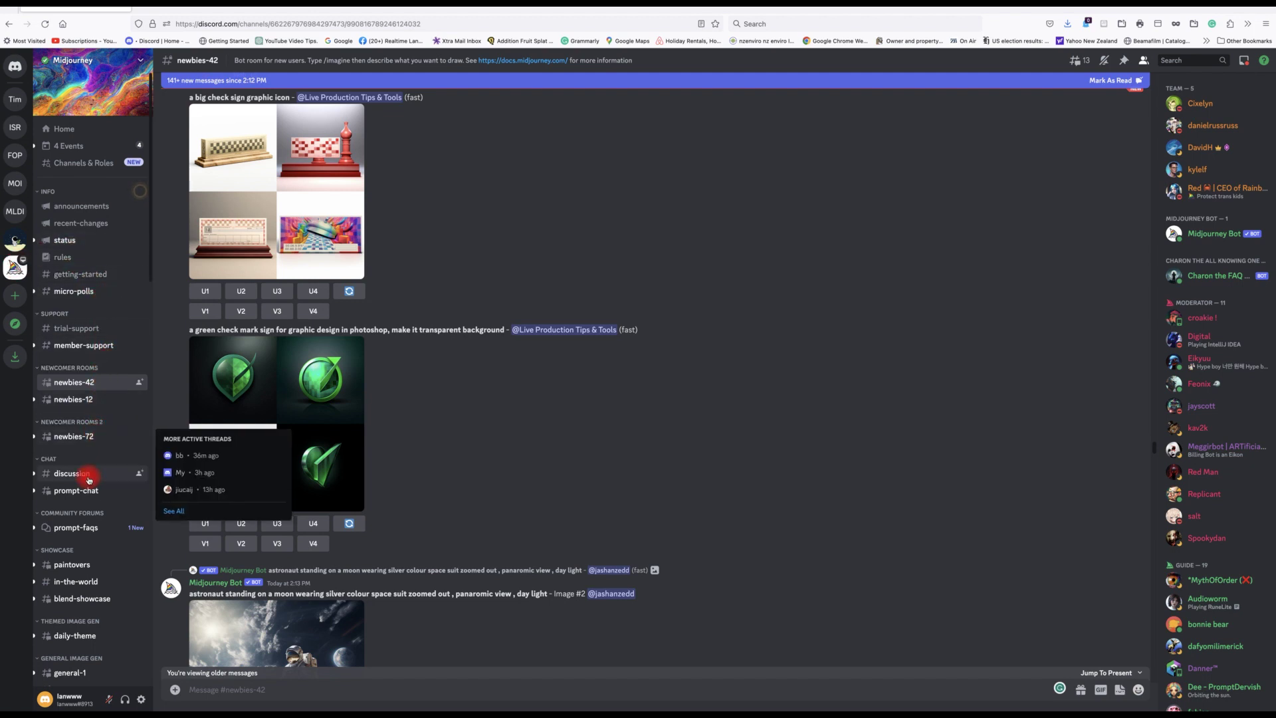
# Open the newbies-42 newcomer channel to browse Midjourney Bot image grids.
pyautogui.click(84, 387)
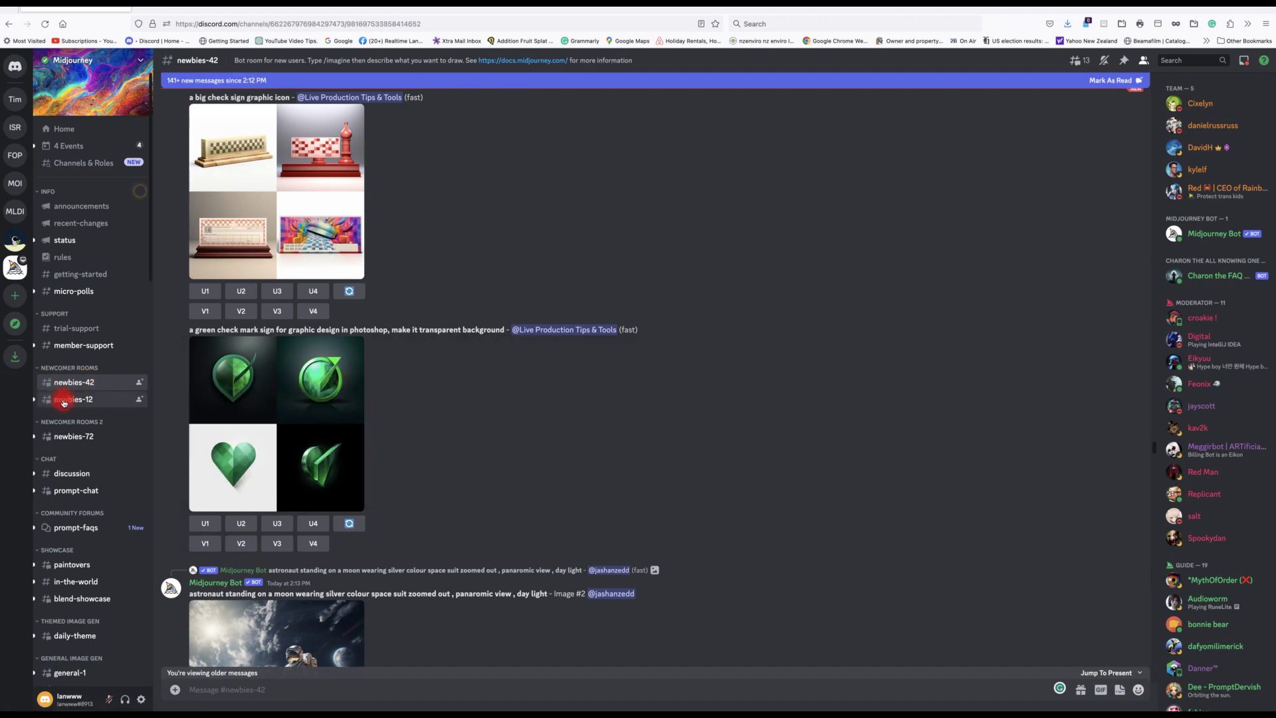
# Switch to newbies-12 to view the pixar-style dinosaur and cyberpunk woman grids.
pyautogui.click(64, 401)
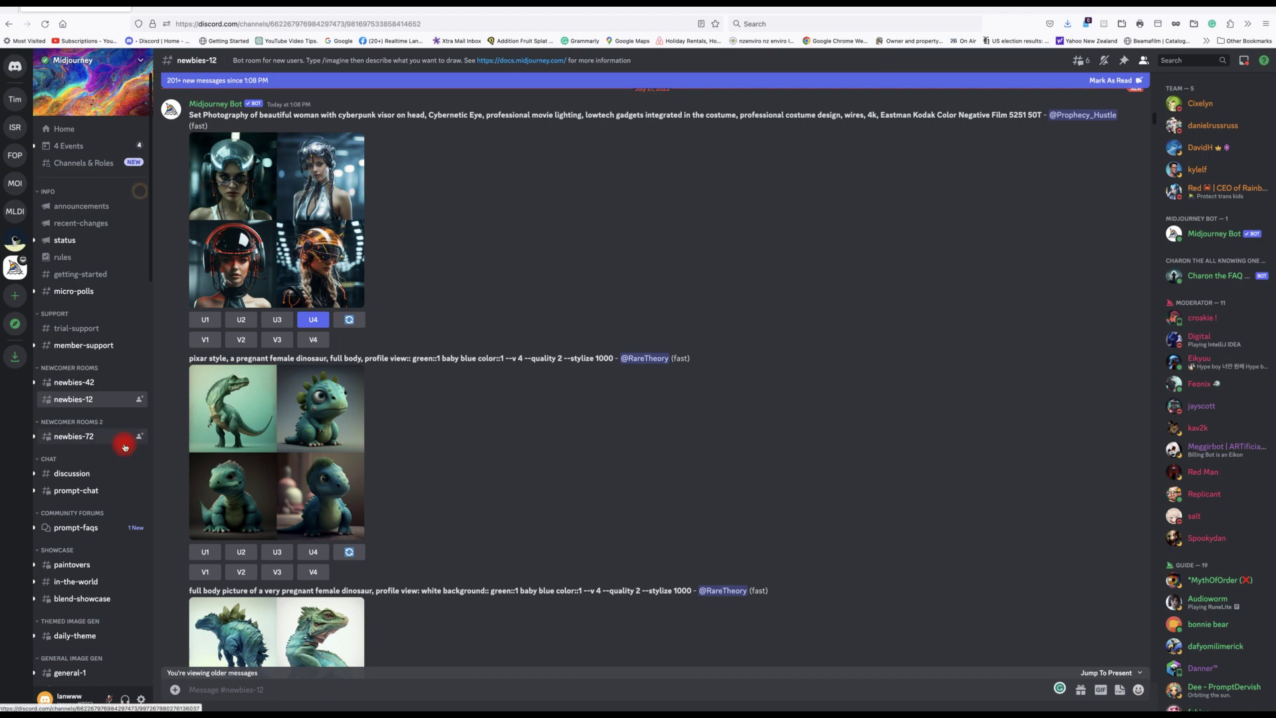
pyautogui.moveTo(113, 401)
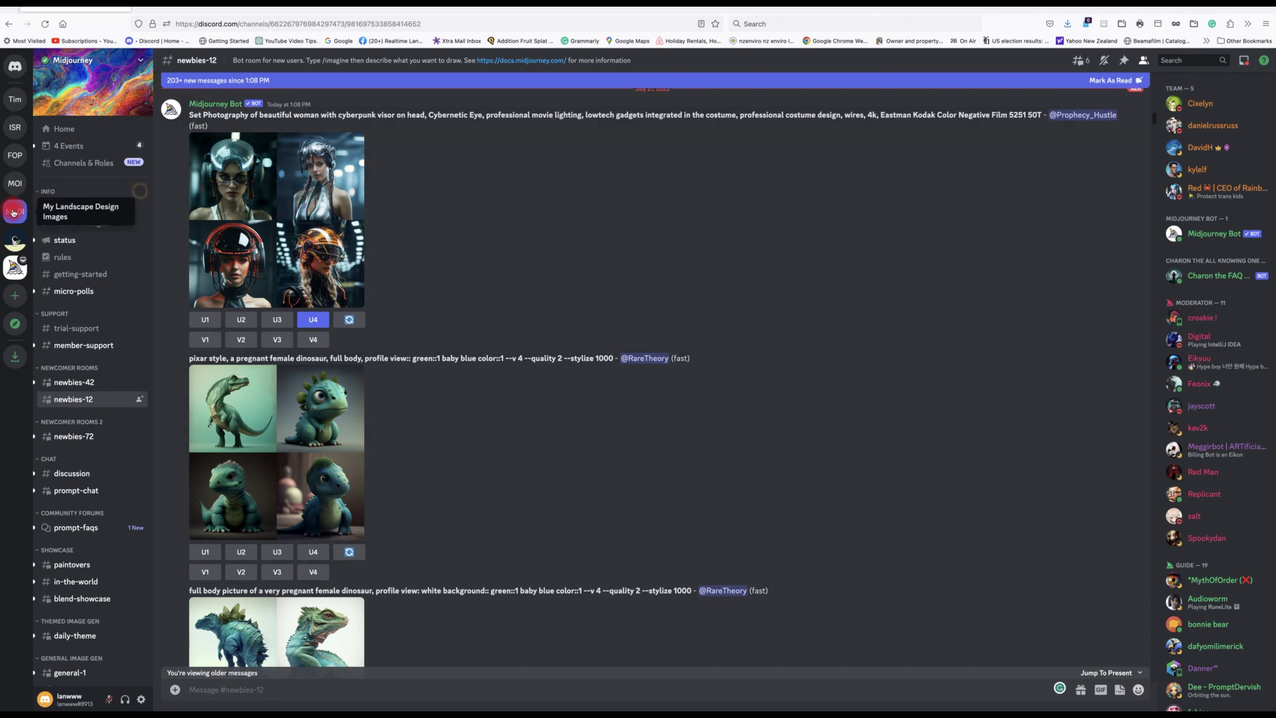
# Open the My Landscape Design Images server and enlarge the Mediterranean garden grid.
pyautogui.click(12, 213)
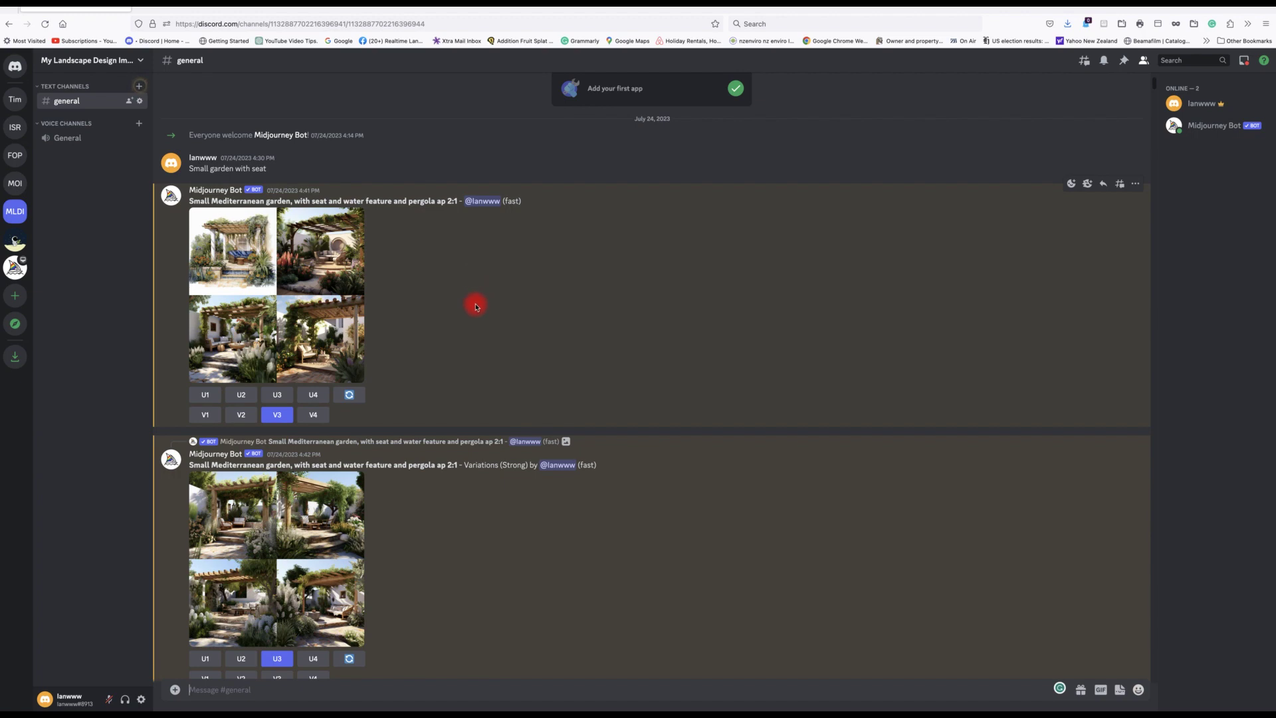
pyautogui.scroll(1, 476, 307)
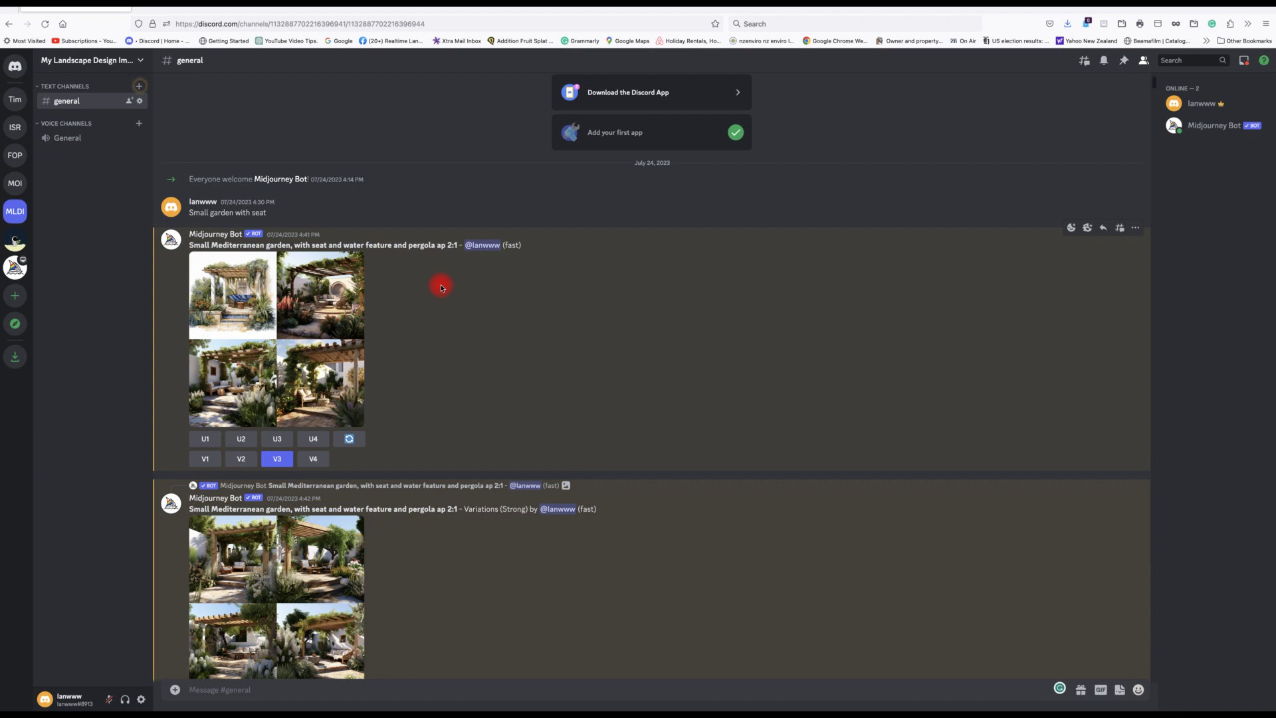
pyautogui.click(271, 335)
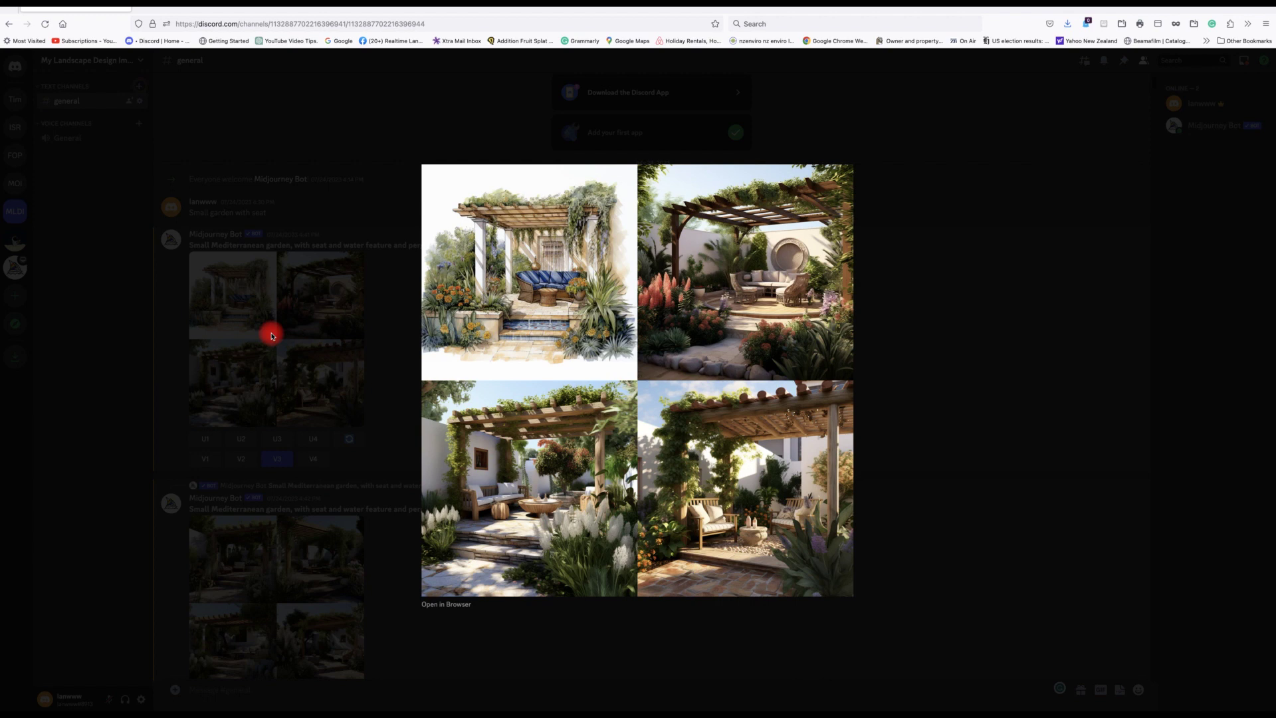
pyautogui.click(369, 344)
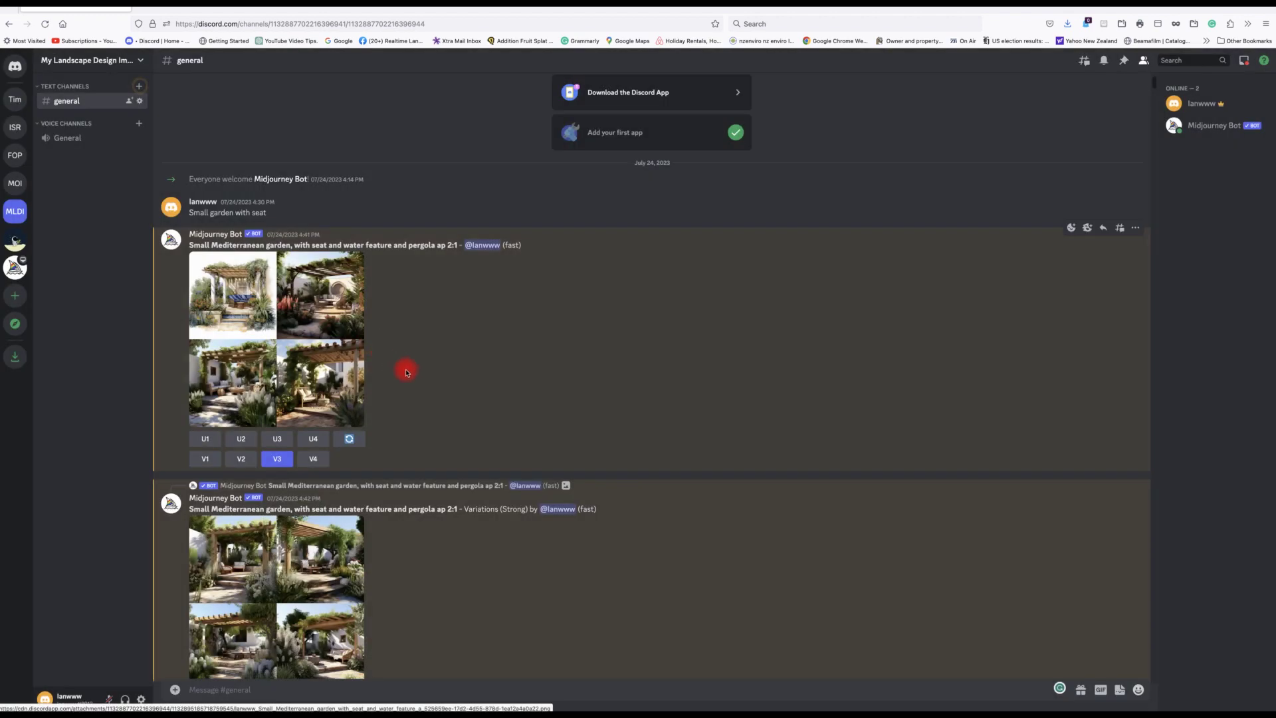
pyautogui.scroll(-2, 203, 476)
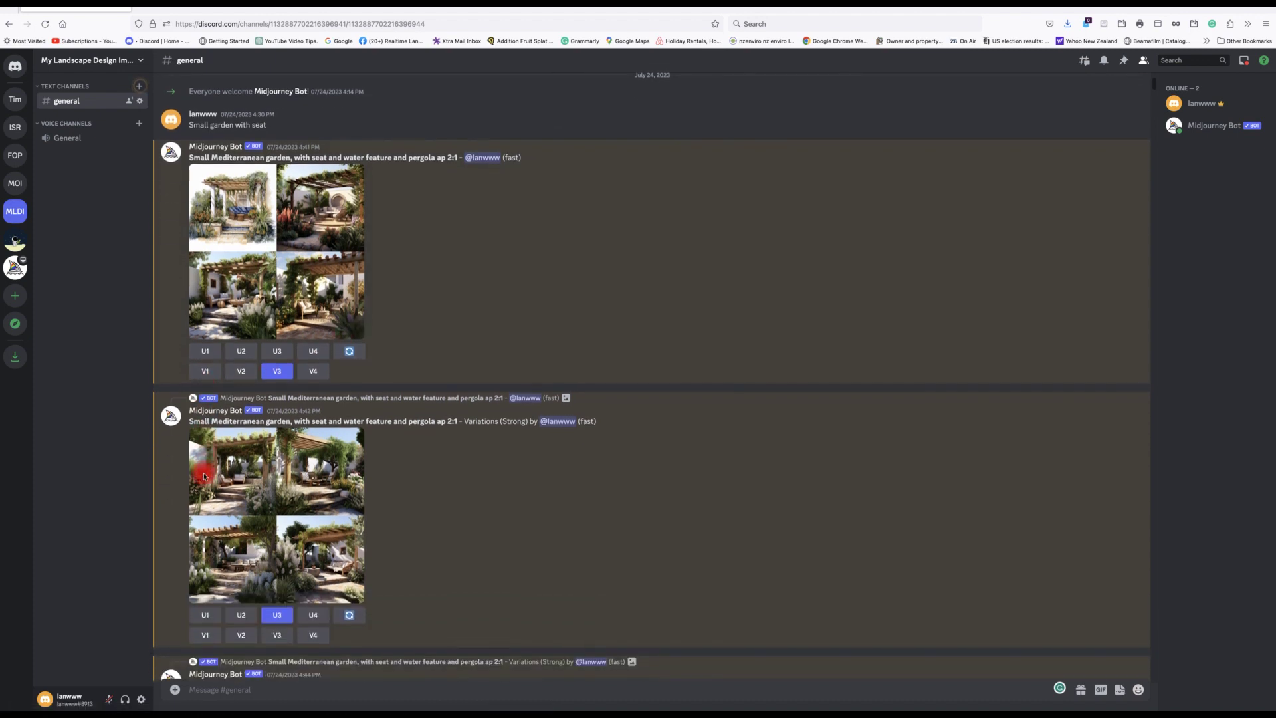
pyautogui.scroll(-2, 281, 452)
pyautogui.scroll(1, 281, 451)
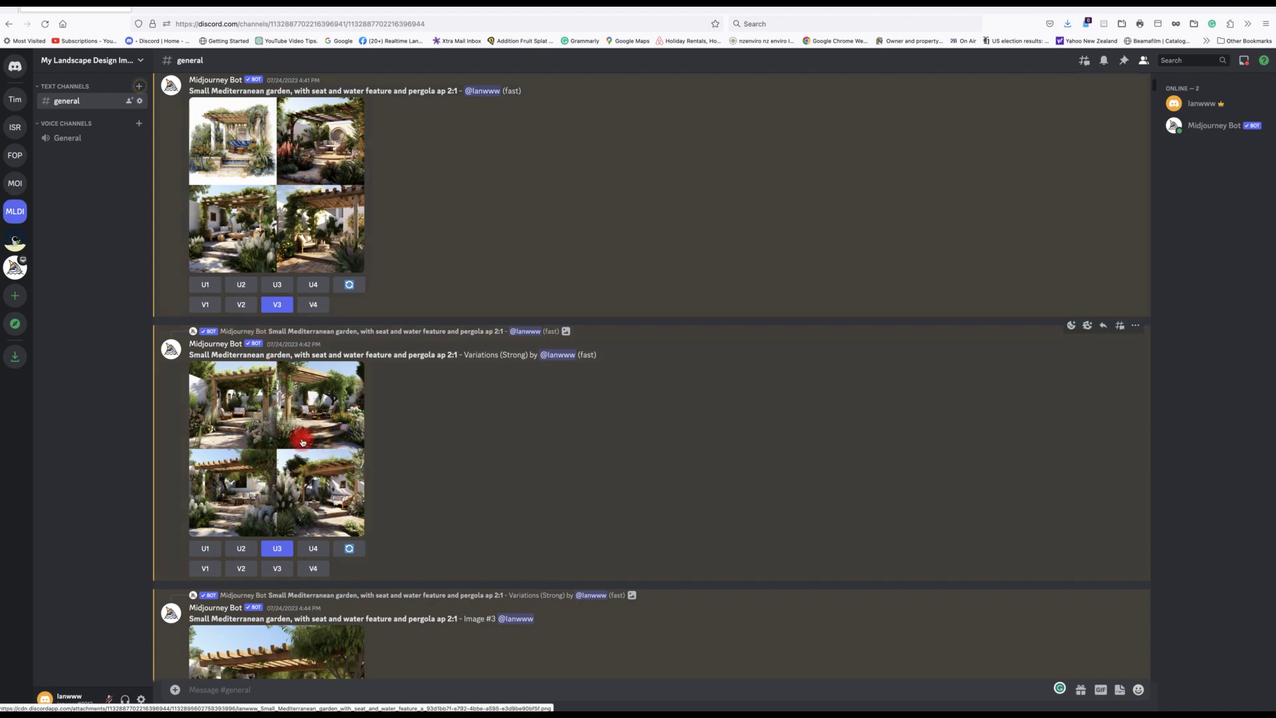
pyautogui.scroll(-1, 311, 471)
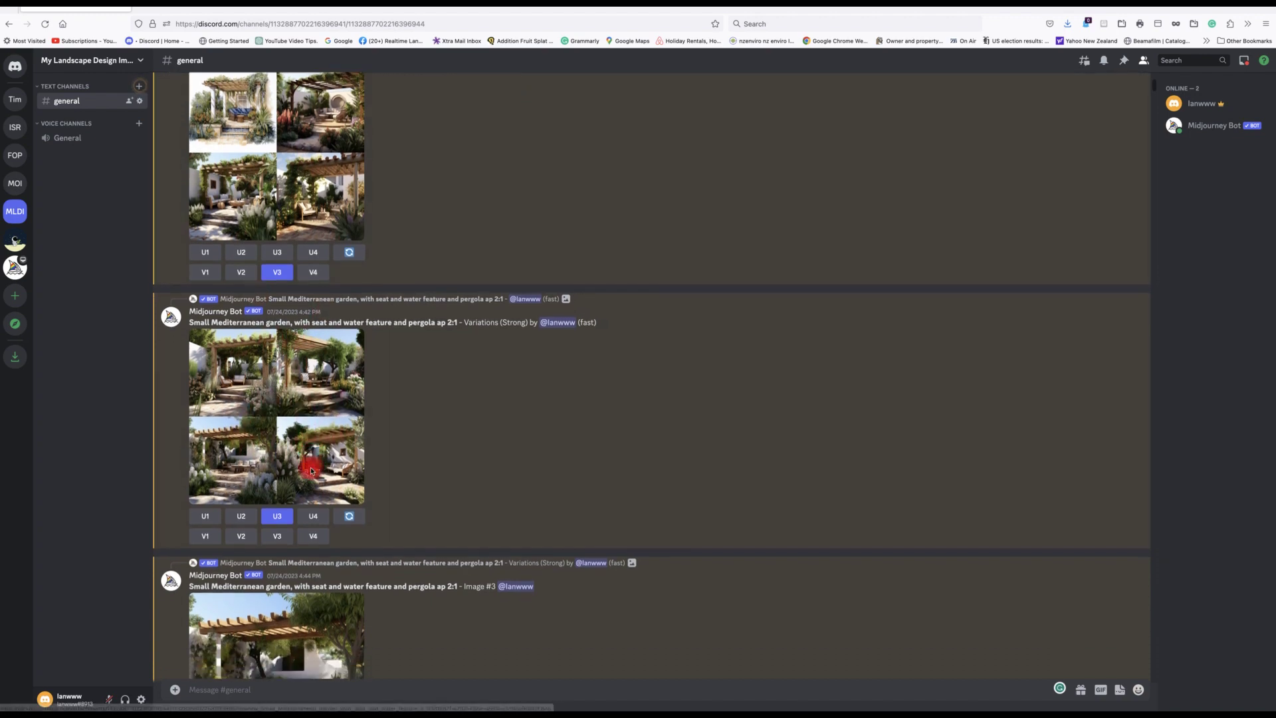
pyautogui.scroll(-1, 310, 470)
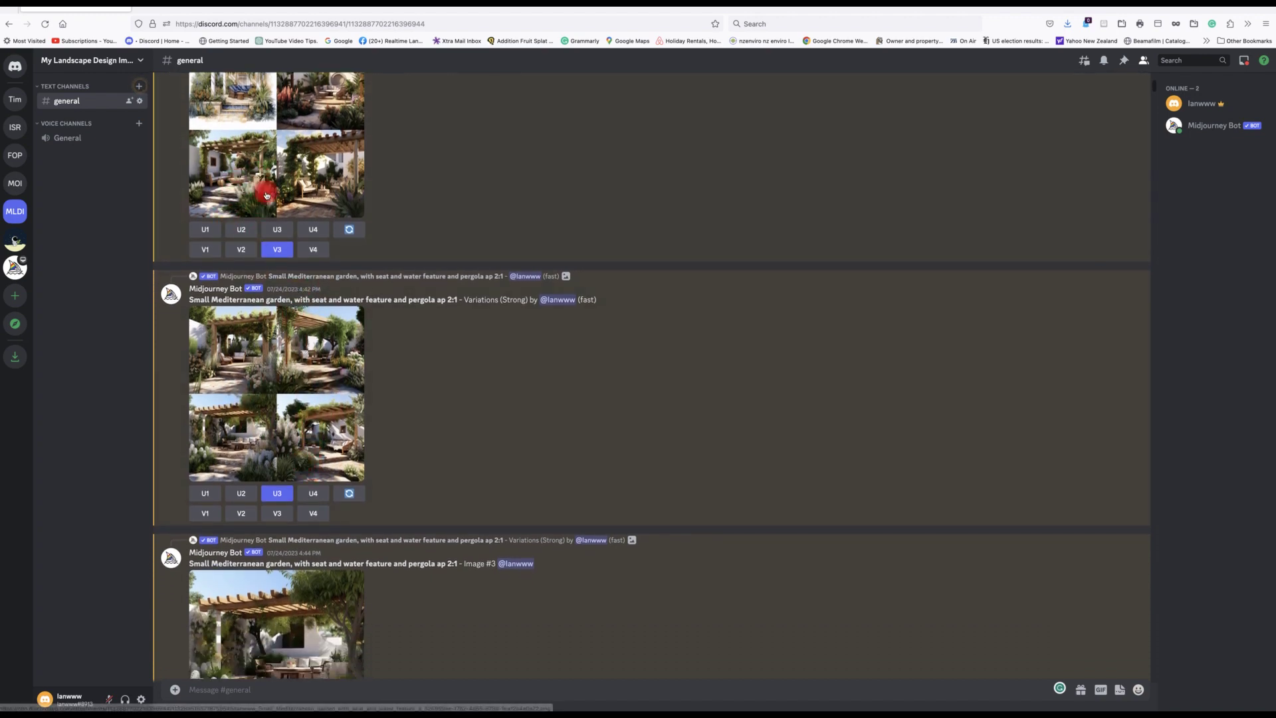
pyautogui.scroll(-3, 415, 425)
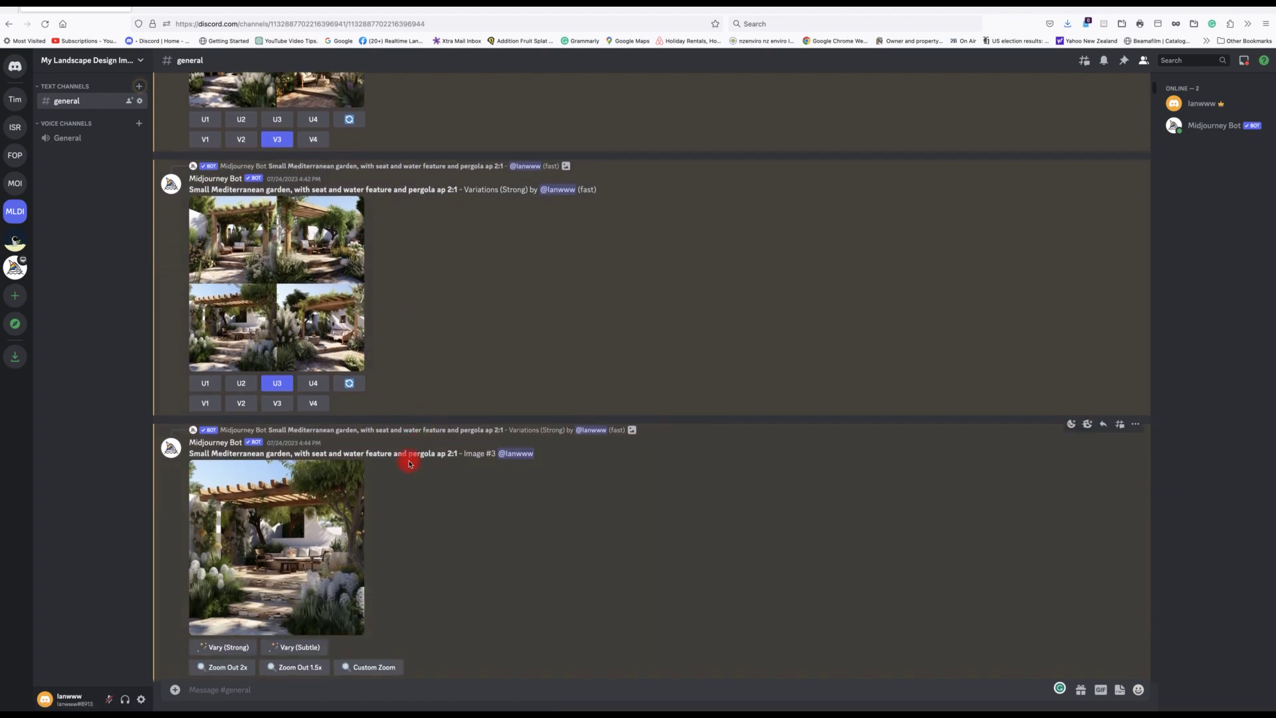
pyautogui.scroll(-4, 409, 463)
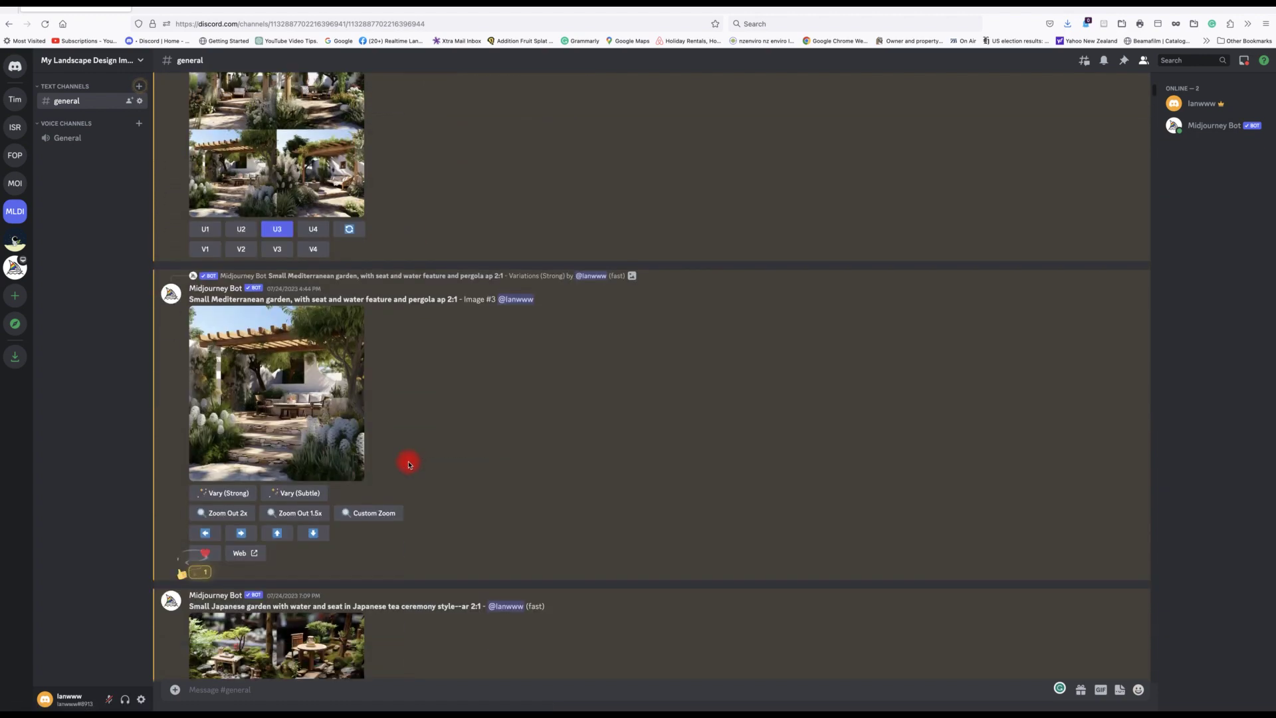
pyautogui.click(296, 145)
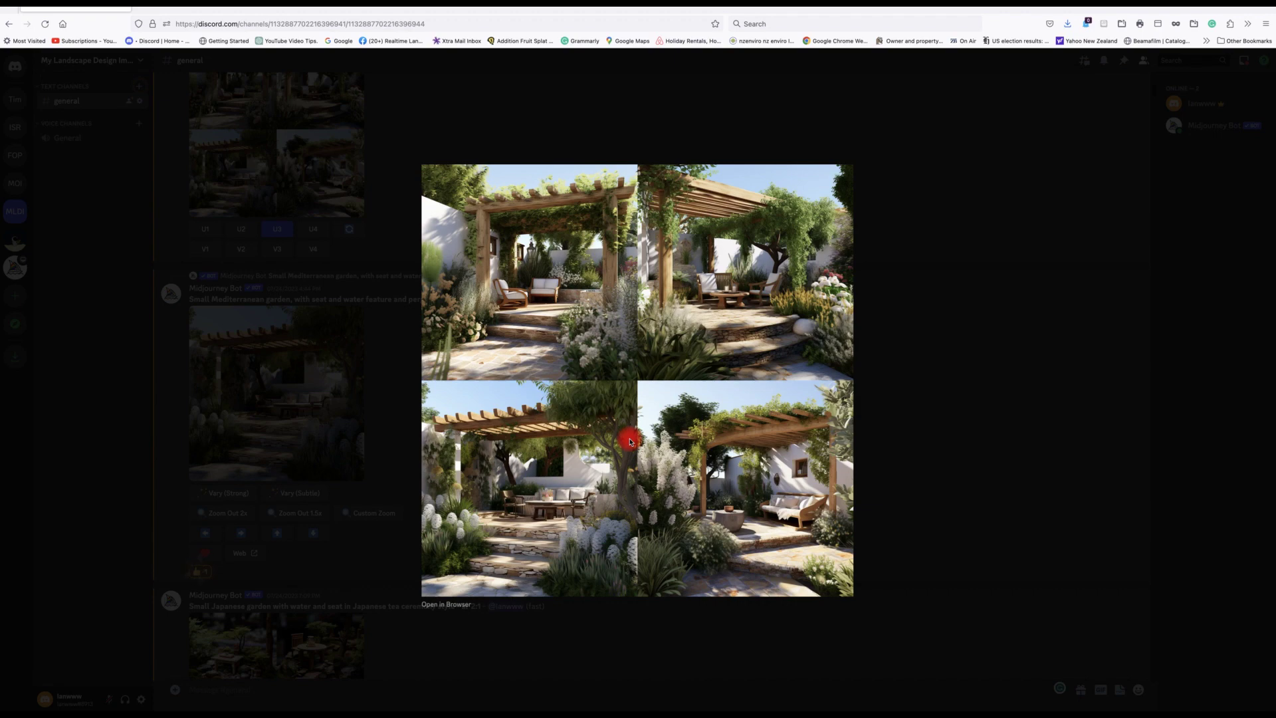
pyautogui.click(302, 410)
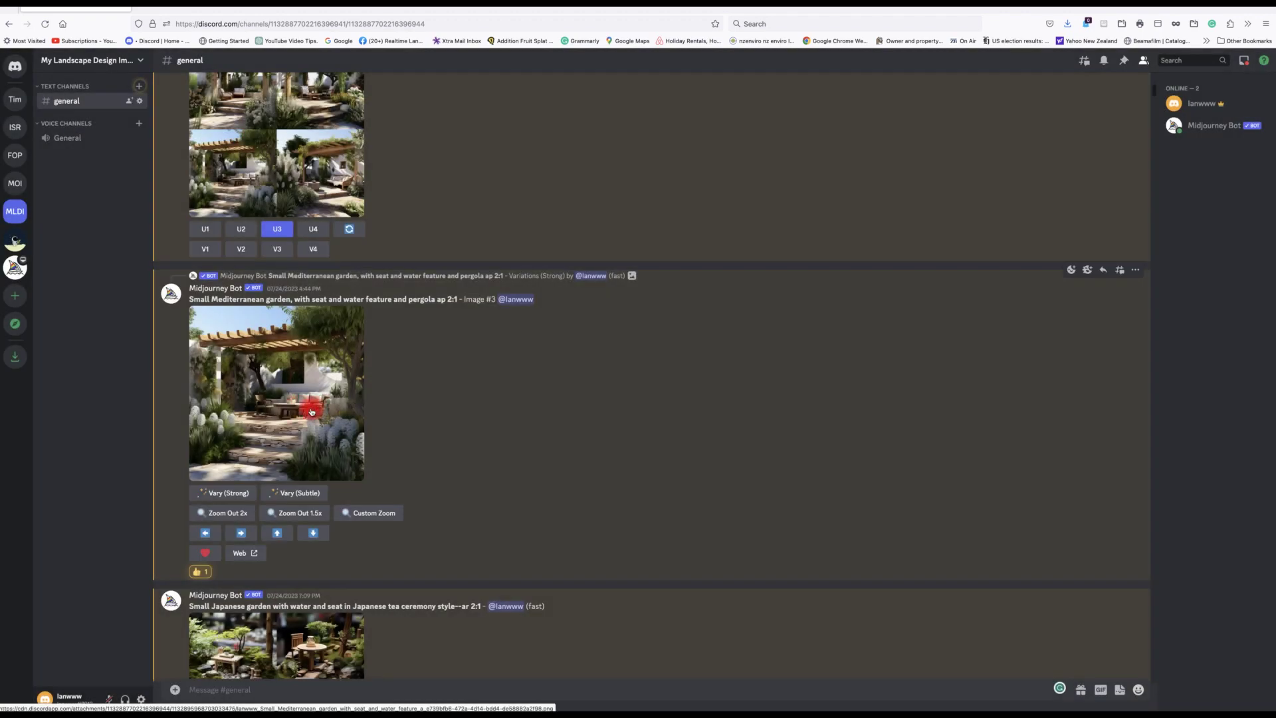
pyautogui.scroll(-3, 312, 411)
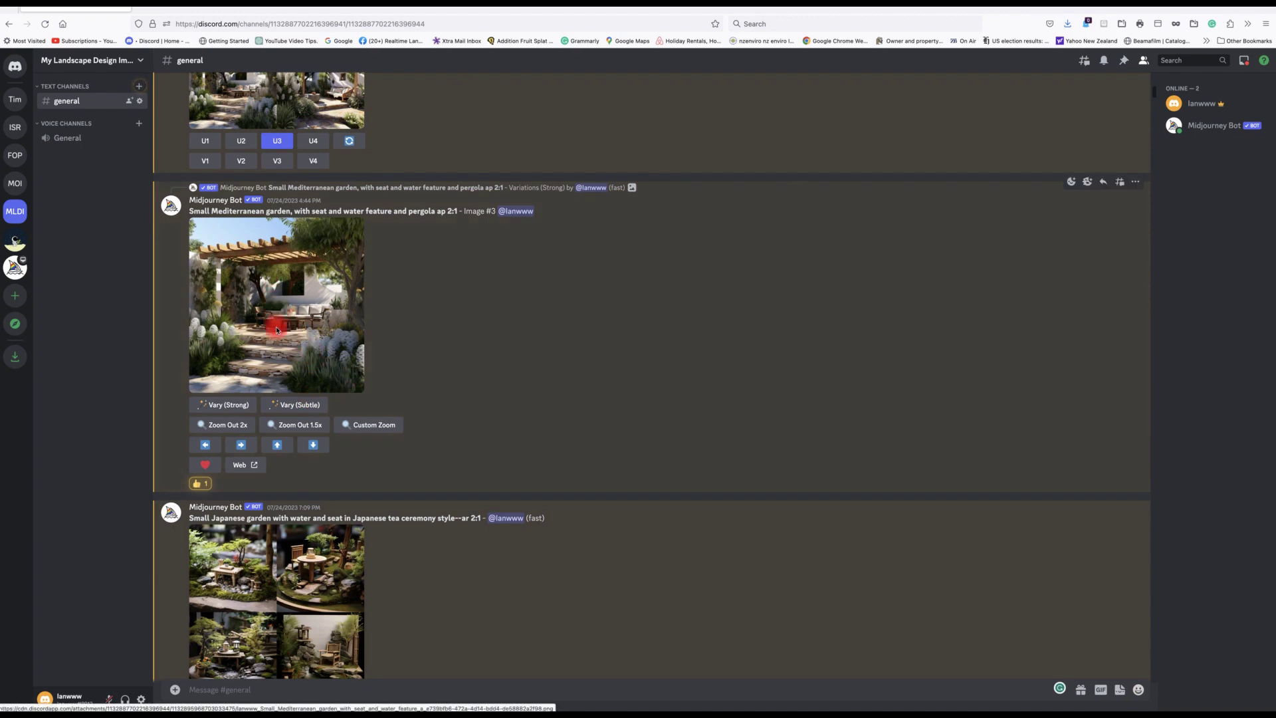
pyautogui.scroll(3, 277, 330)
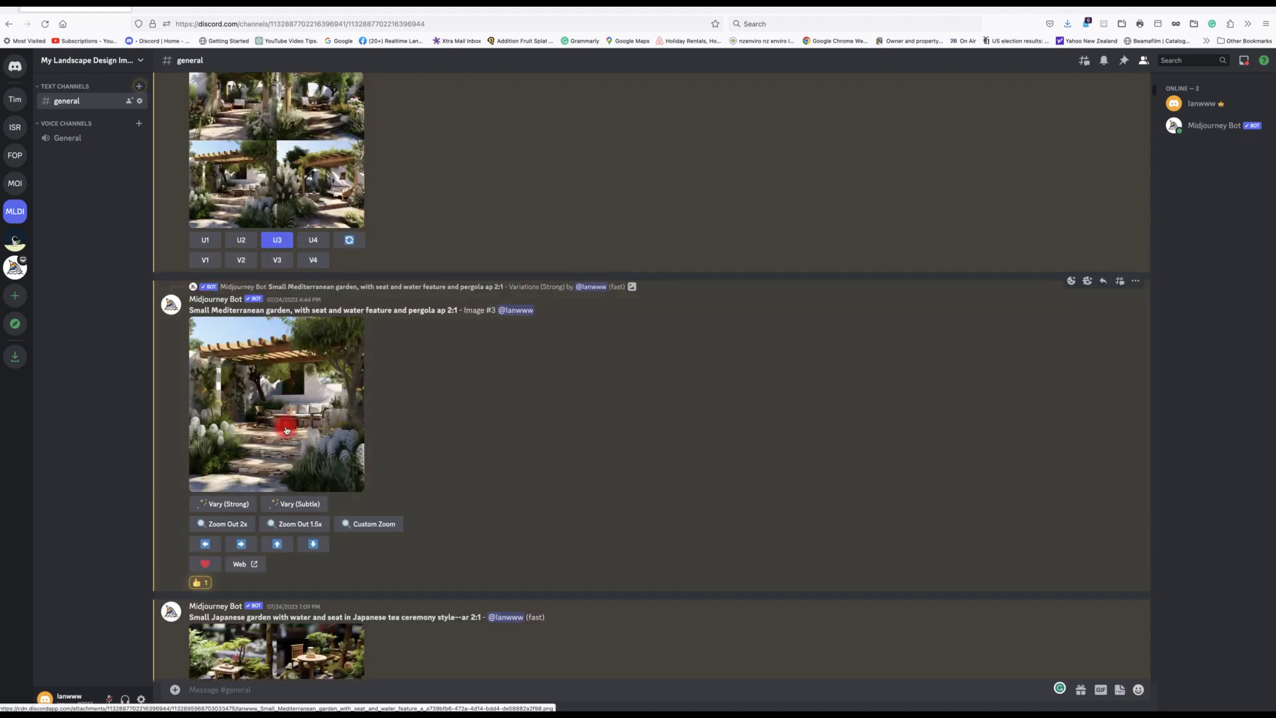
pyautogui.scroll(1, 287, 430)
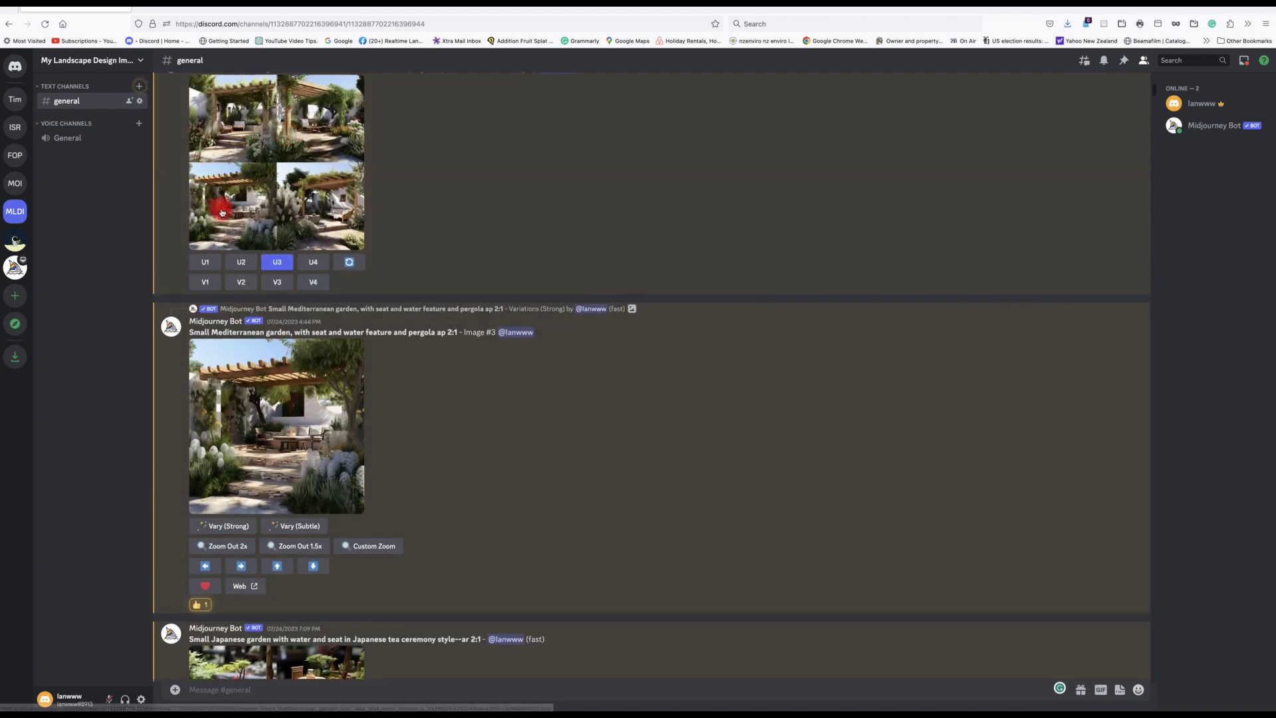
pyautogui.click(273, 442)
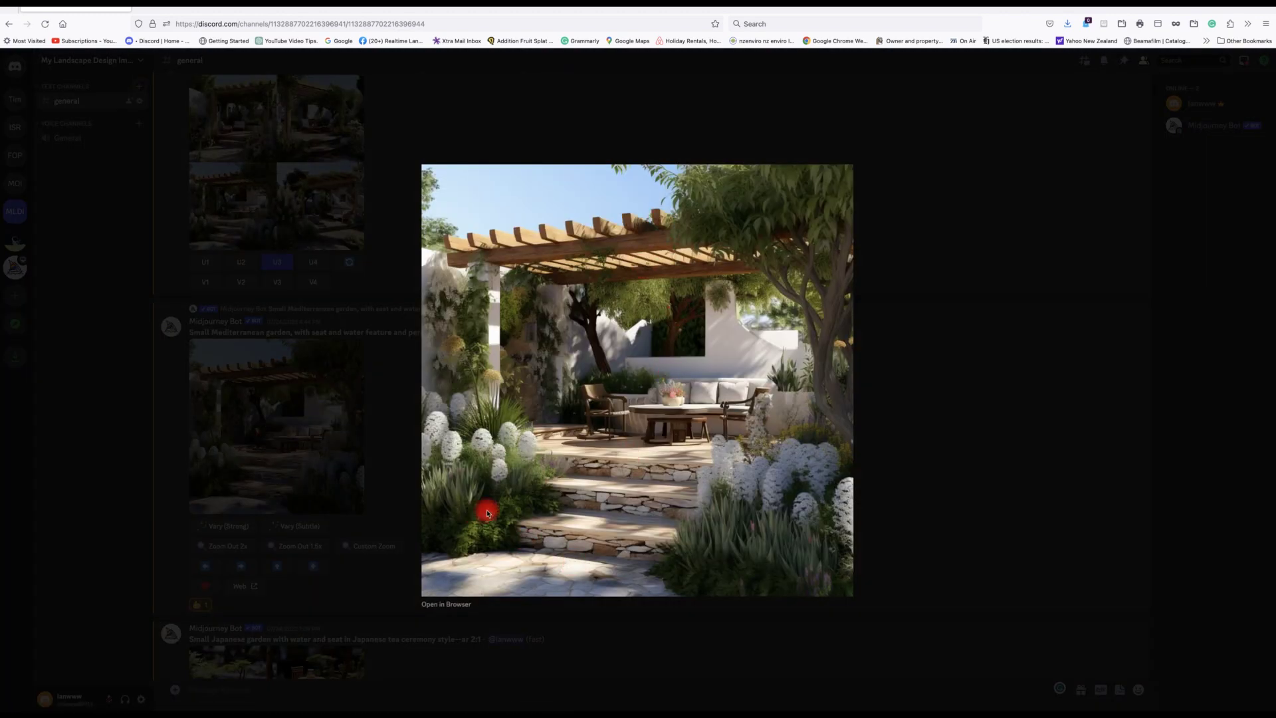
pyautogui.click(384, 435)
pyautogui.scroll(-3, 416, 449)
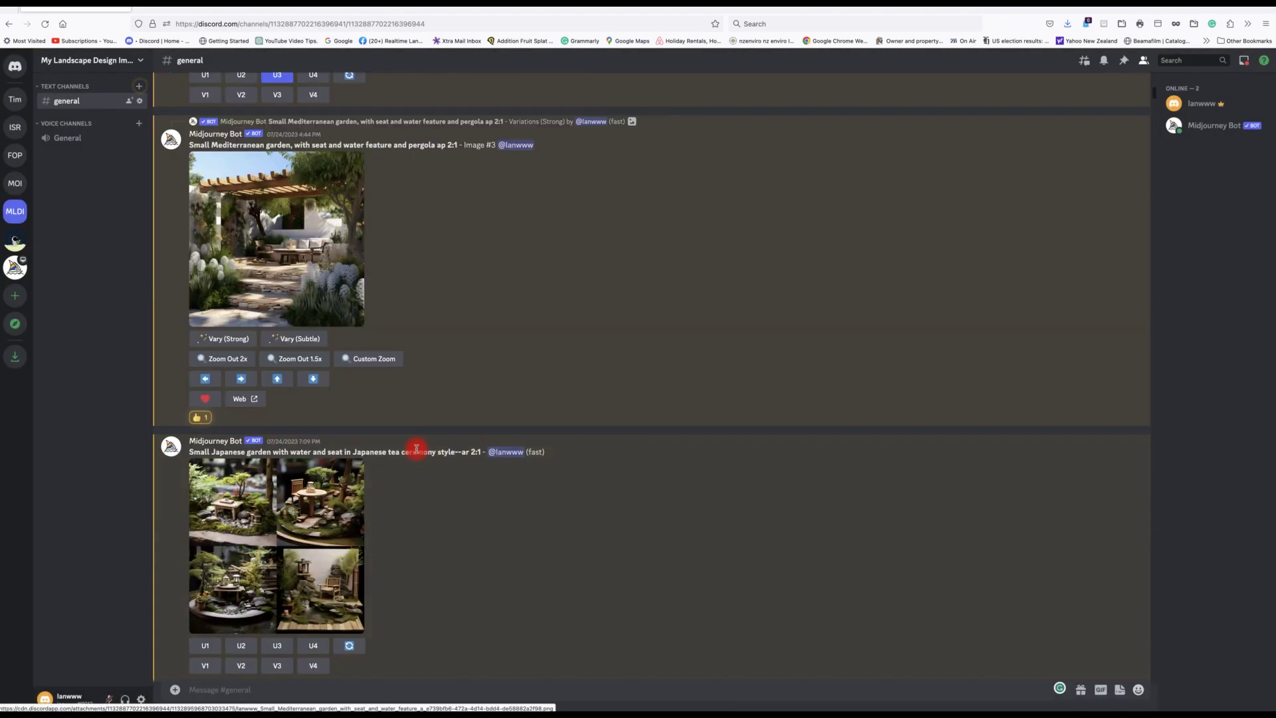
pyautogui.scroll(-3, 416, 449)
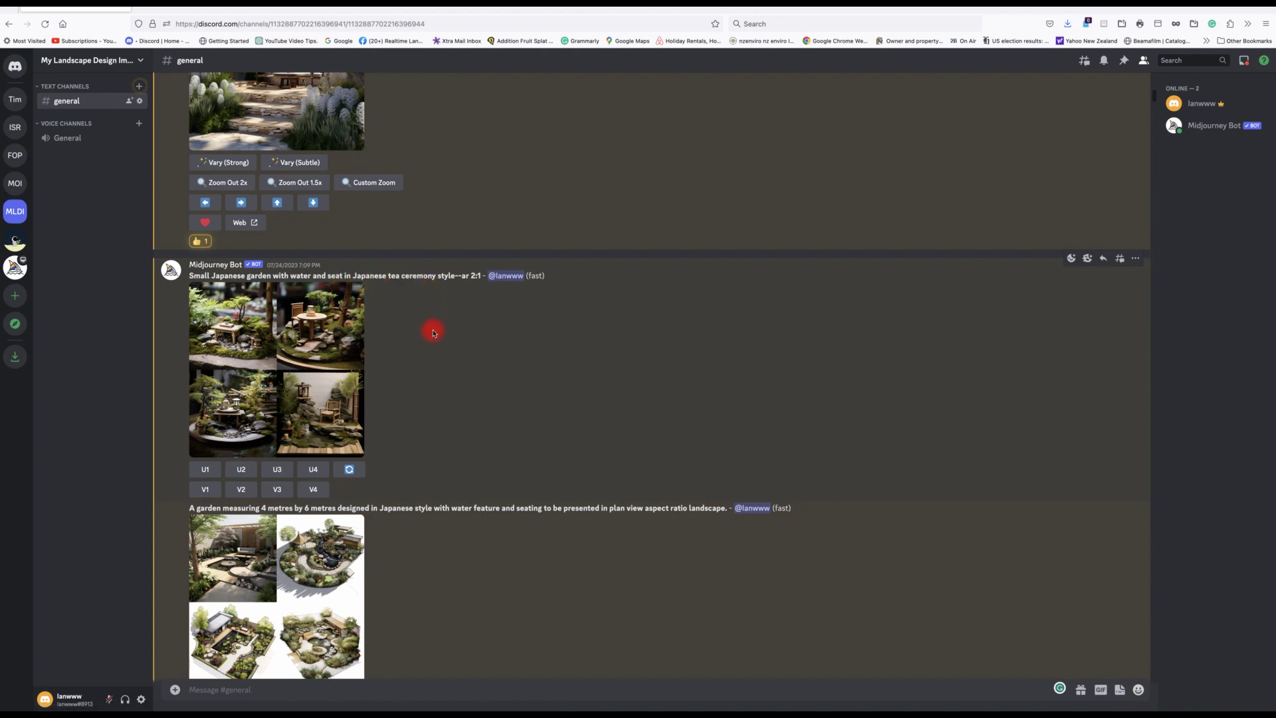
pyautogui.scroll(-1, 432, 330)
pyautogui.click(279, 307)
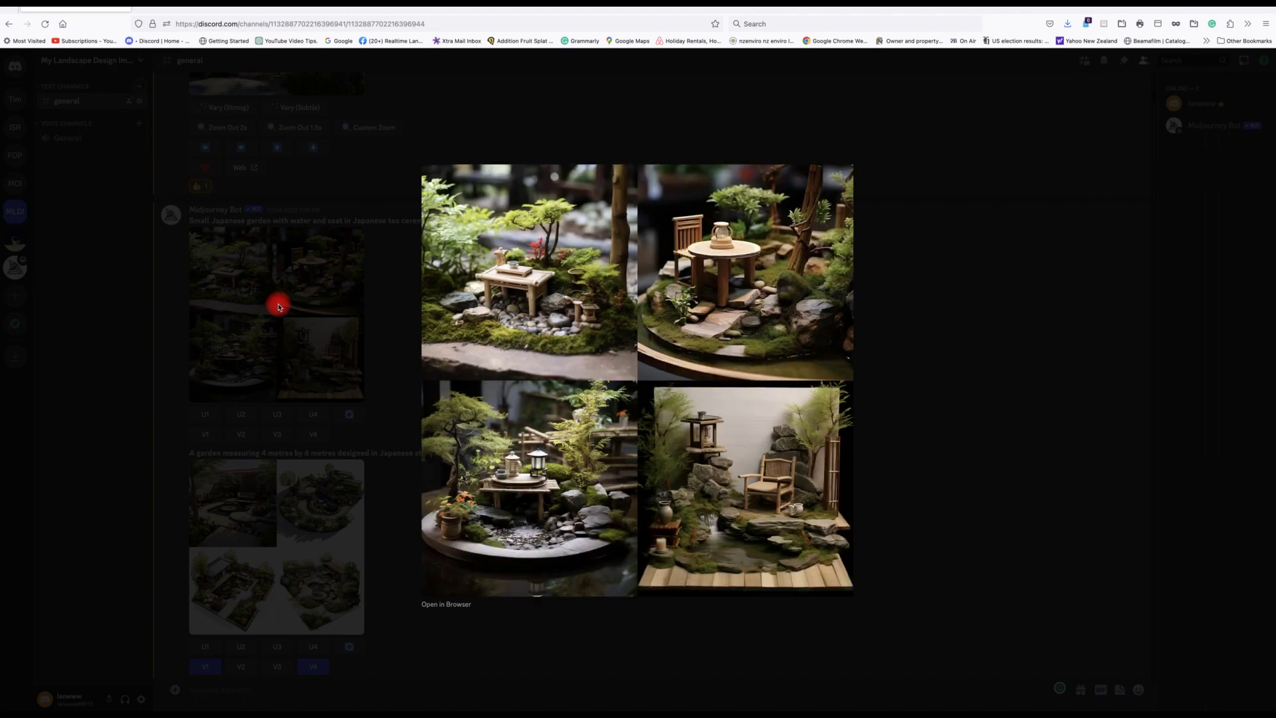
pyautogui.click(390, 313)
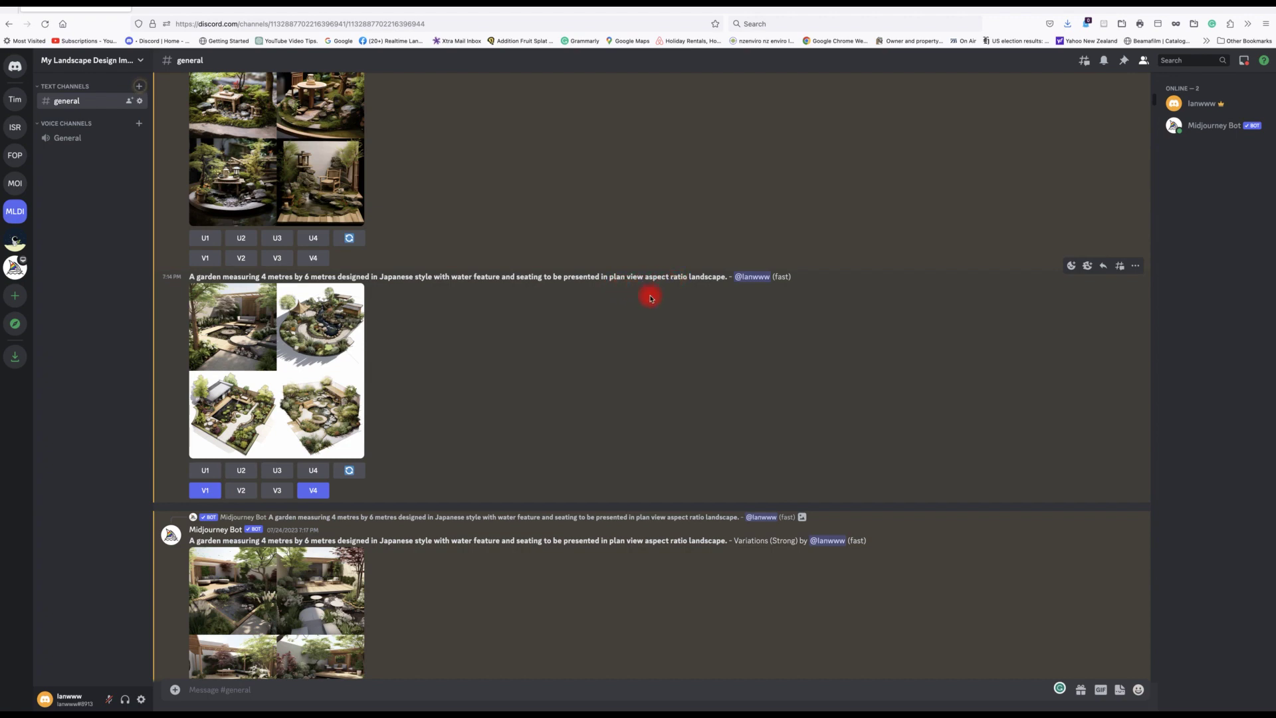
pyautogui.click(315, 370)
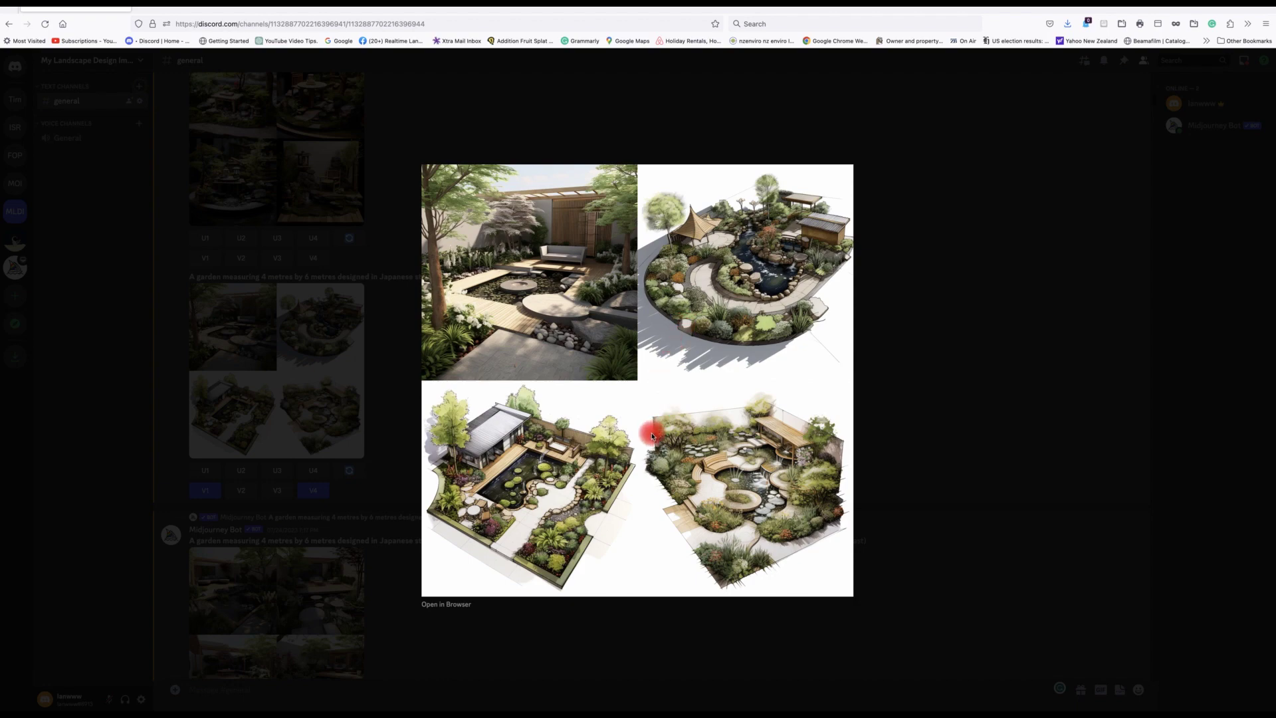
pyautogui.click(327, 425)
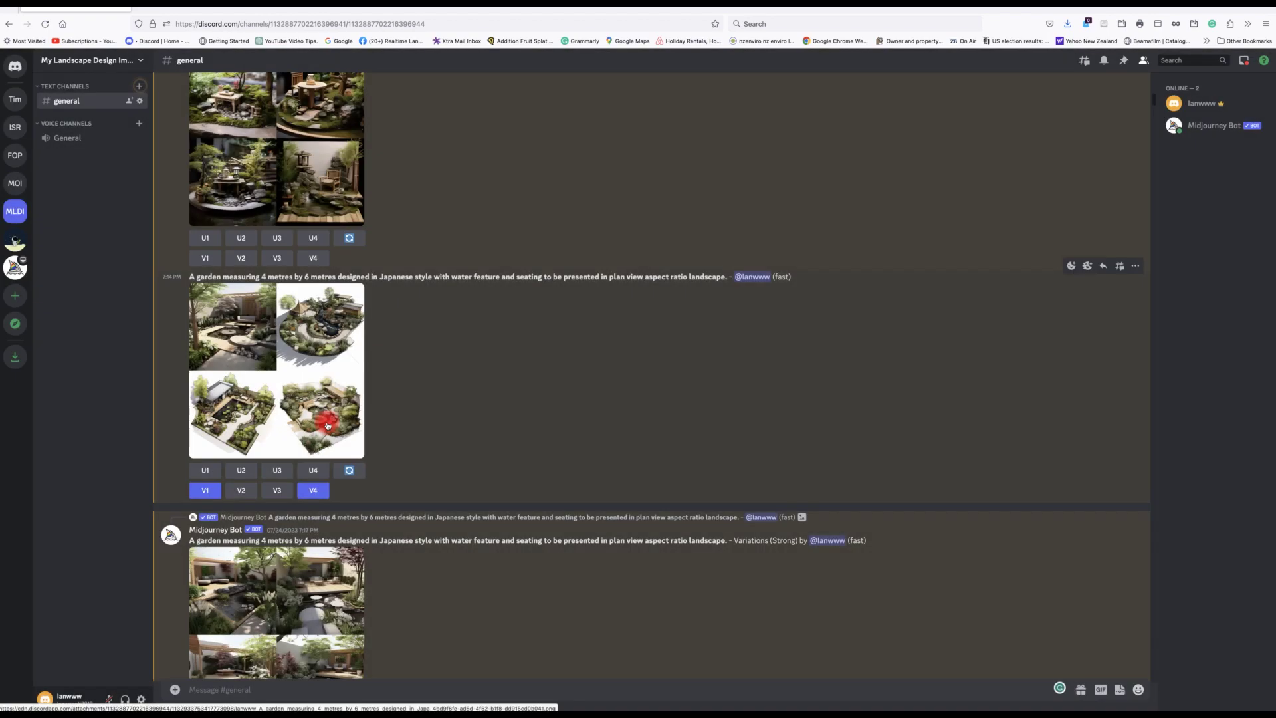
pyautogui.scroll(-3, 464, 499)
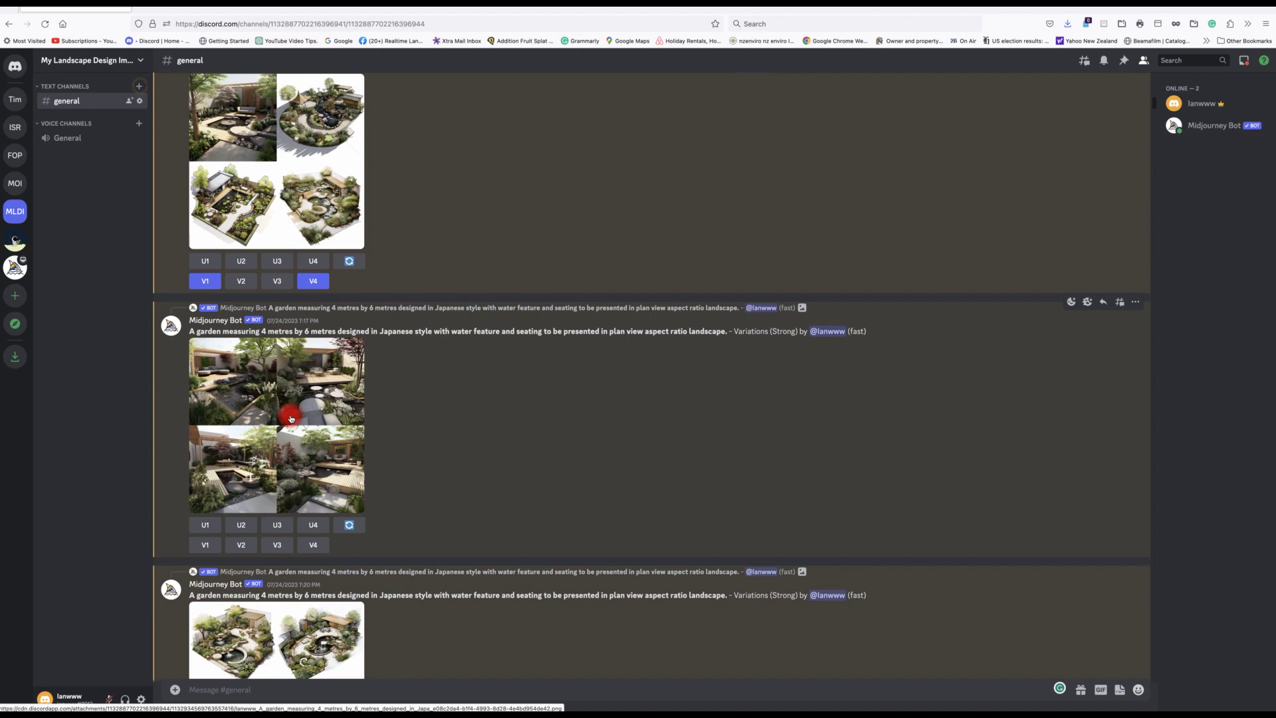
pyautogui.click(290, 418)
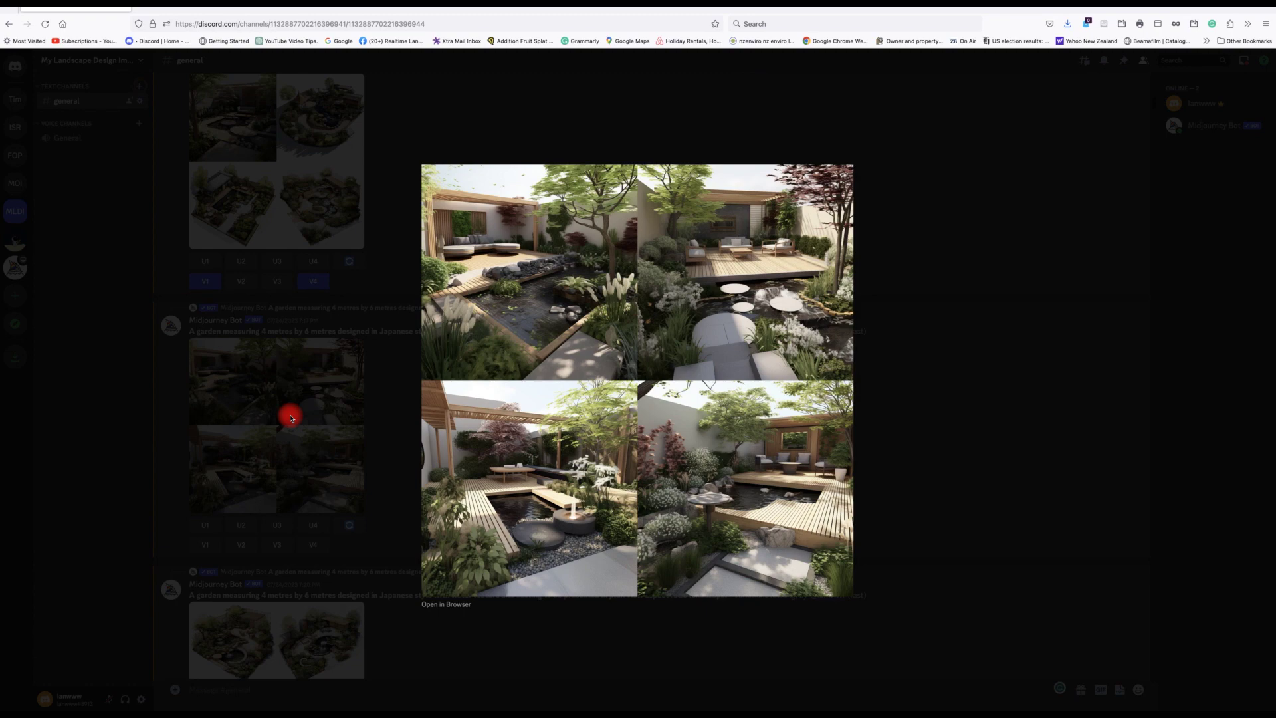
pyautogui.click(432, 635)
pyautogui.scroll(-4, 427, 563)
# Preview the garden plan variations grid and the Birds Eye View of Garden grid full-size.
pyautogui.scroll(-3, 464, 508)
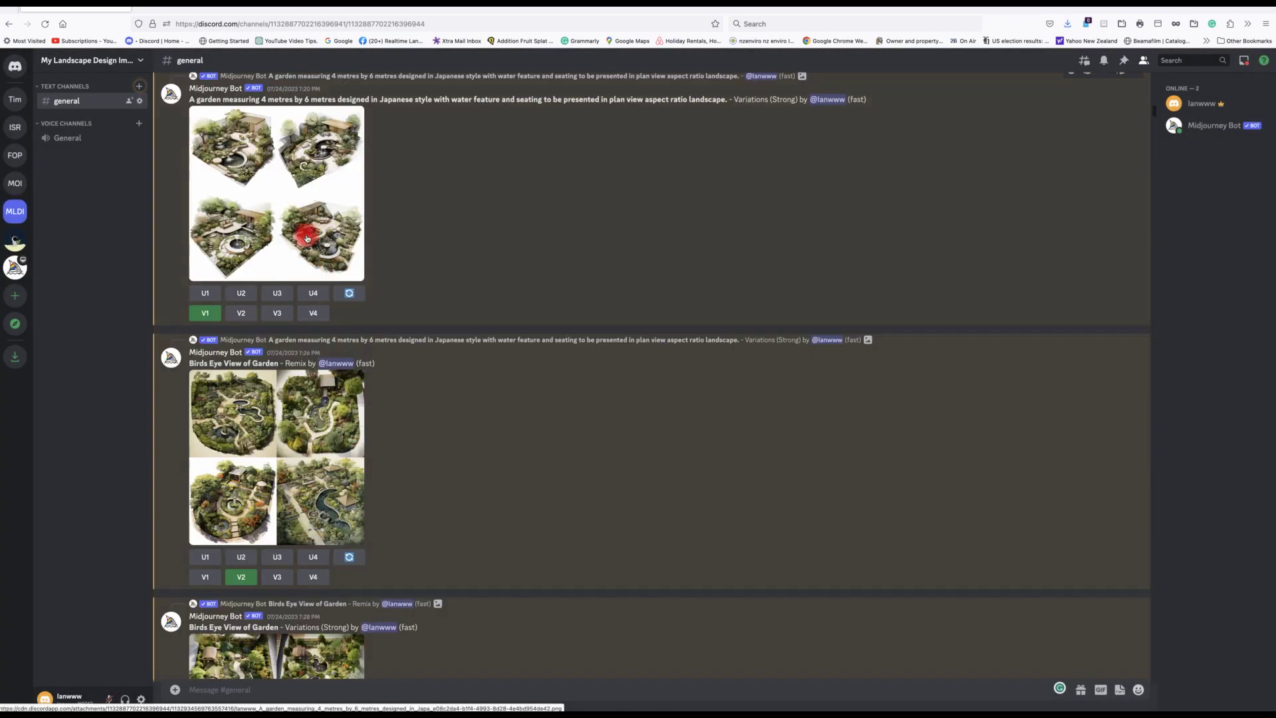
pyautogui.click(308, 238)
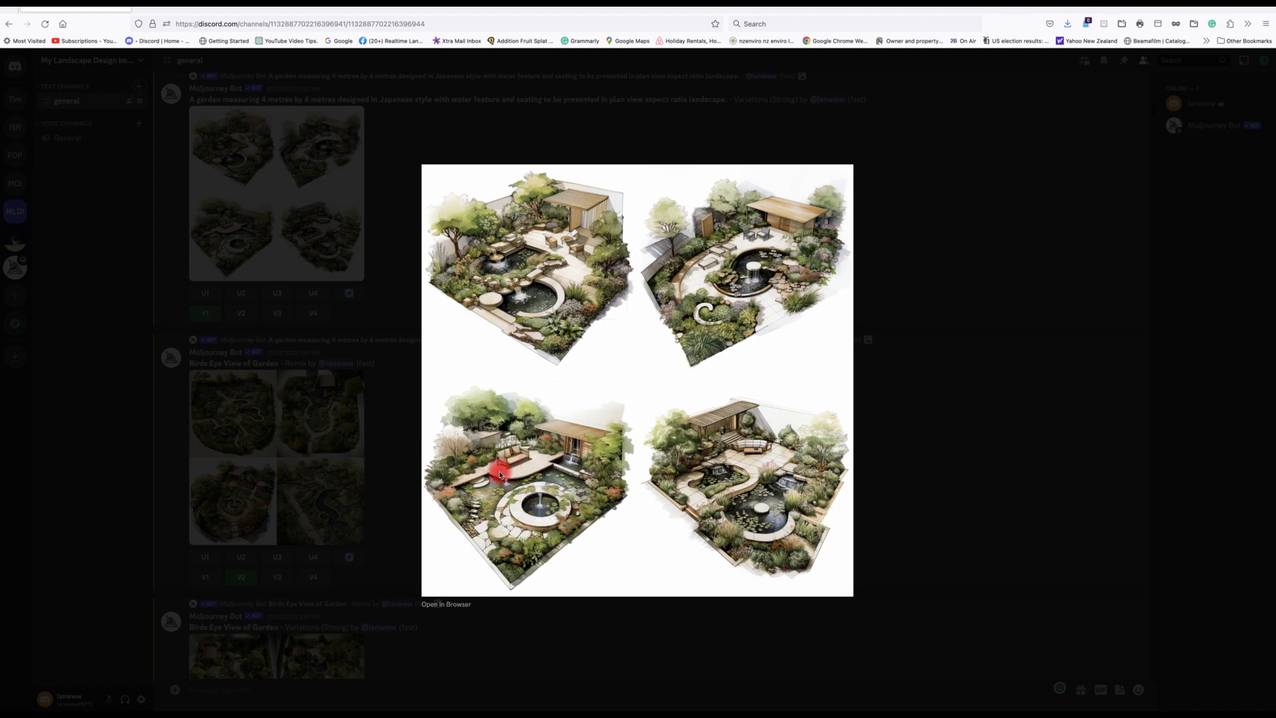
pyautogui.click(382, 482)
pyautogui.scroll(-3, 423, 469)
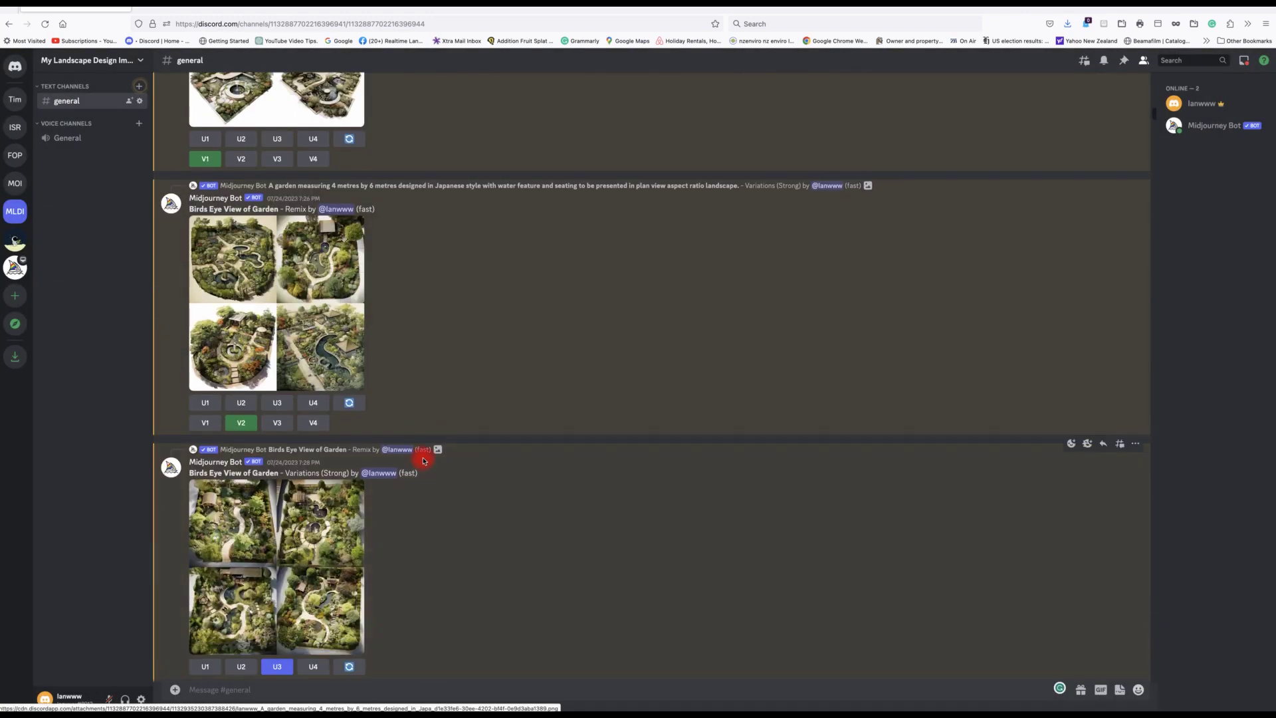
pyautogui.scroll(1, 386, 445)
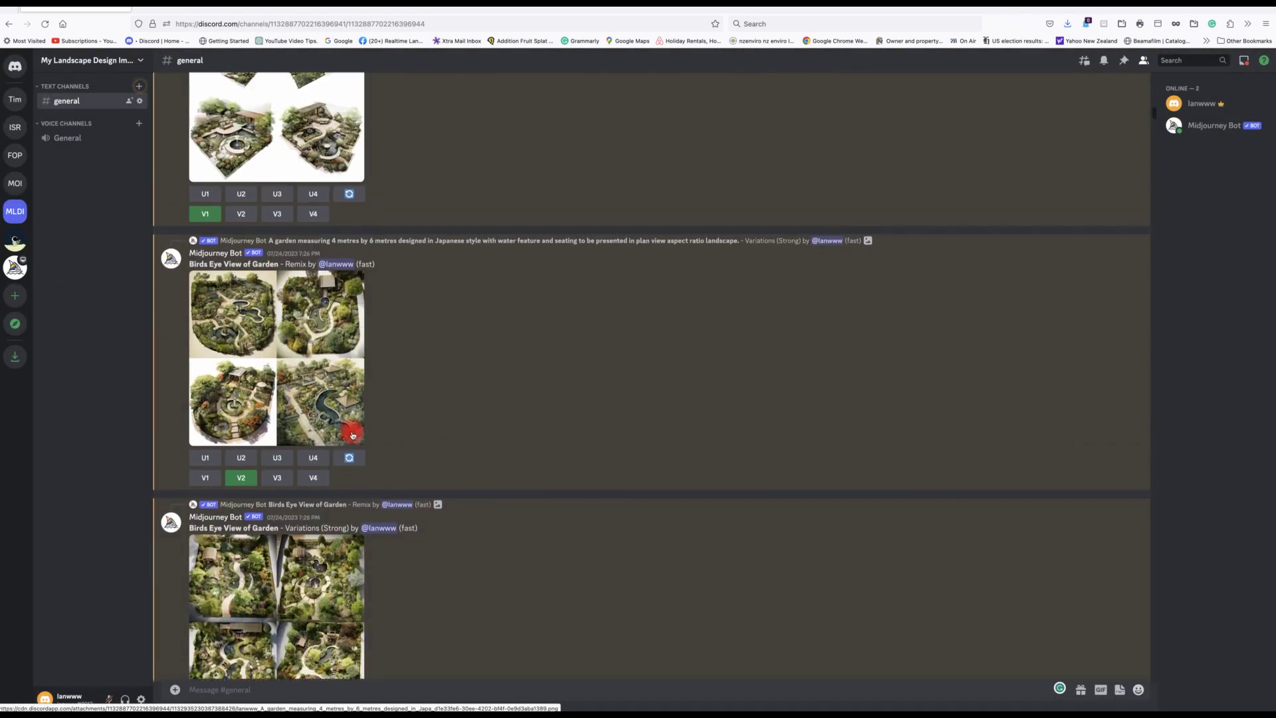
pyautogui.click(292, 349)
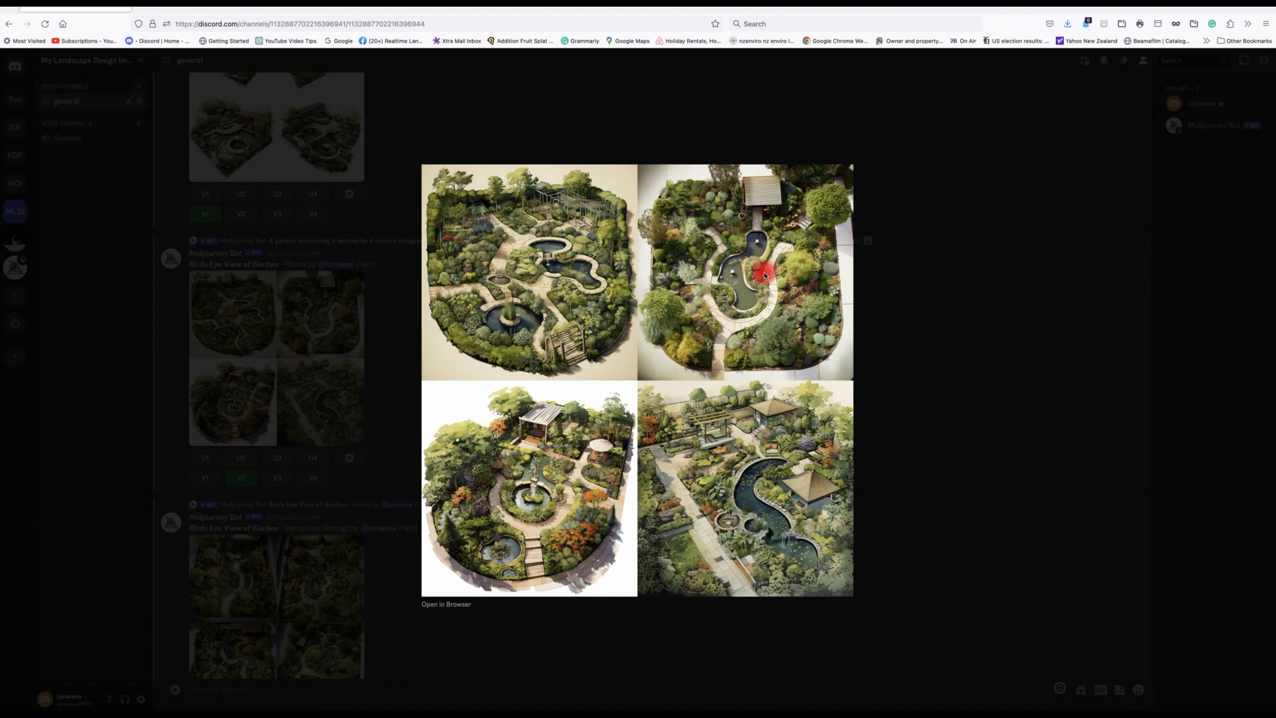
pyautogui.click(399, 386)
# Preview the strong-variation bird's-eye grid and the Image #3 garden render full-size.
pyautogui.scroll(-3, 456, 471)
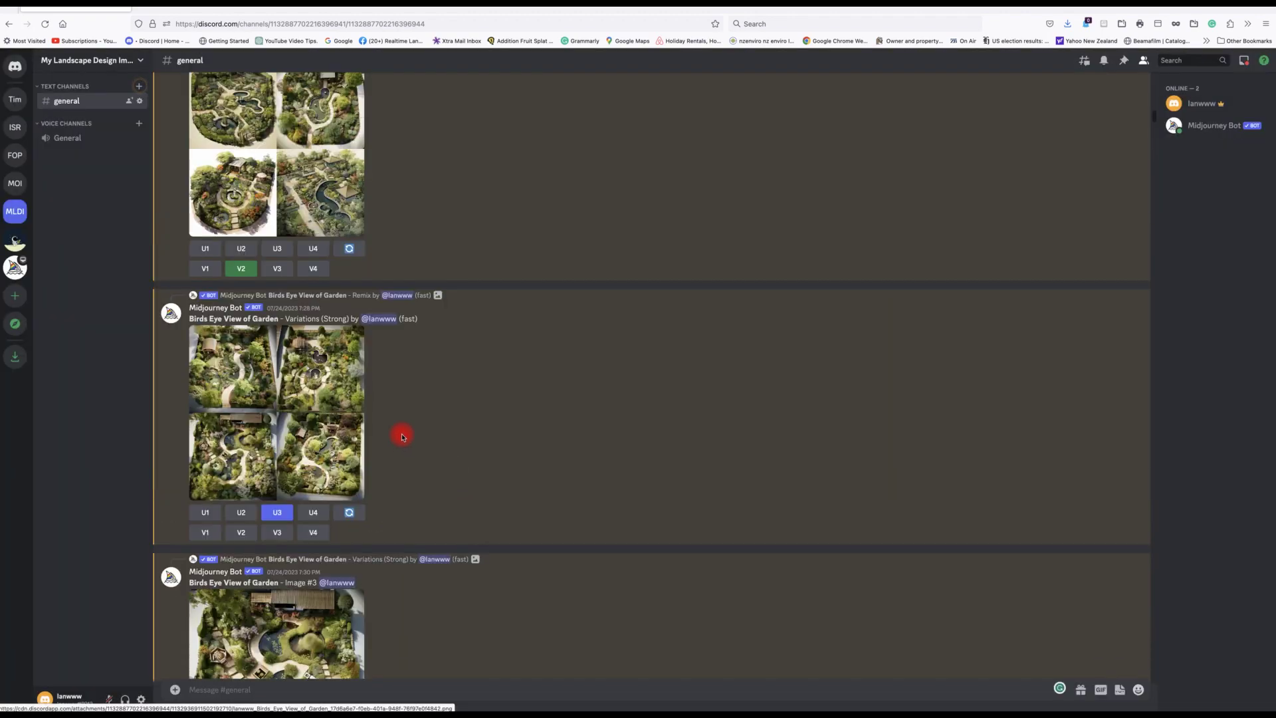
pyautogui.click(309, 412)
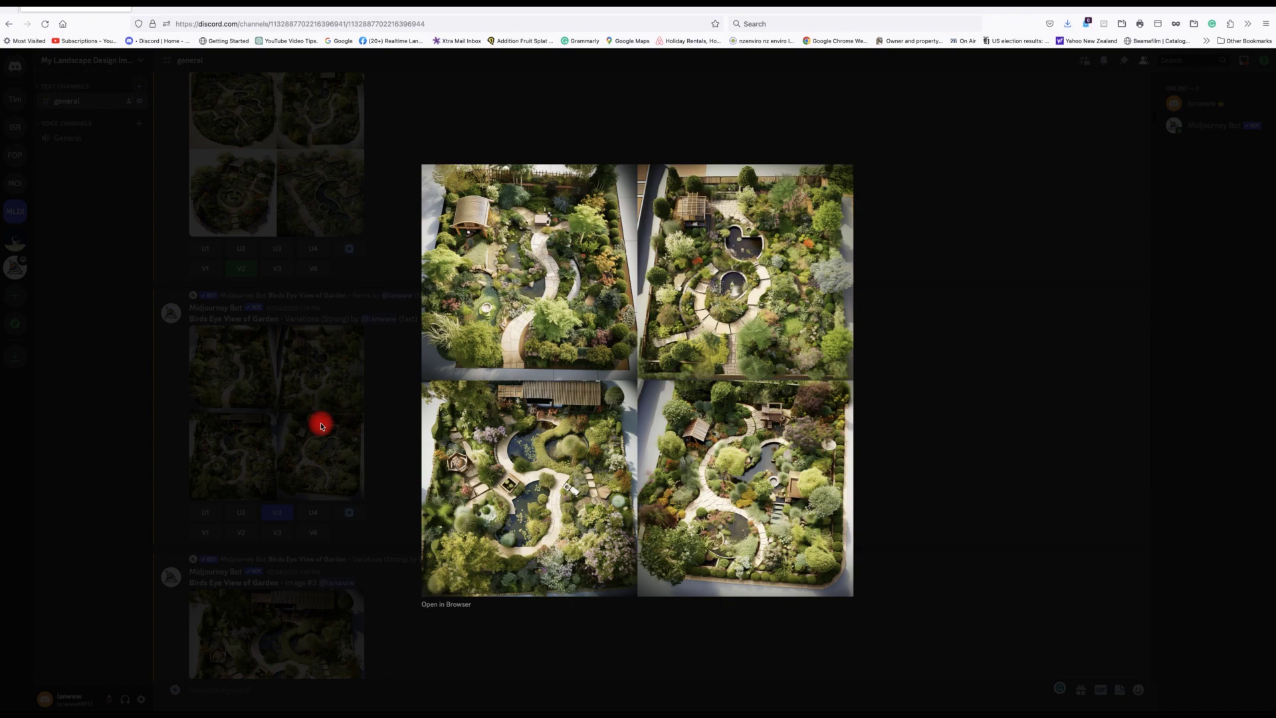
pyautogui.click(321, 426)
pyautogui.scroll(-5, 445, 468)
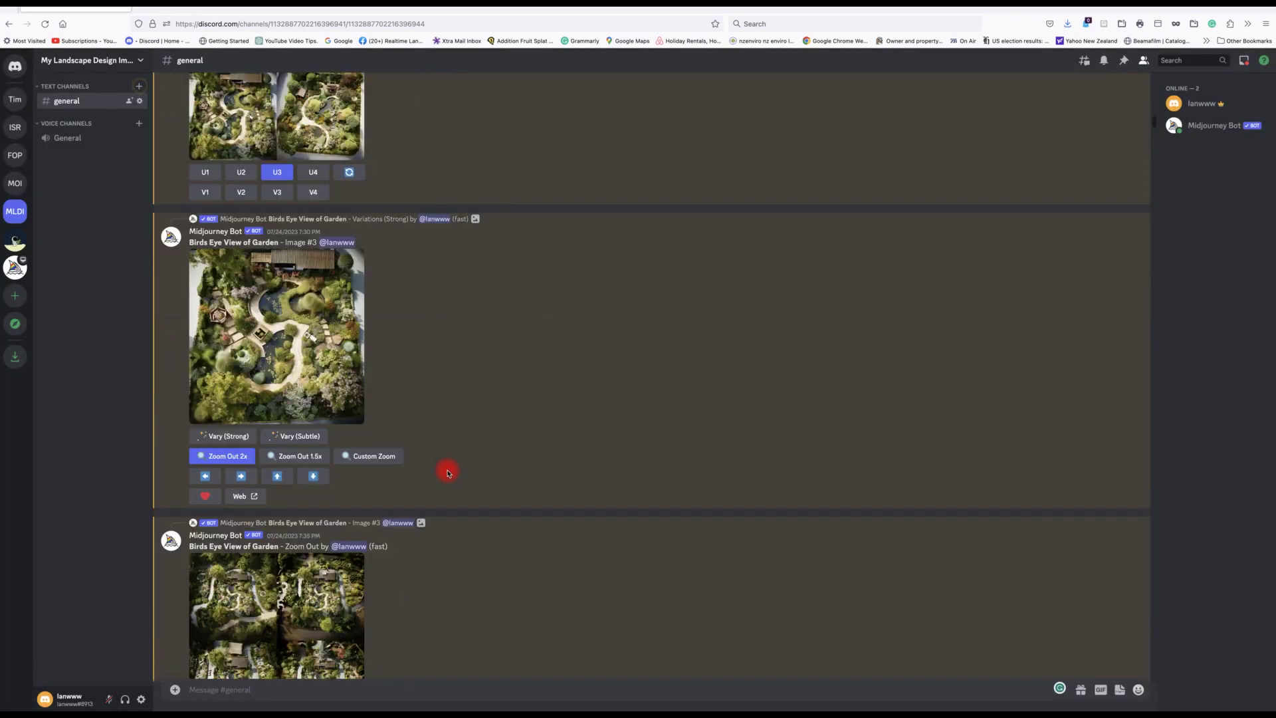
pyautogui.click(318, 365)
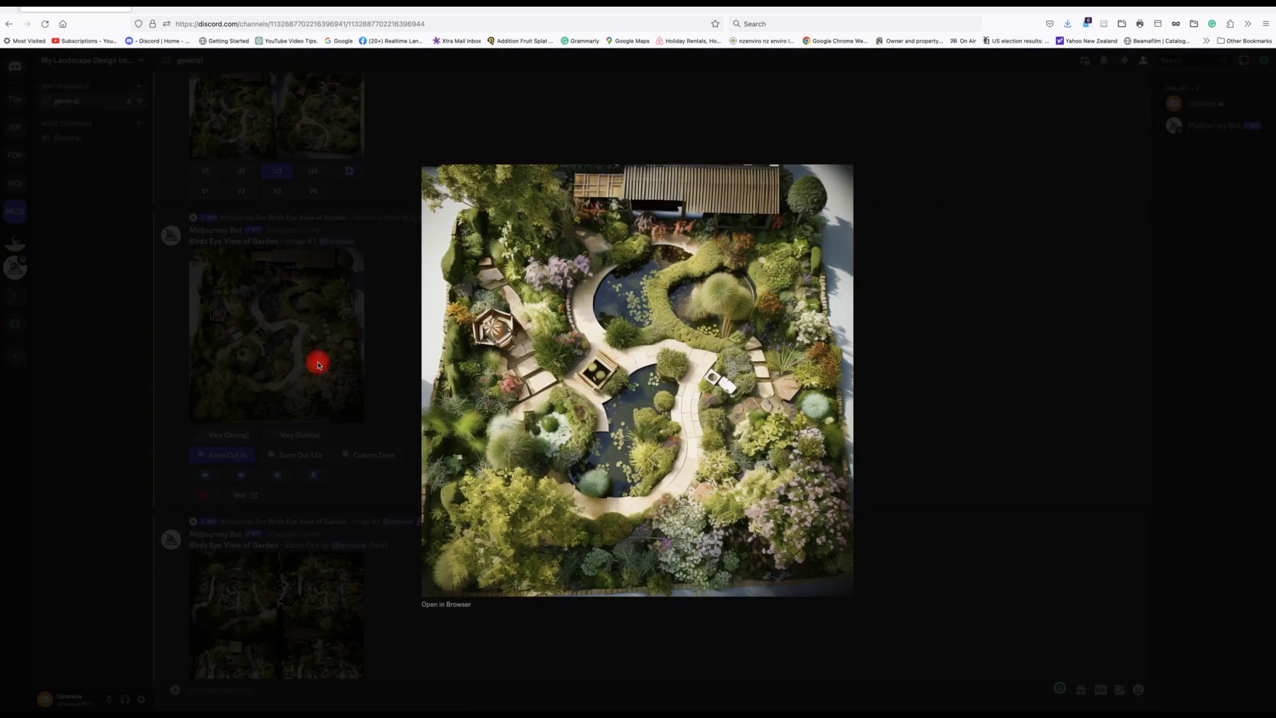
pyautogui.click(396, 388)
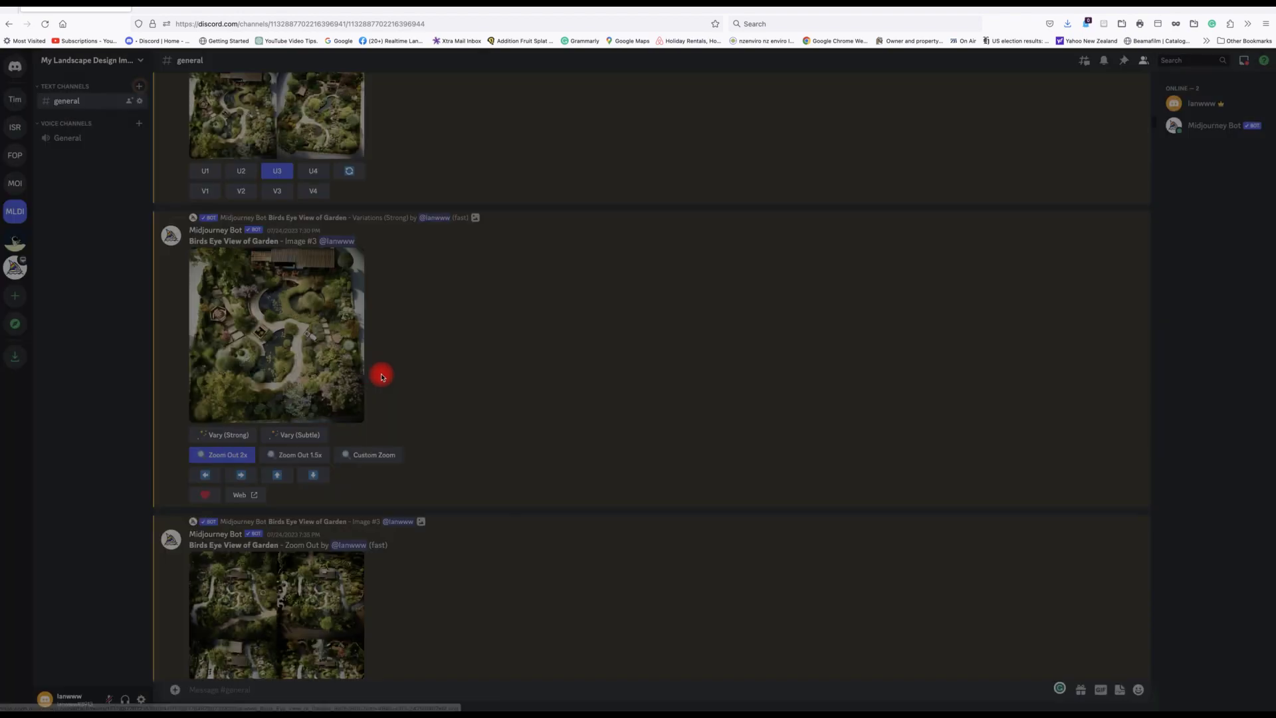
# Check the Zoom Out garden grid, then enlarge the house-and-driveway garden grid.
pyautogui.scroll(-4, 426, 459)
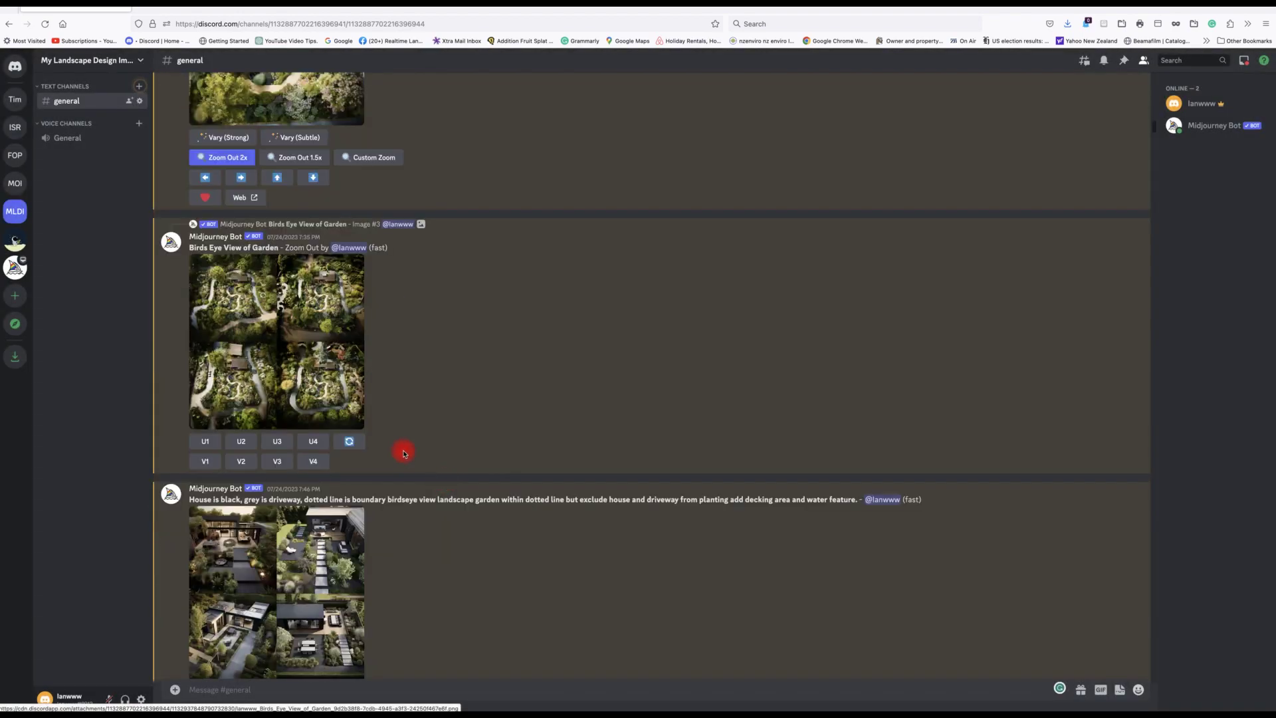
pyautogui.click(245, 352)
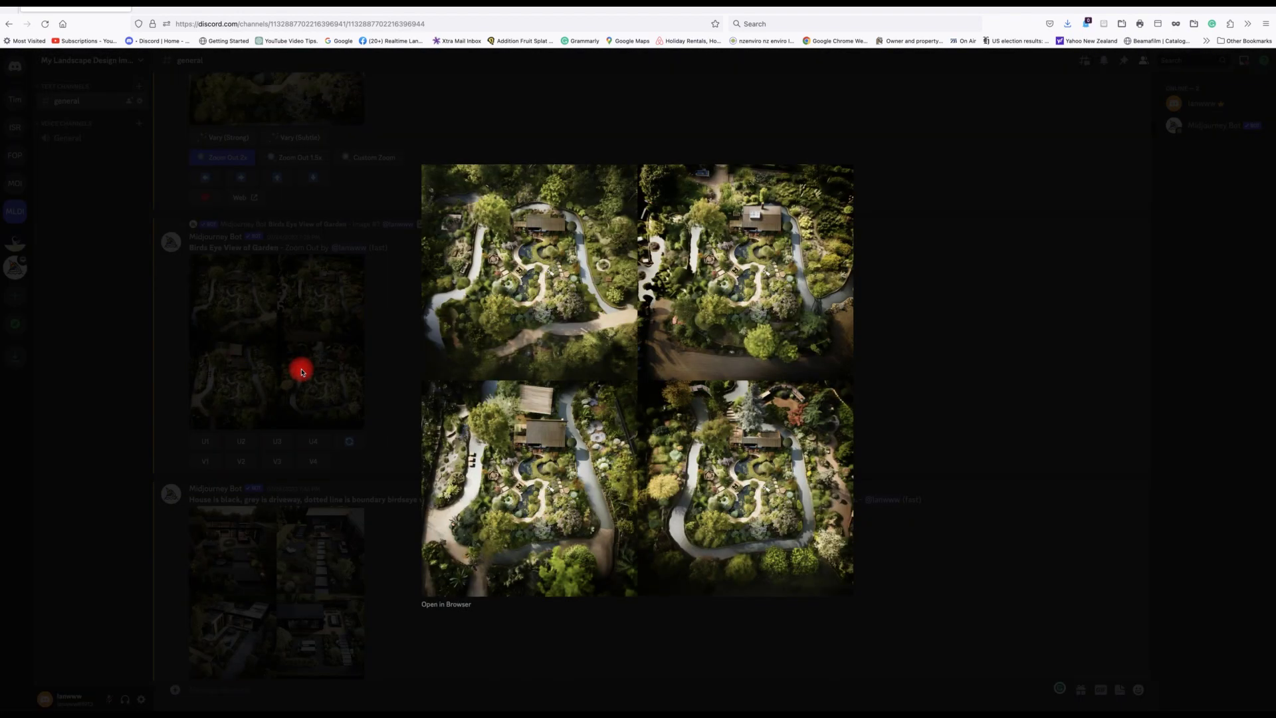
pyautogui.click(340, 369)
pyautogui.scroll(-3, 489, 526)
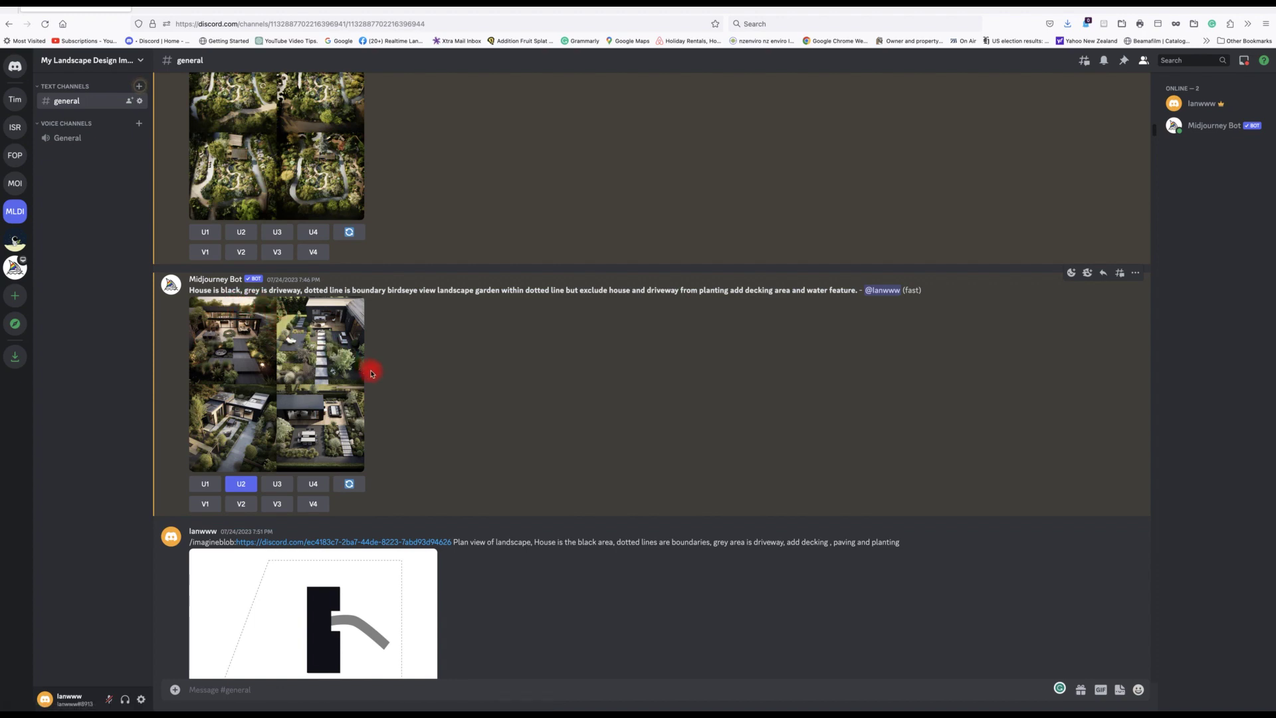
pyautogui.scroll(-2, 302, 280)
pyautogui.click(302, 280)
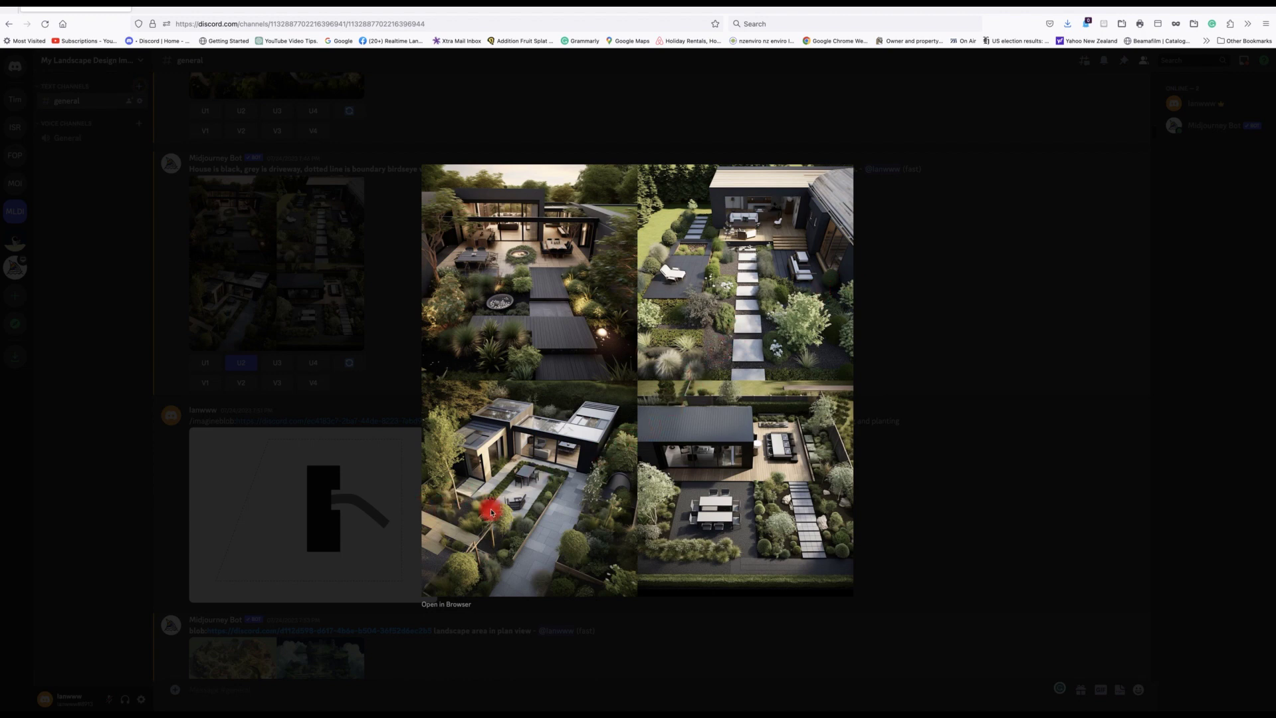
# Close the house-and-driveway grid and scroll down to the plan-view landscape results.
pyautogui.click(365, 342)
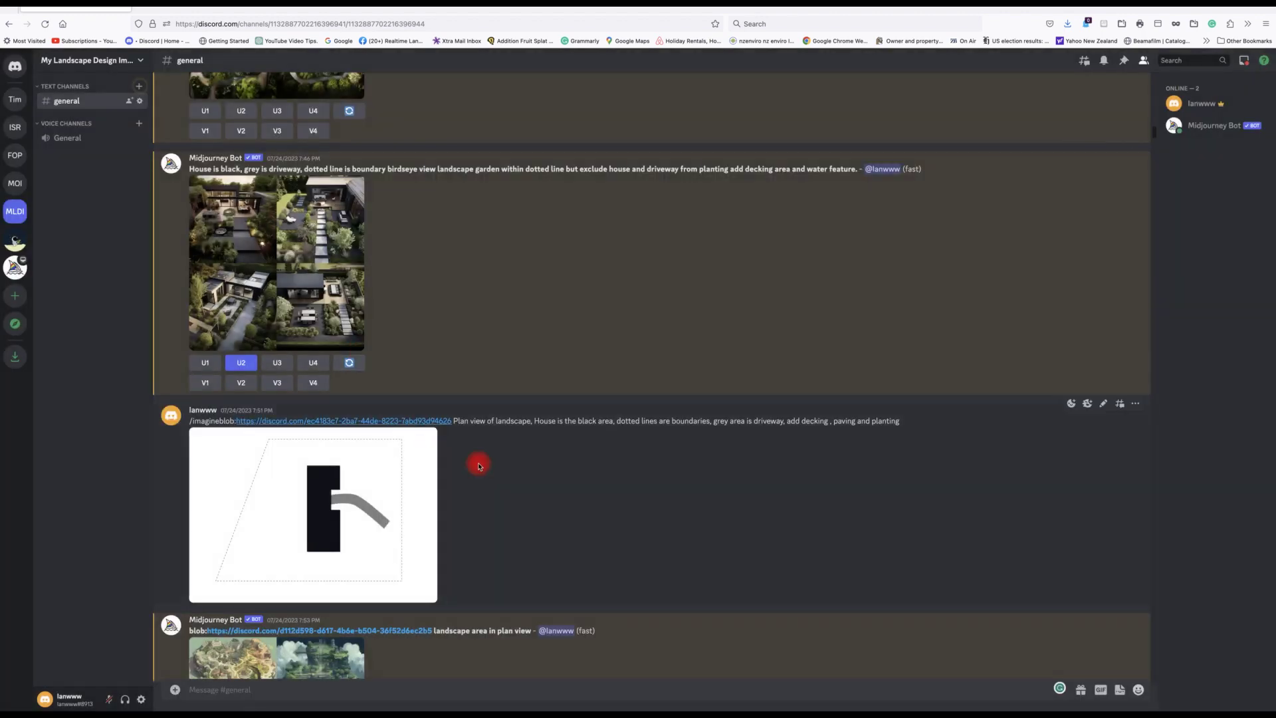
pyautogui.scroll(-3, 478, 462)
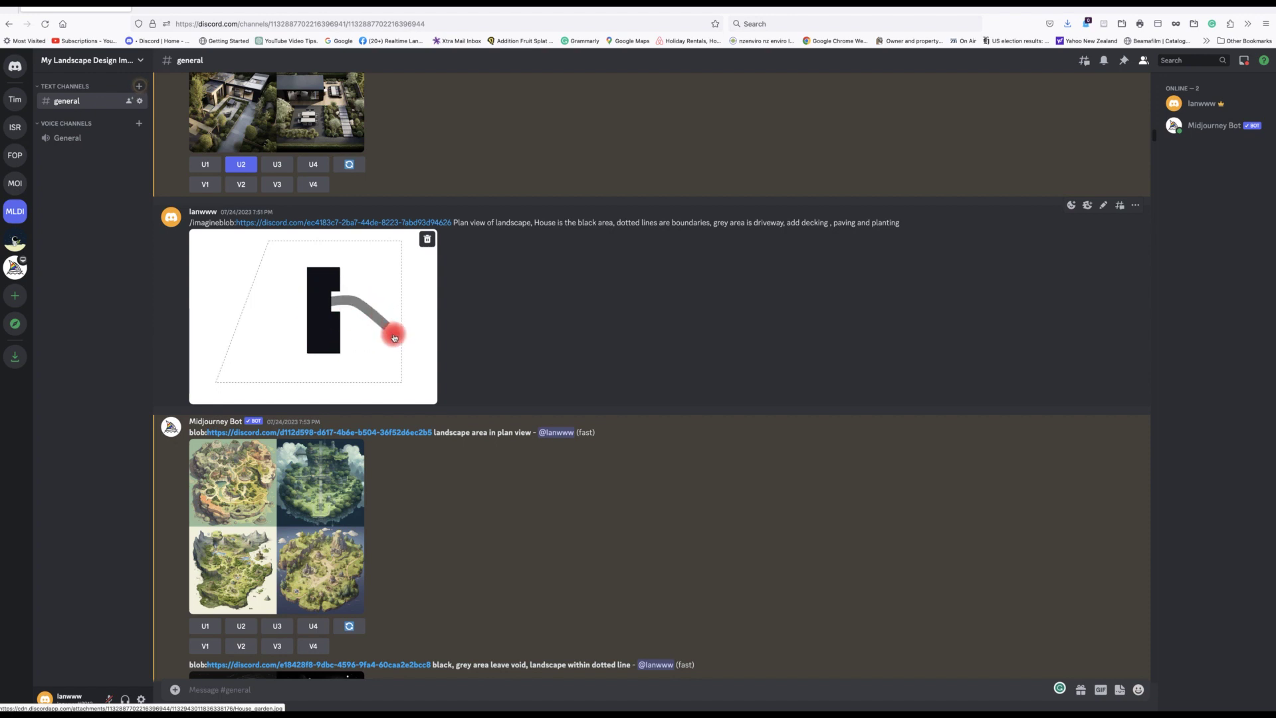
pyautogui.scroll(-3, 353, 412)
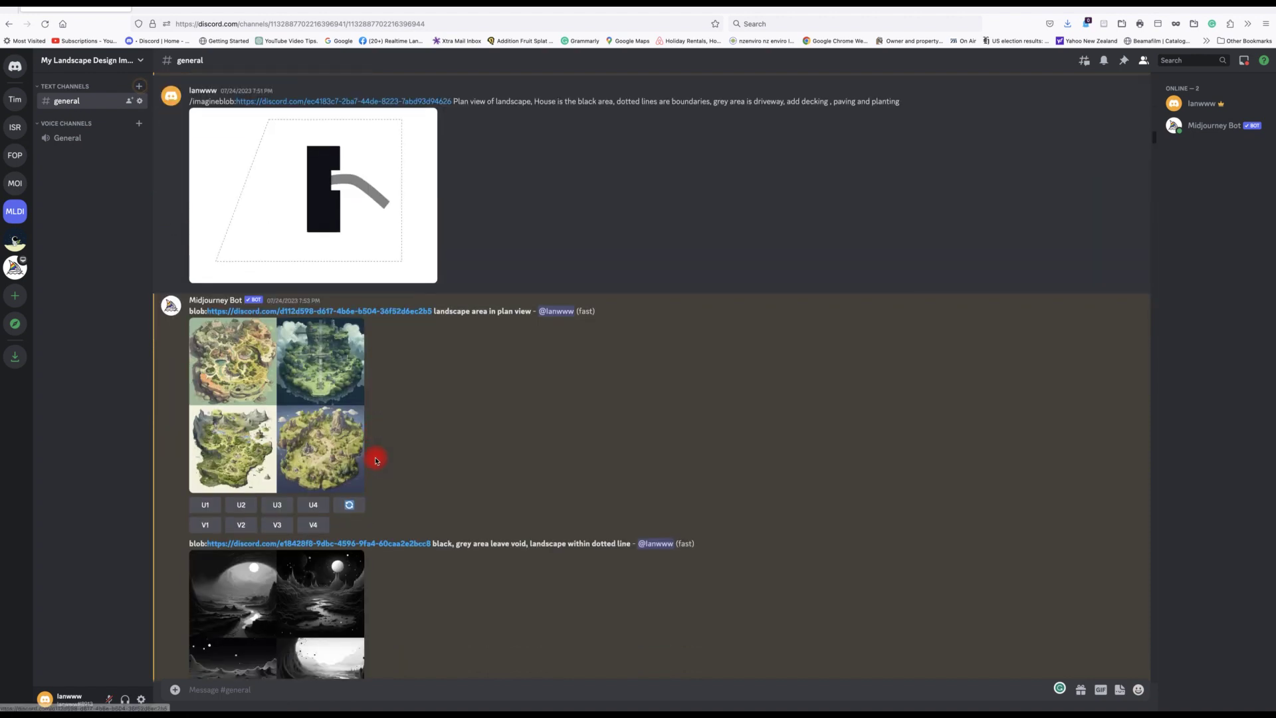
pyautogui.scroll(1, 484, 266)
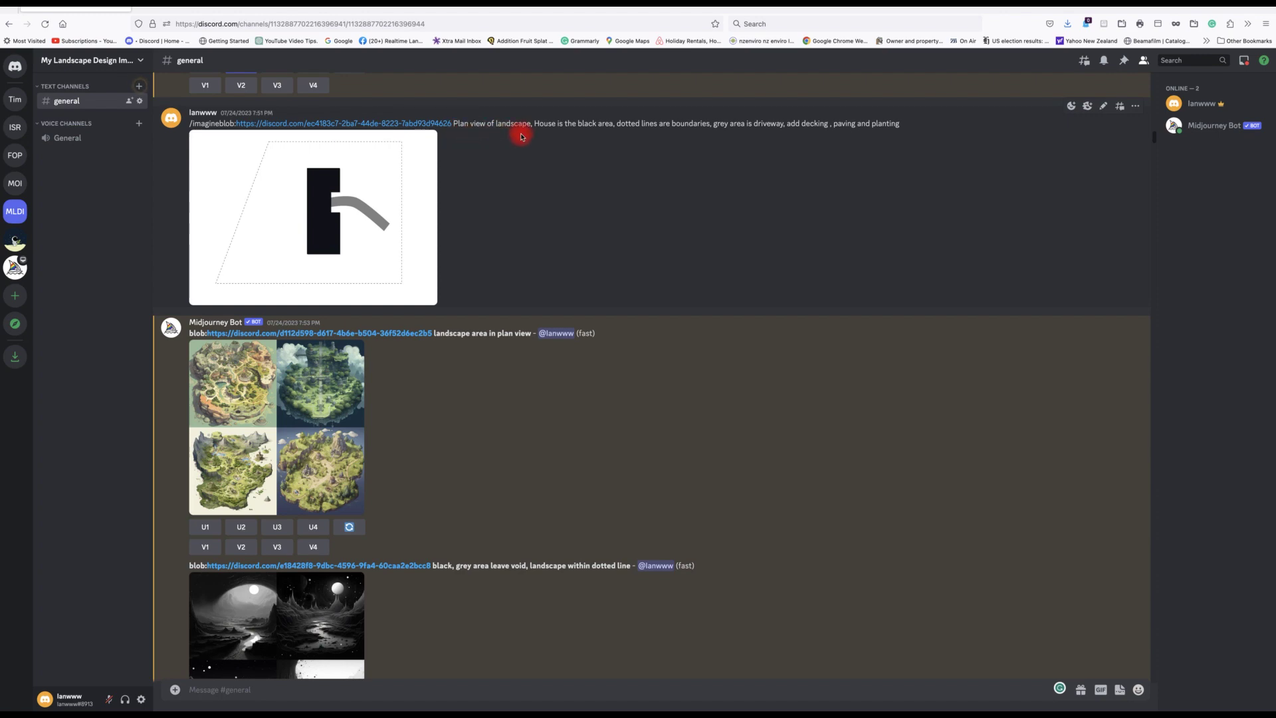
pyautogui.scroll(-3, 450, 464)
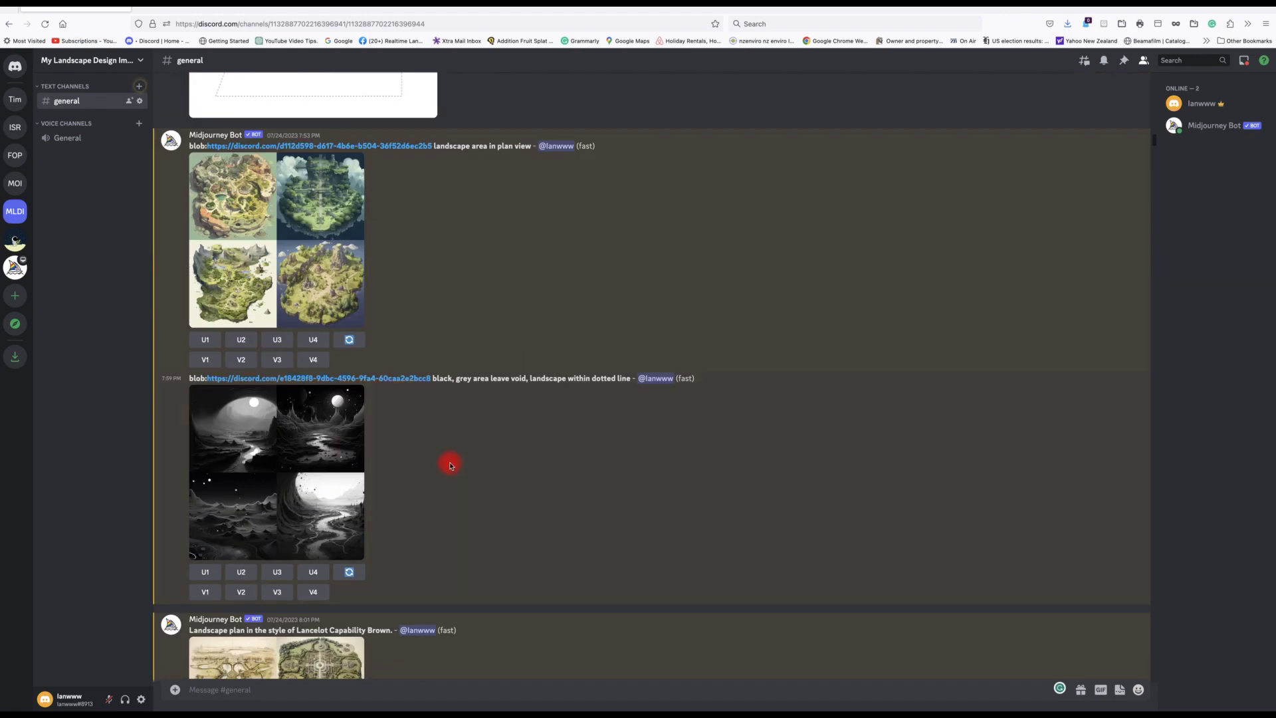
# Check the Capability Brown plan grid, then enlarge its black-and-white Remix grid.
pyautogui.scroll(-5, 446, 460)
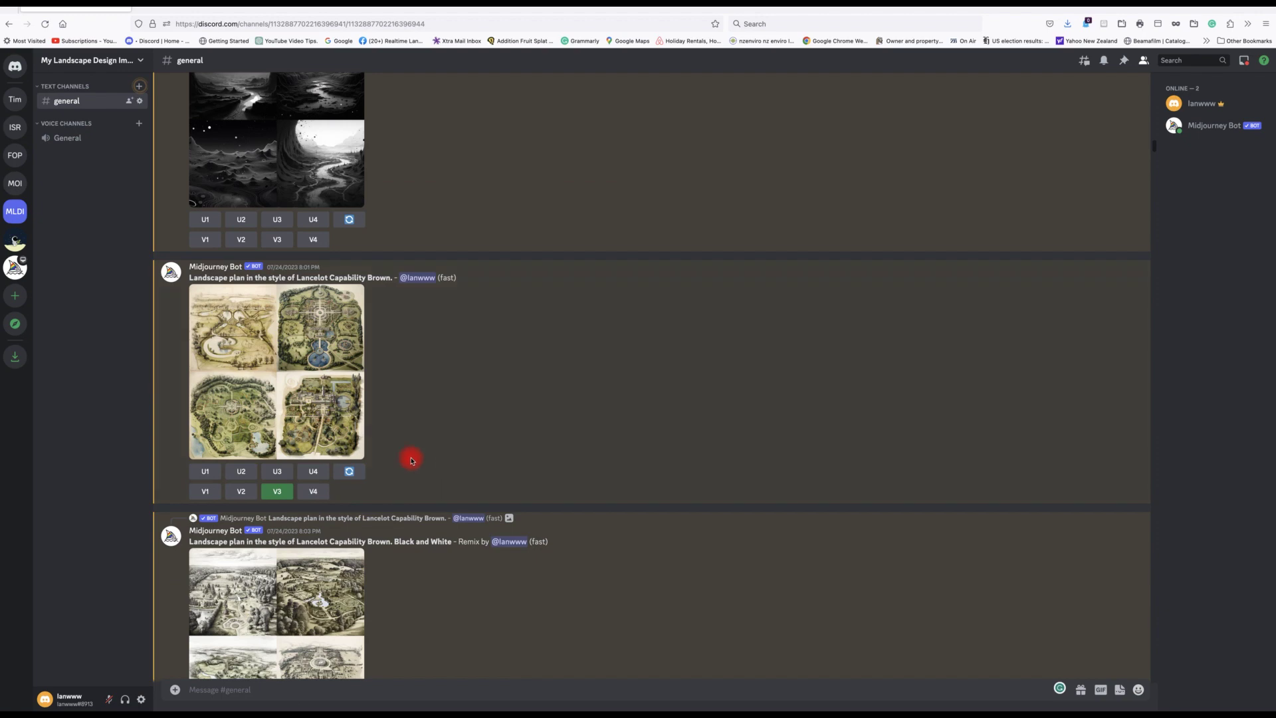
pyautogui.click(273, 359)
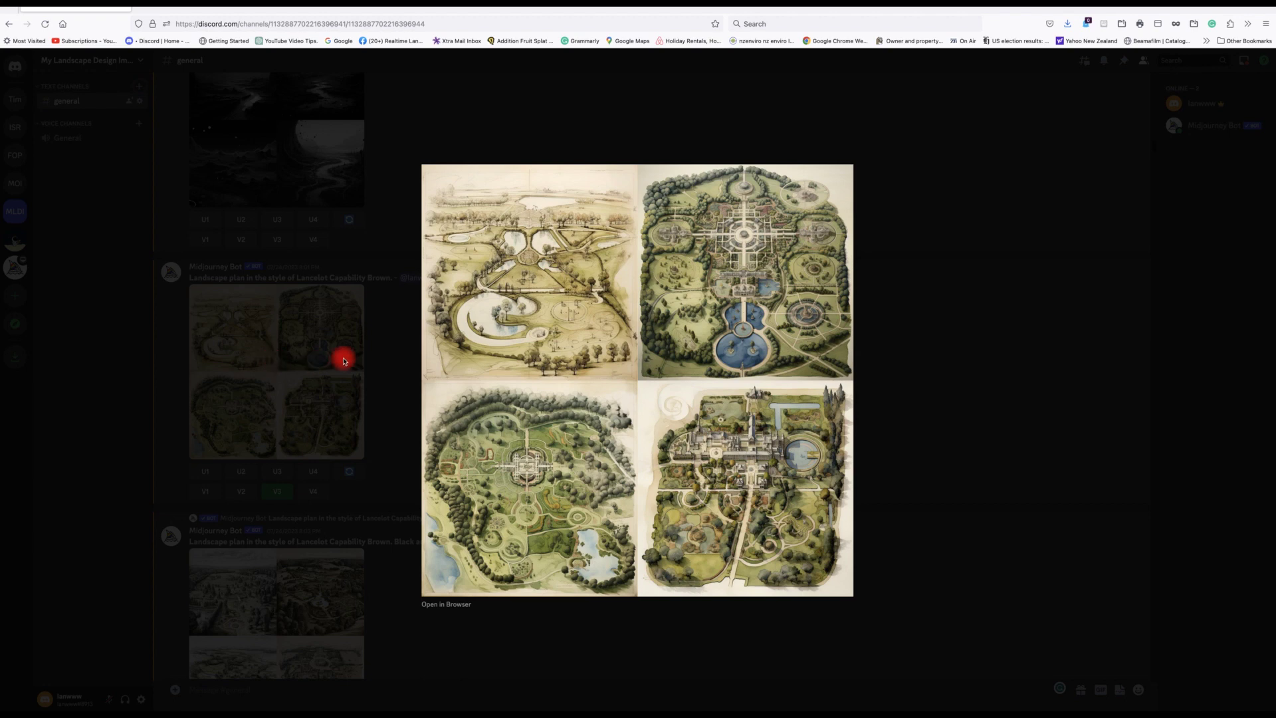
pyautogui.click(381, 357)
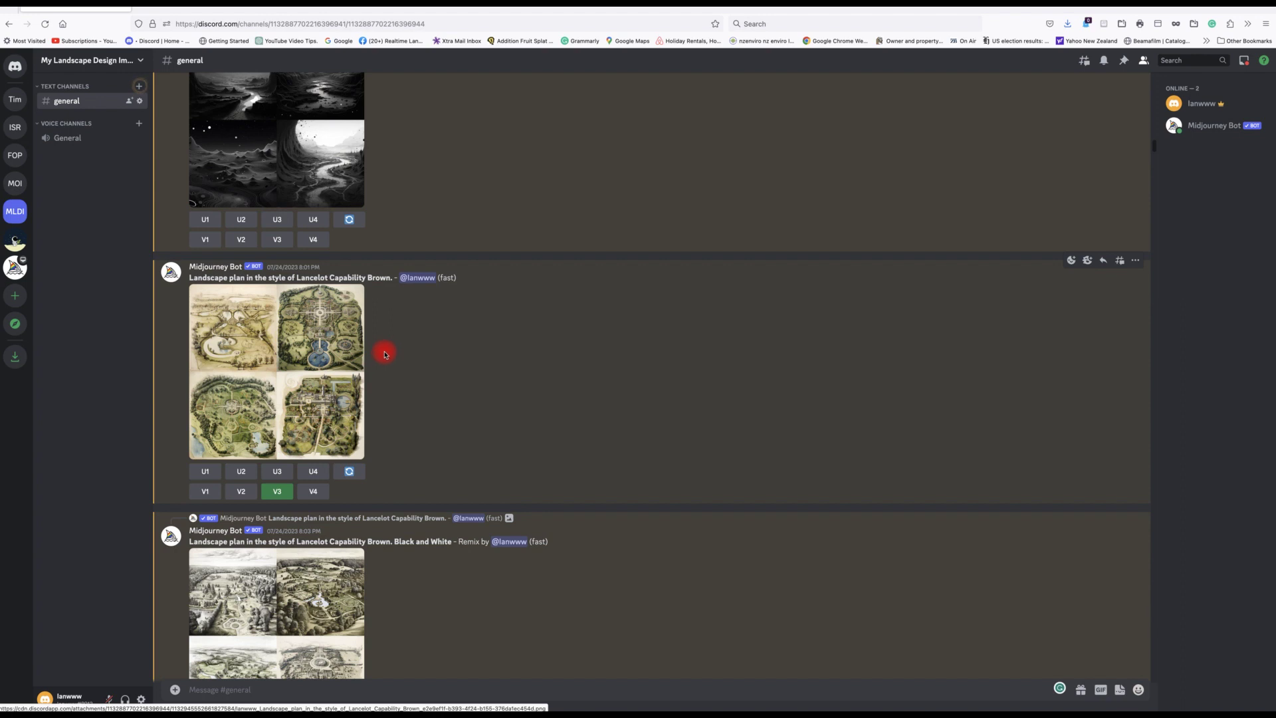
pyautogui.scroll(-1, 385, 355)
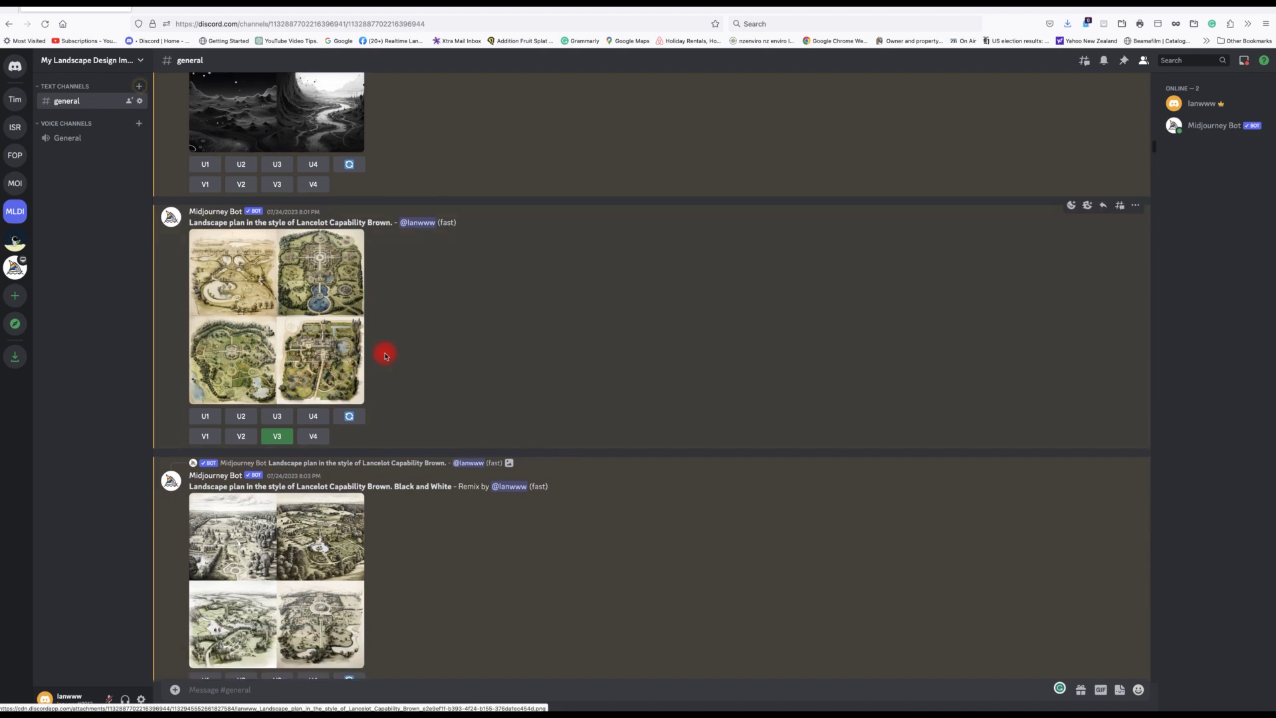
pyautogui.scroll(-1, 386, 355)
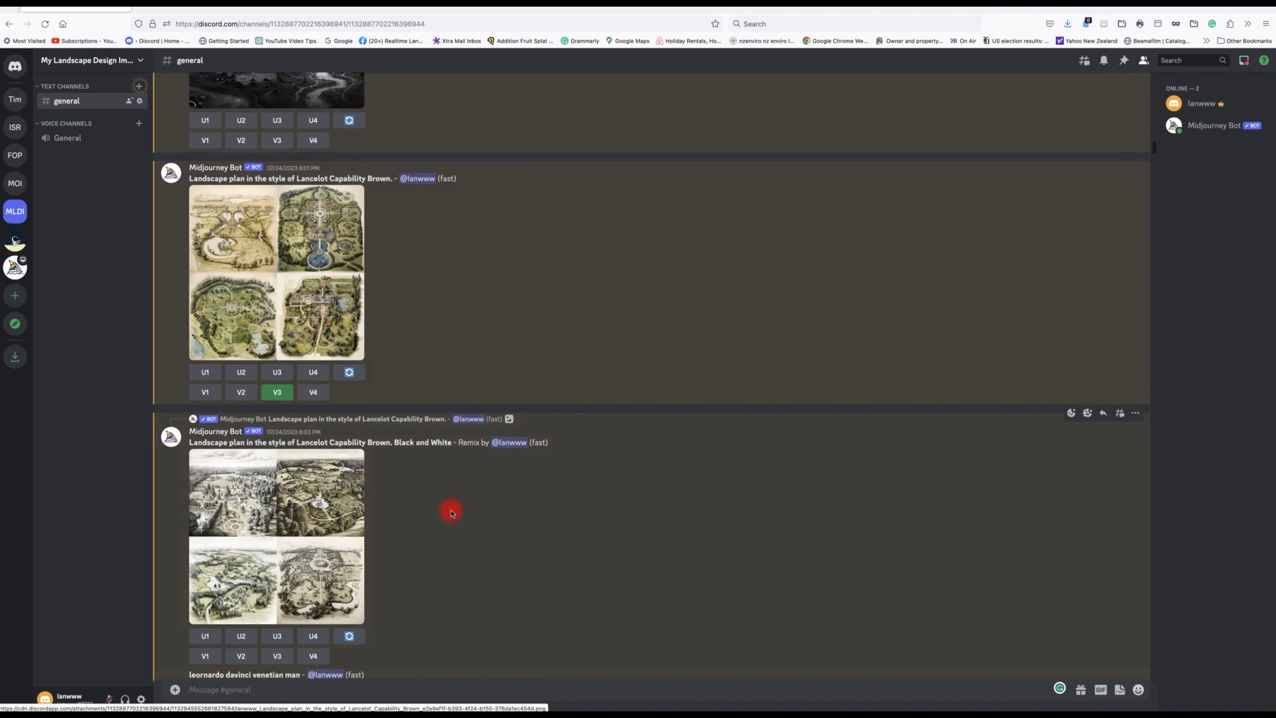
pyautogui.scroll(-2, 440, 492)
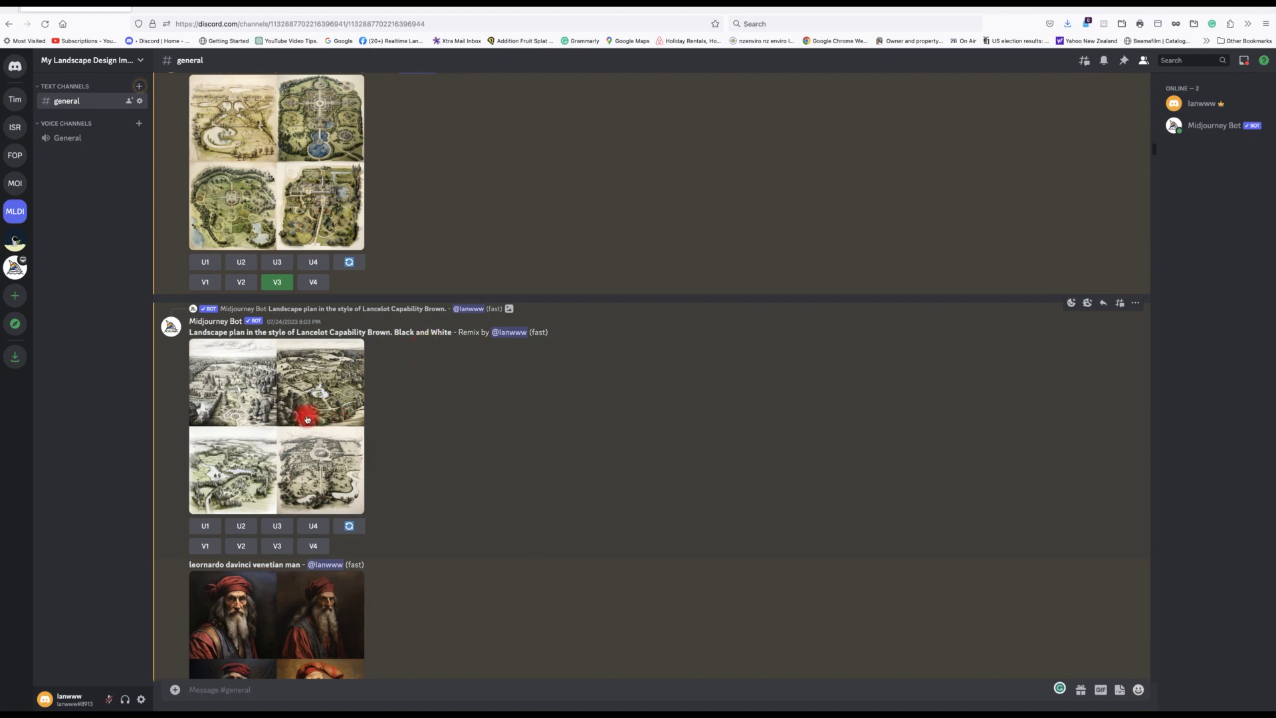
pyautogui.click(307, 419)
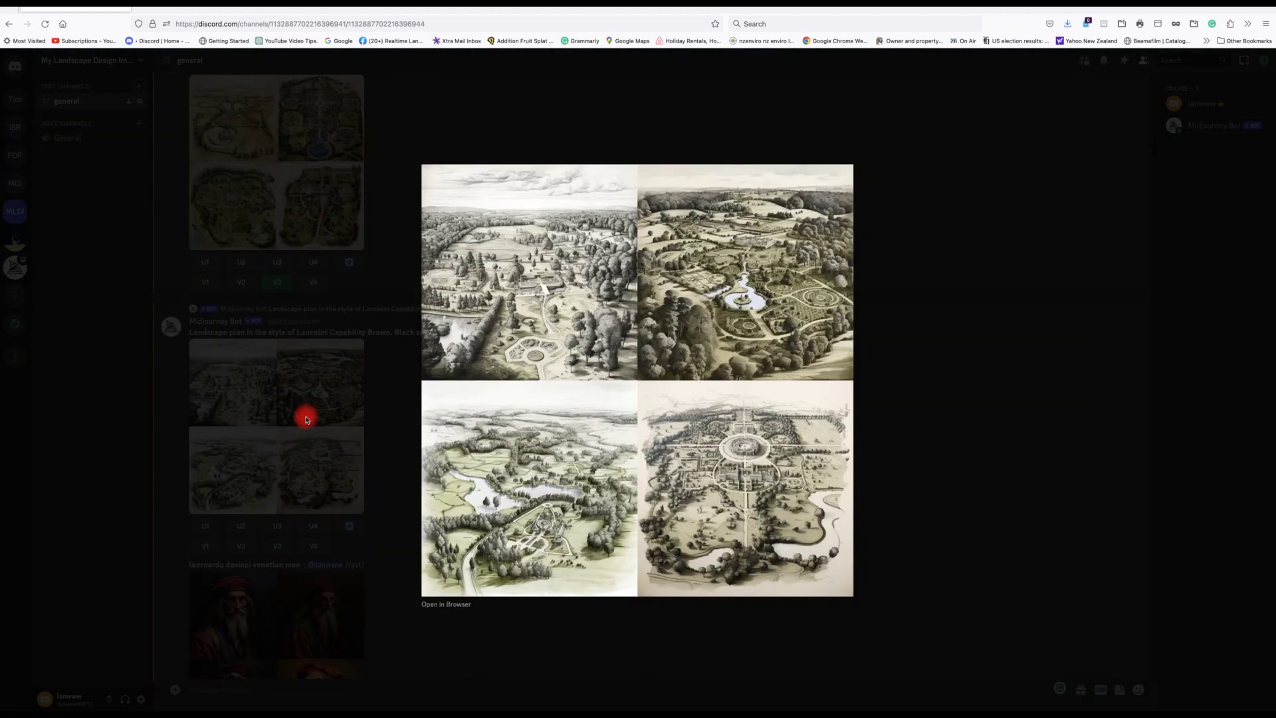
# Close the black-and-white grid and preview the venetian man portrait grid full-size.
pyautogui.click(306, 420)
pyautogui.scroll(-5, 436, 460)
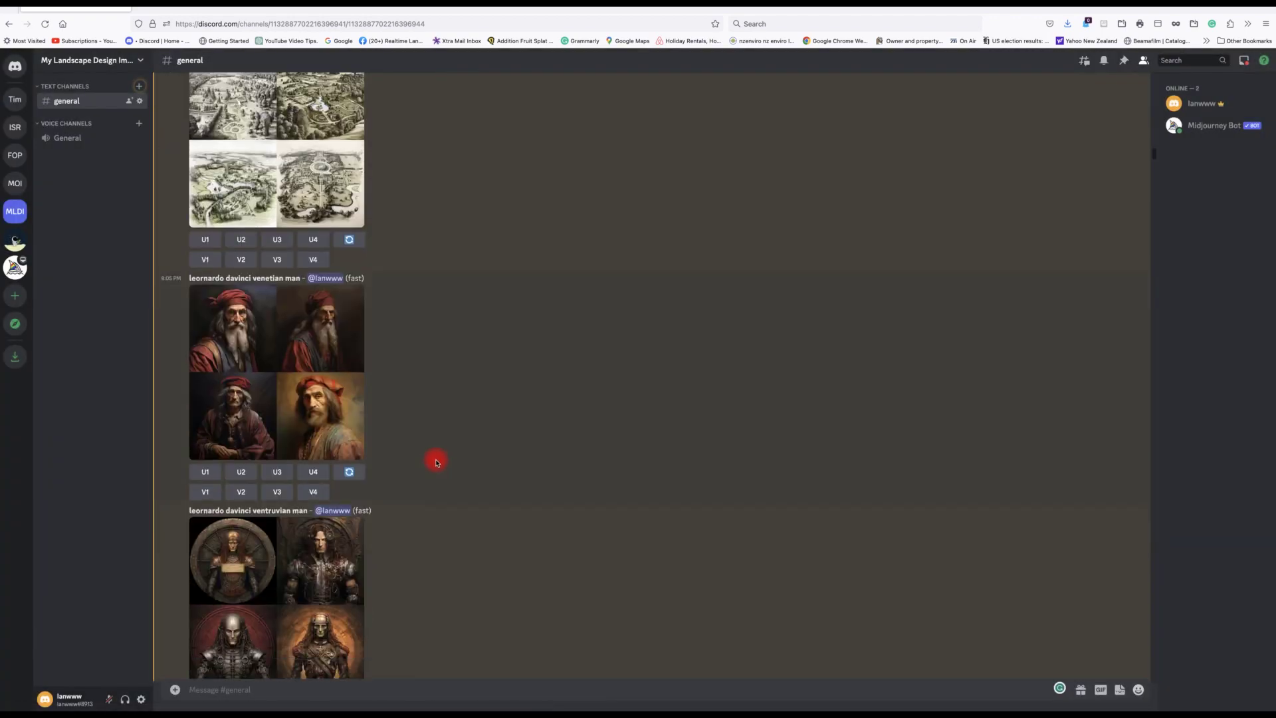
pyautogui.scroll(-1, 436, 460)
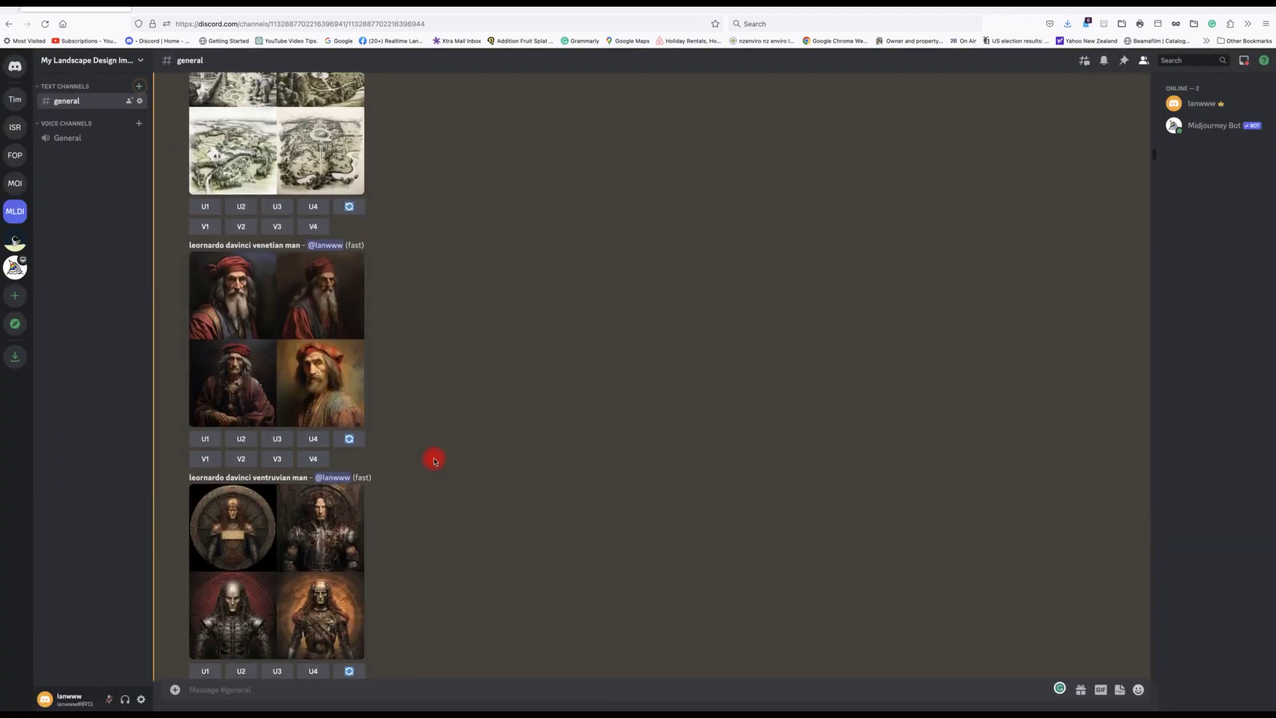
pyautogui.click(302, 345)
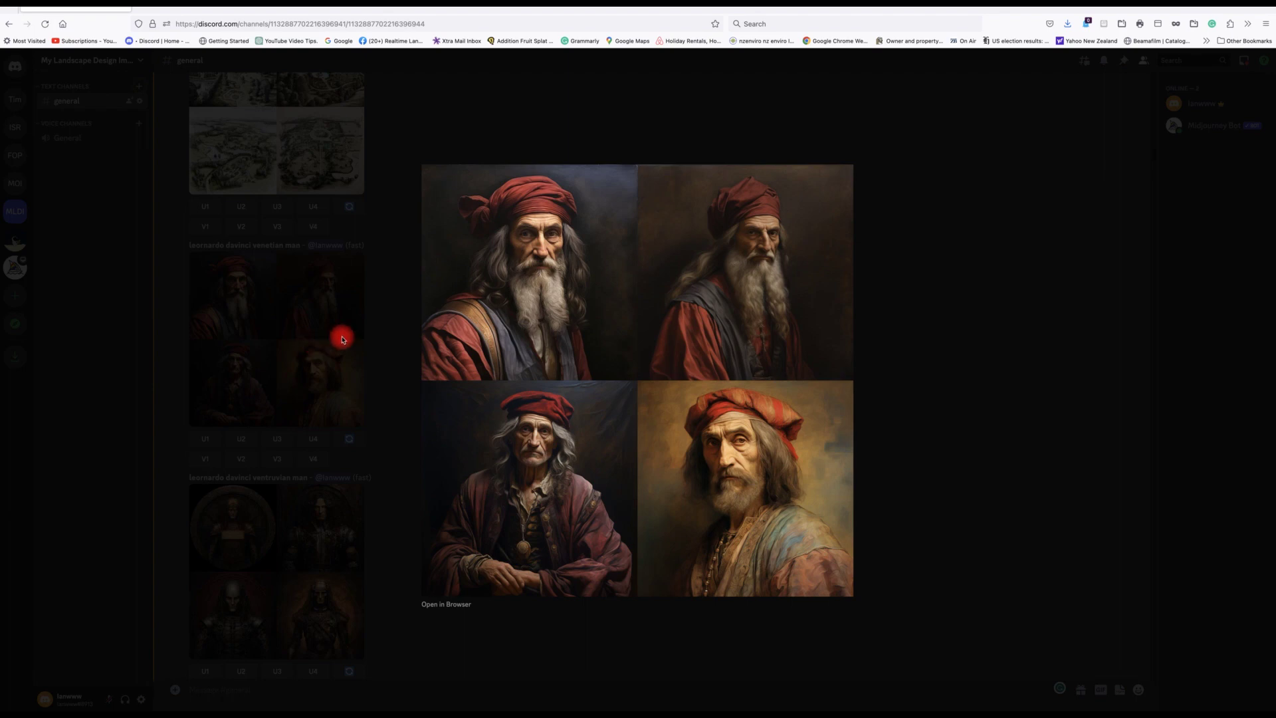
pyautogui.click(394, 351)
# Preview the ventruvian man and Vitruvian Man sketch grids, then scroll to the Stourhead plan.
pyautogui.scroll(-7, 419, 418)
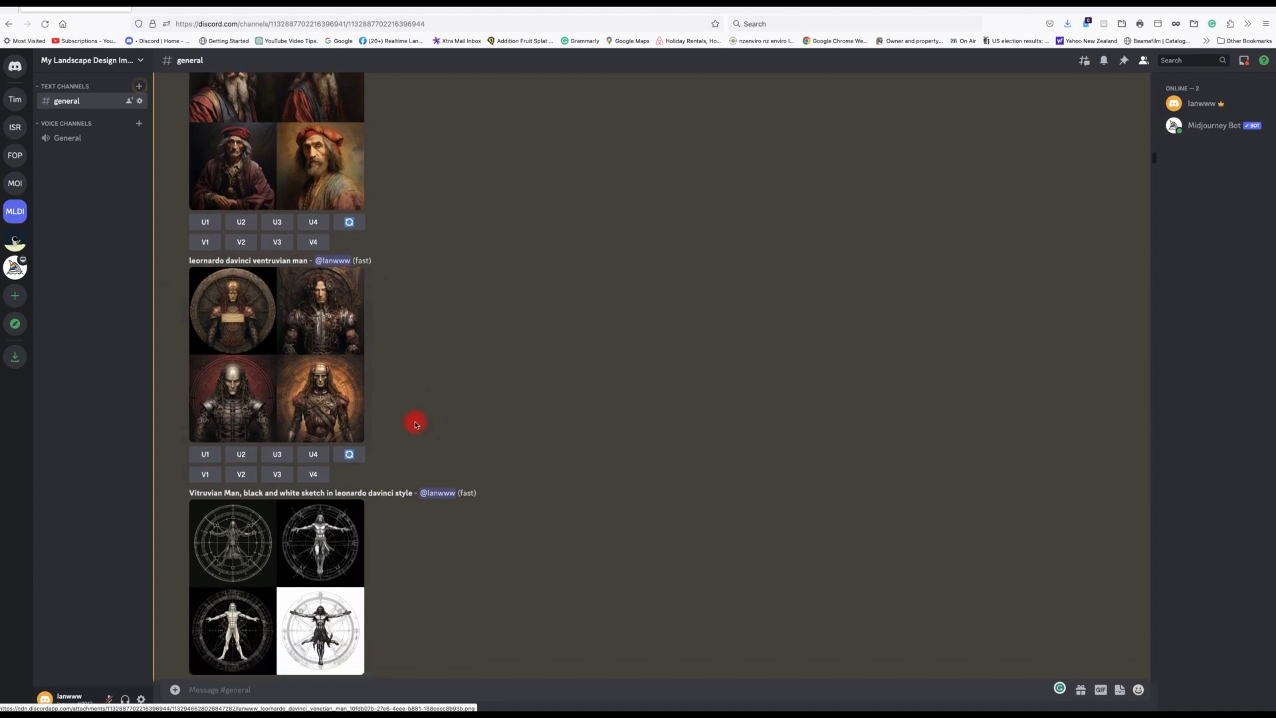
pyautogui.click(315, 362)
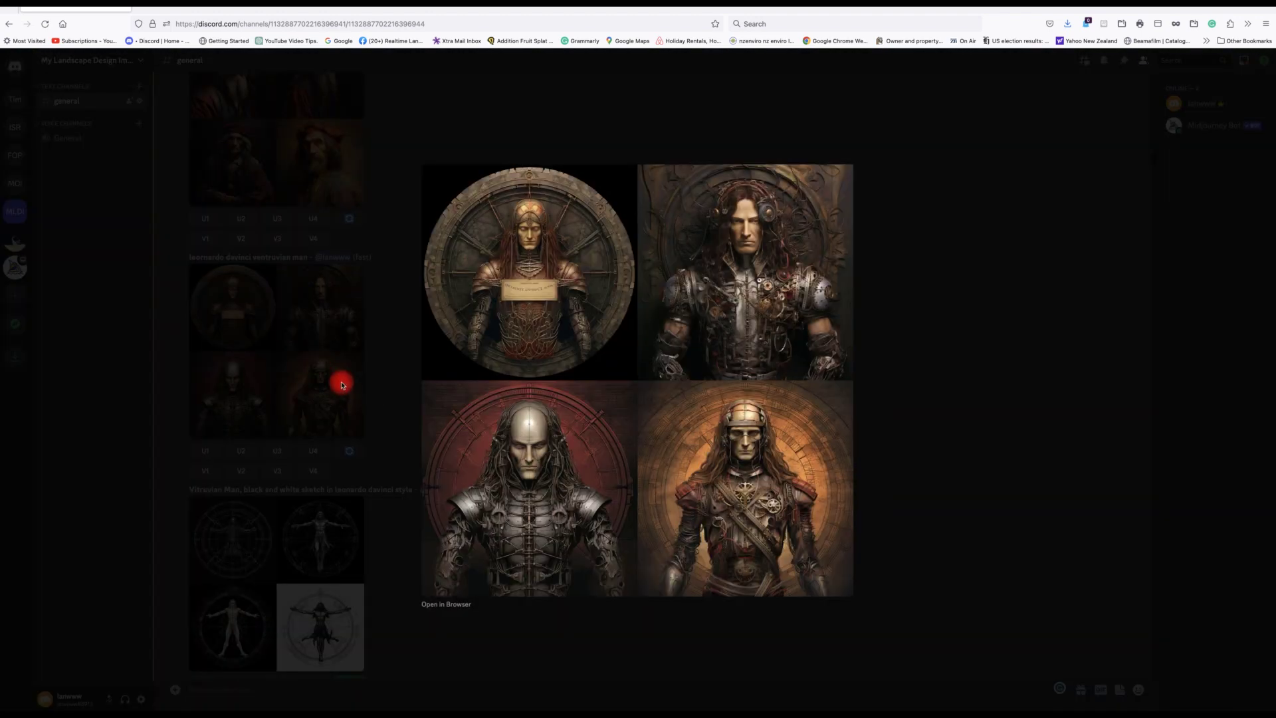
pyautogui.click(333, 382)
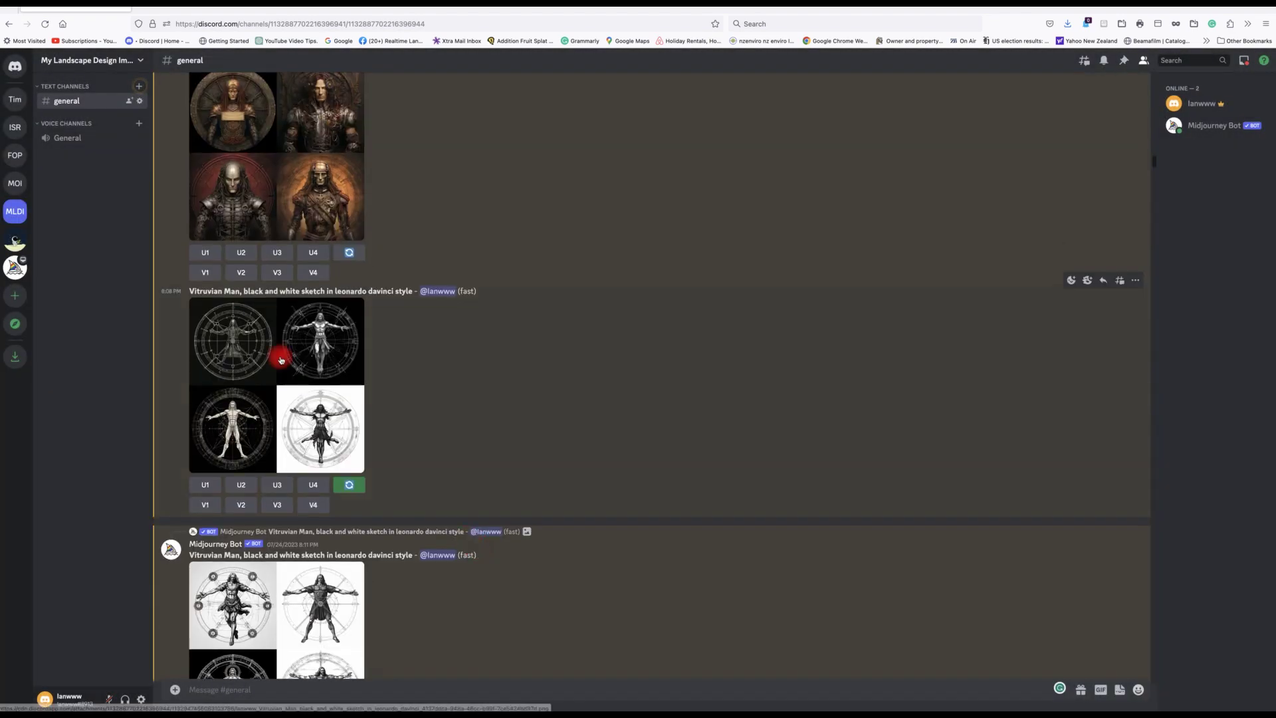
pyautogui.click(297, 364)
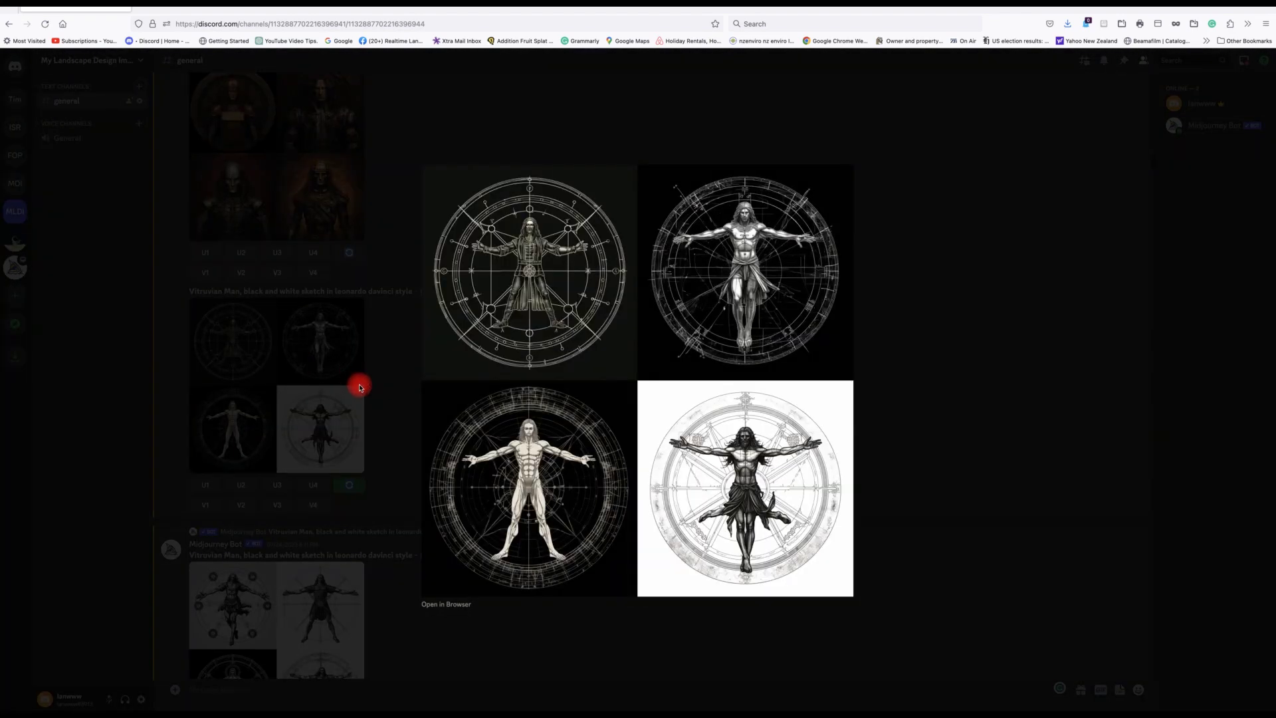
pyautogui.click(323, 402)
pyautogui.scroll(-5, 495, 531)
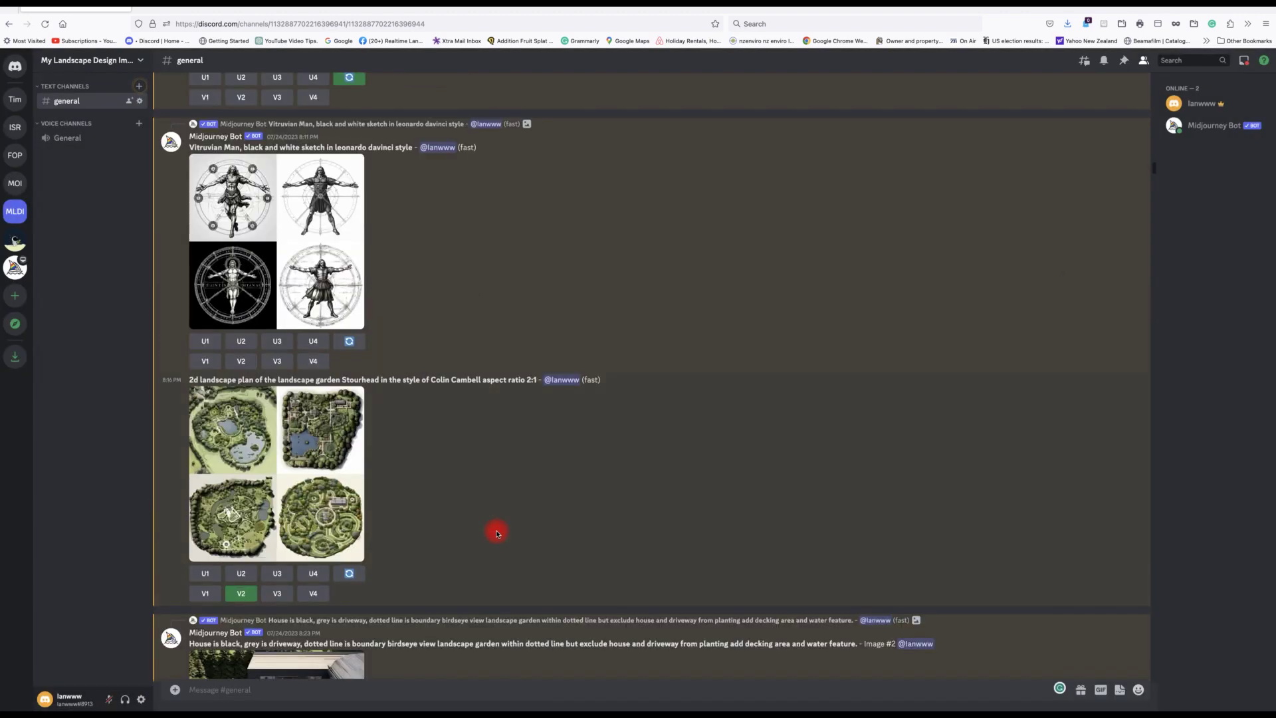
# Preview the Stourhead landscape plan grid and the bird's-eye garden render with decking.
pyautogui.scroll(-4, 497, 532)
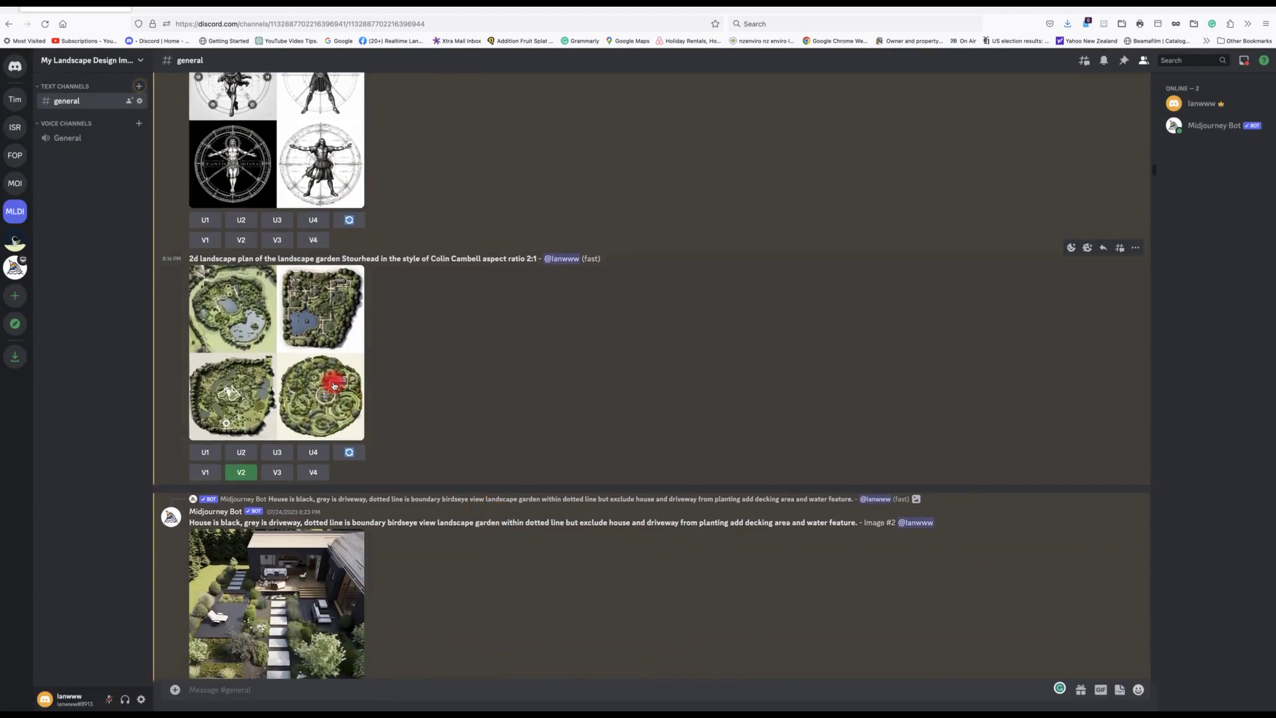
pyautogui.click(286, 345)
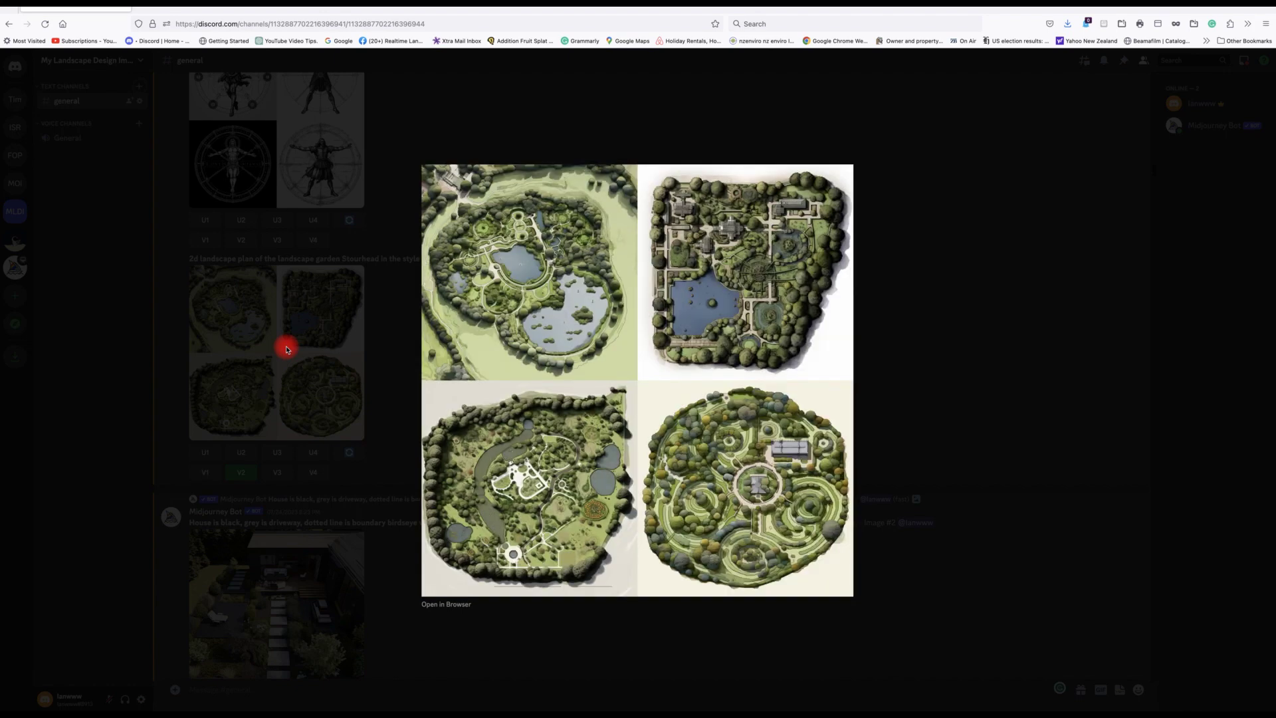
pyautogui.click(399, 359)
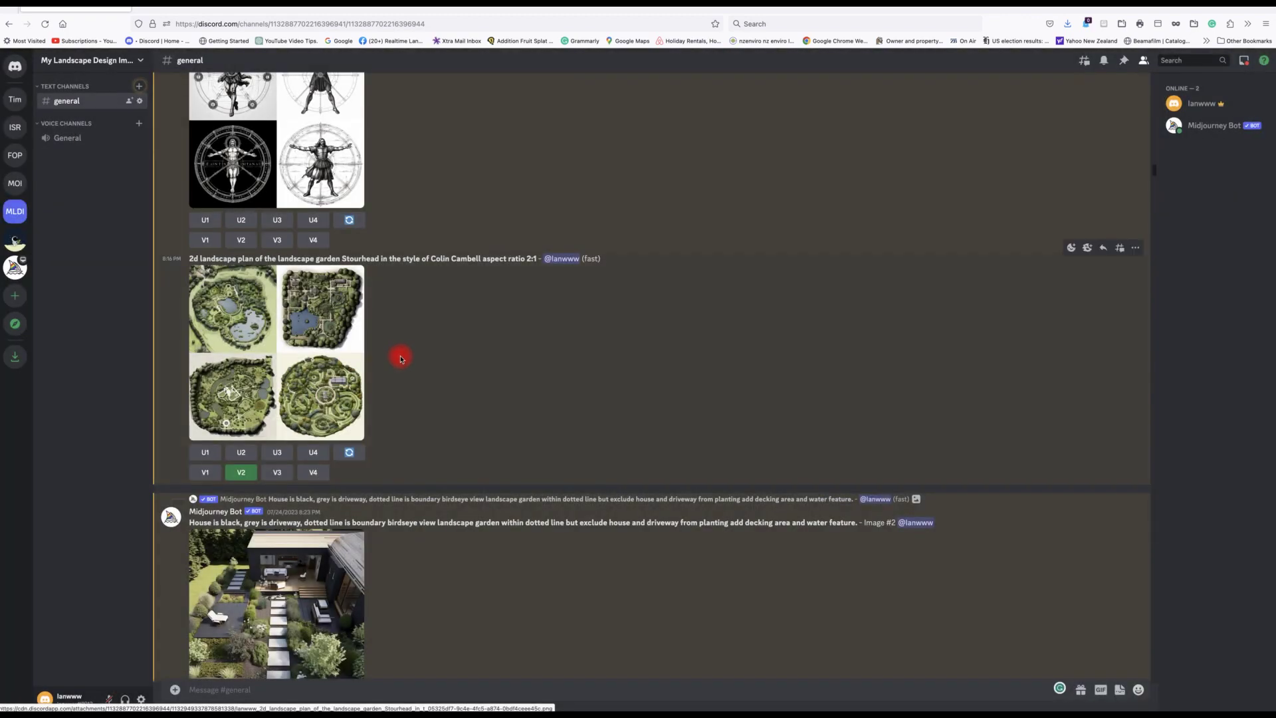
pyautogui.scroll(-5, 401, 360)
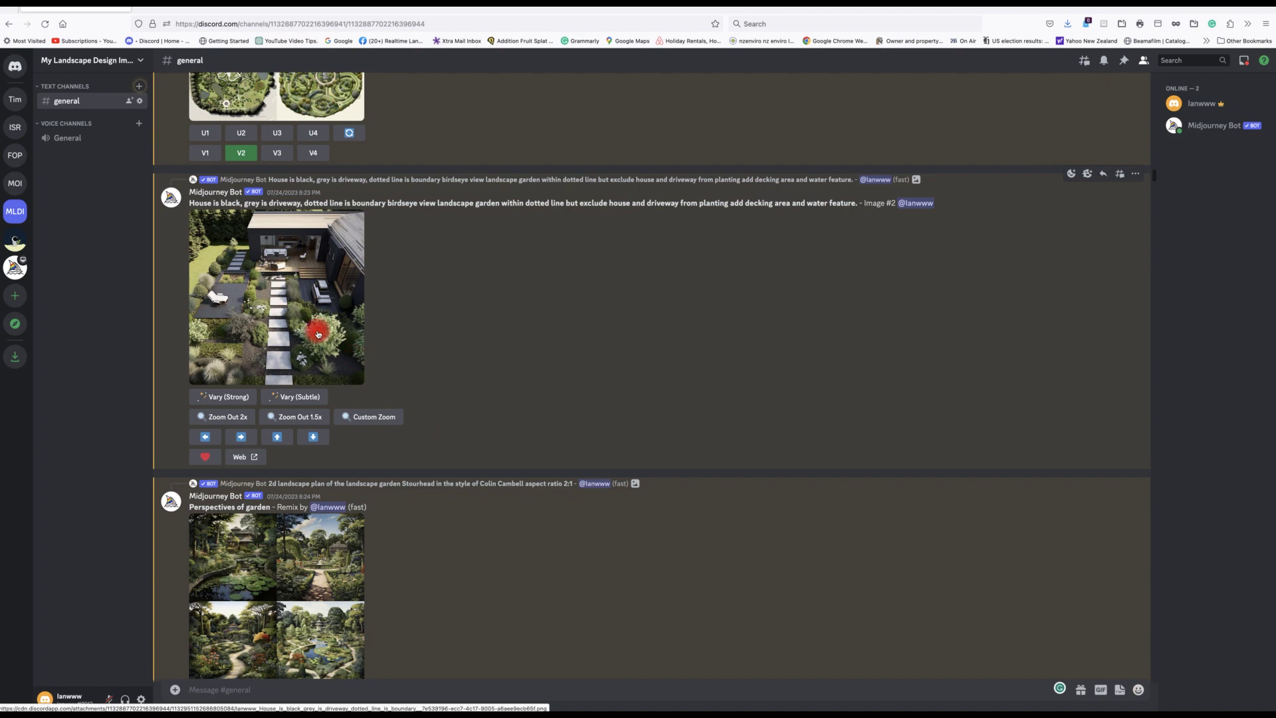
pyautogui.click(318, 333)
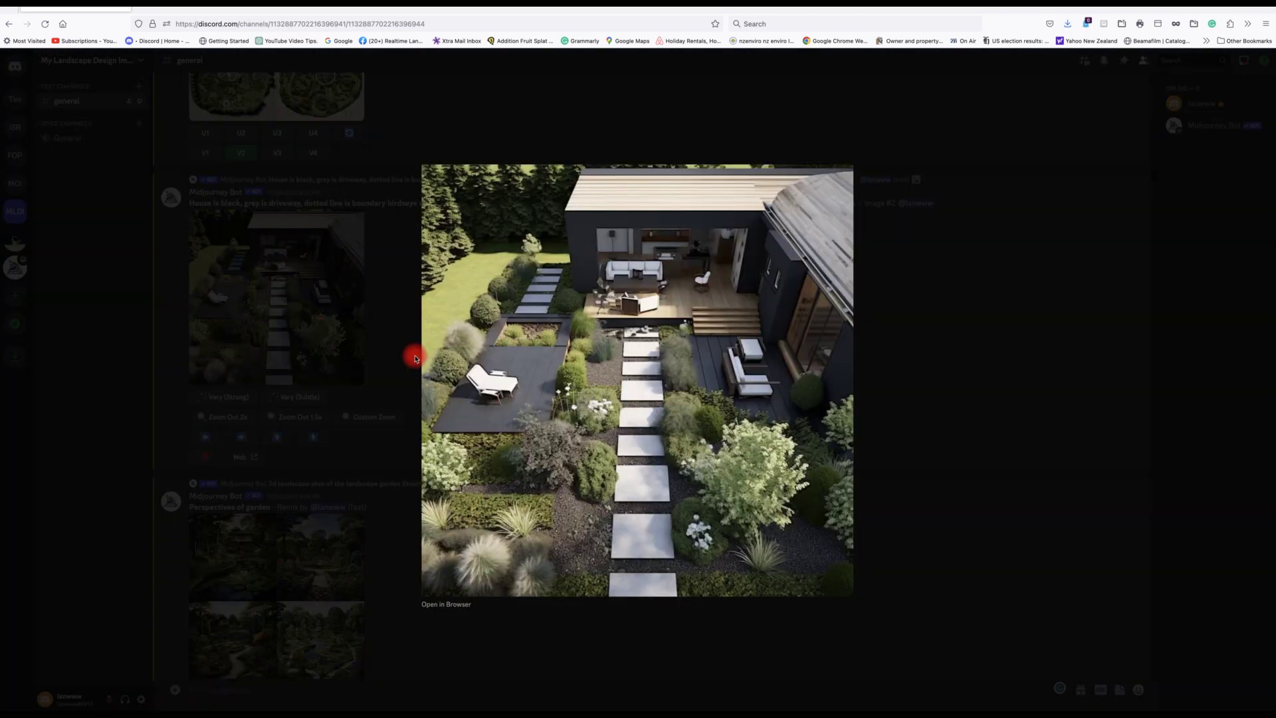
pyautogui.click(390, 361)
# Scroll down and preview the mono pitch coastal house grid full-size.
pyautogui.scroll(-5, 485, 554)
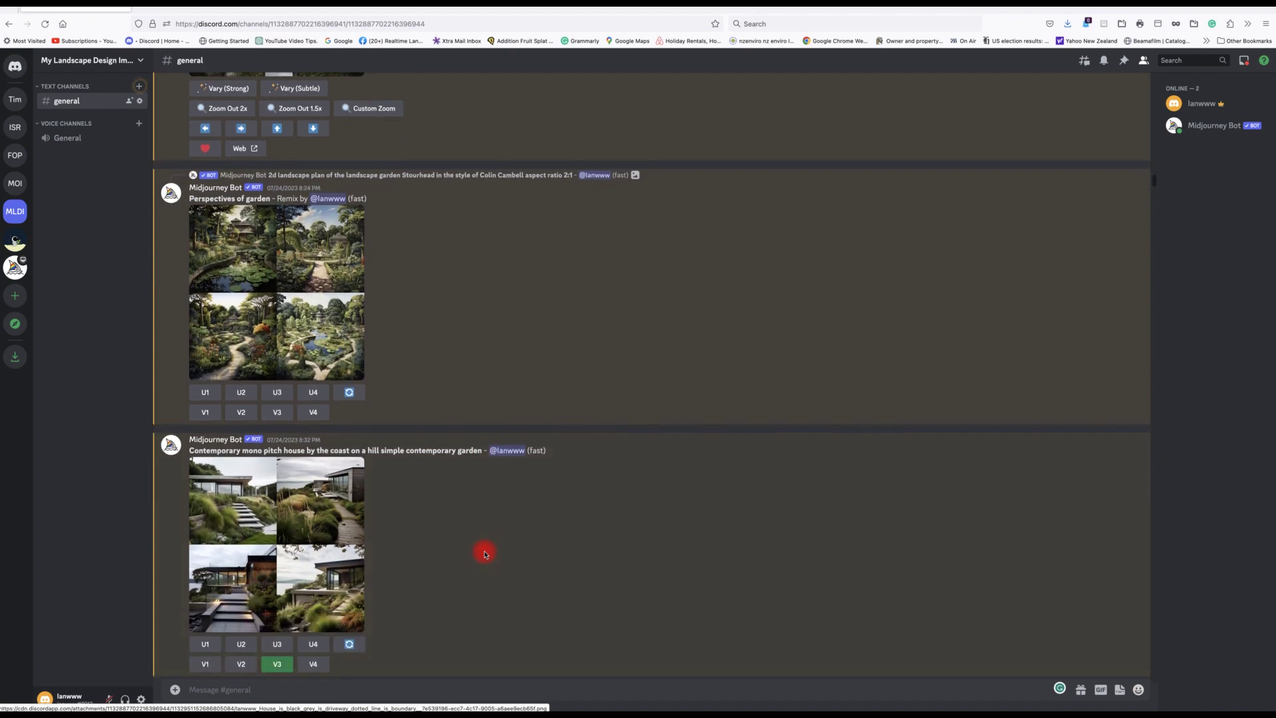
pyautogui.scroll(-1, 485, 554)
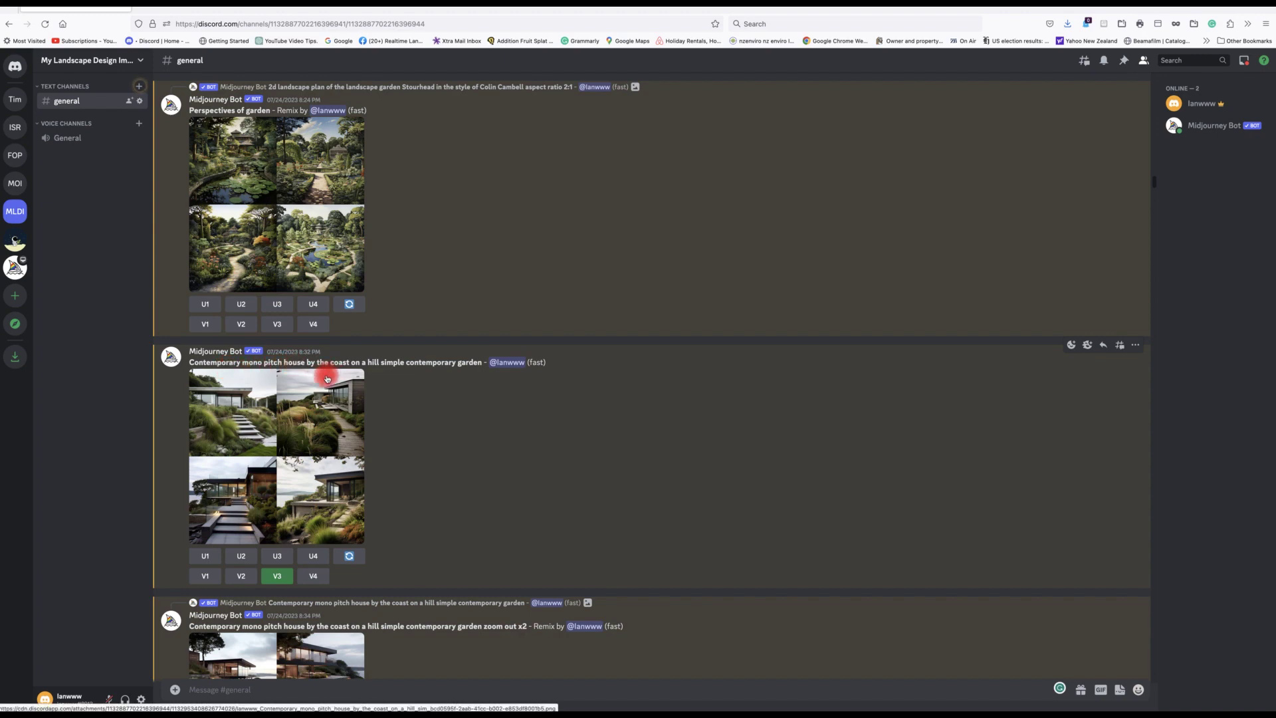
pyautogui.click(316, 423)
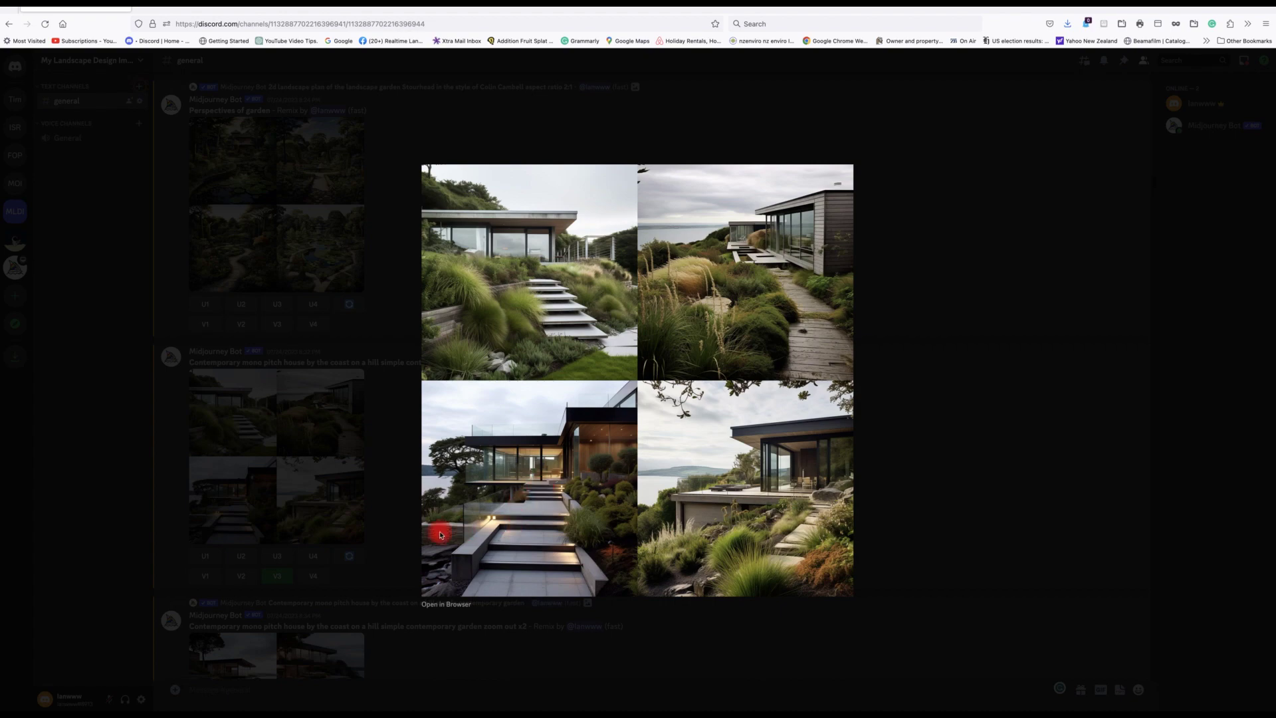
pyautogui.click(361, 481)
# Scroll further and preview the zoom out x2 house grid full-size.
pyautogui.scroll(-3, 408, 467)
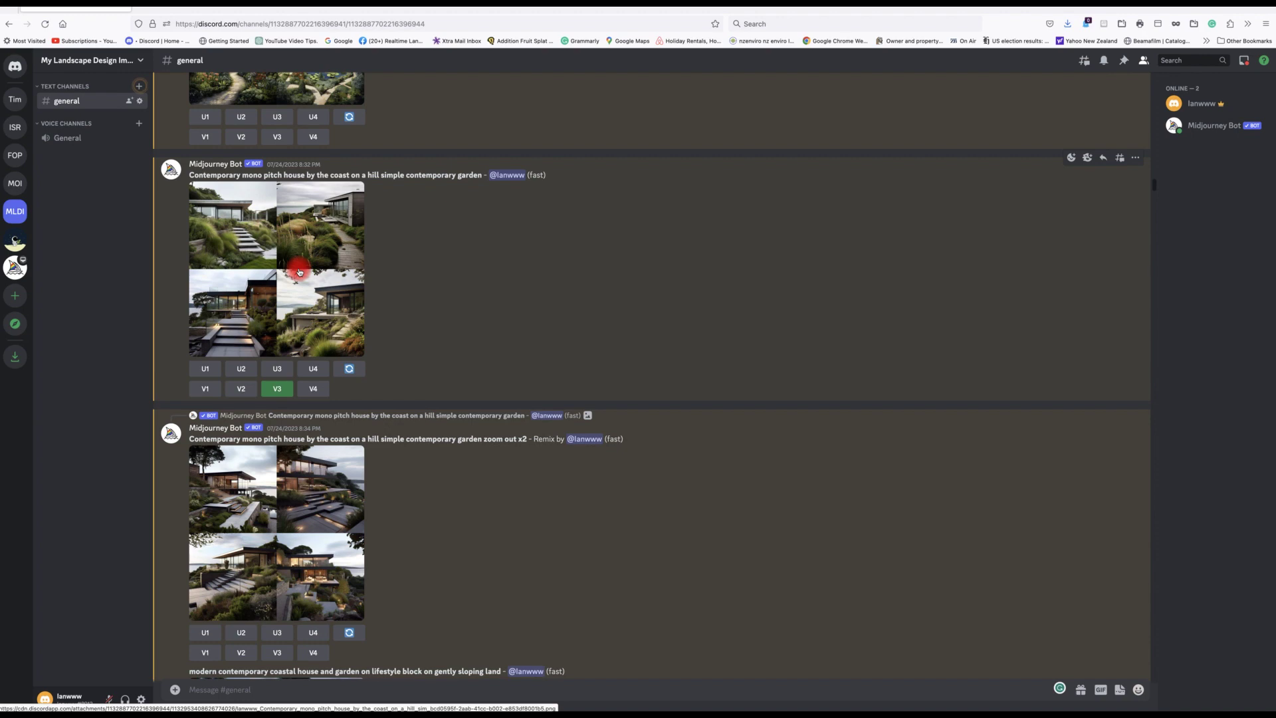
pyautogui.scroll(-2, 469, 451)
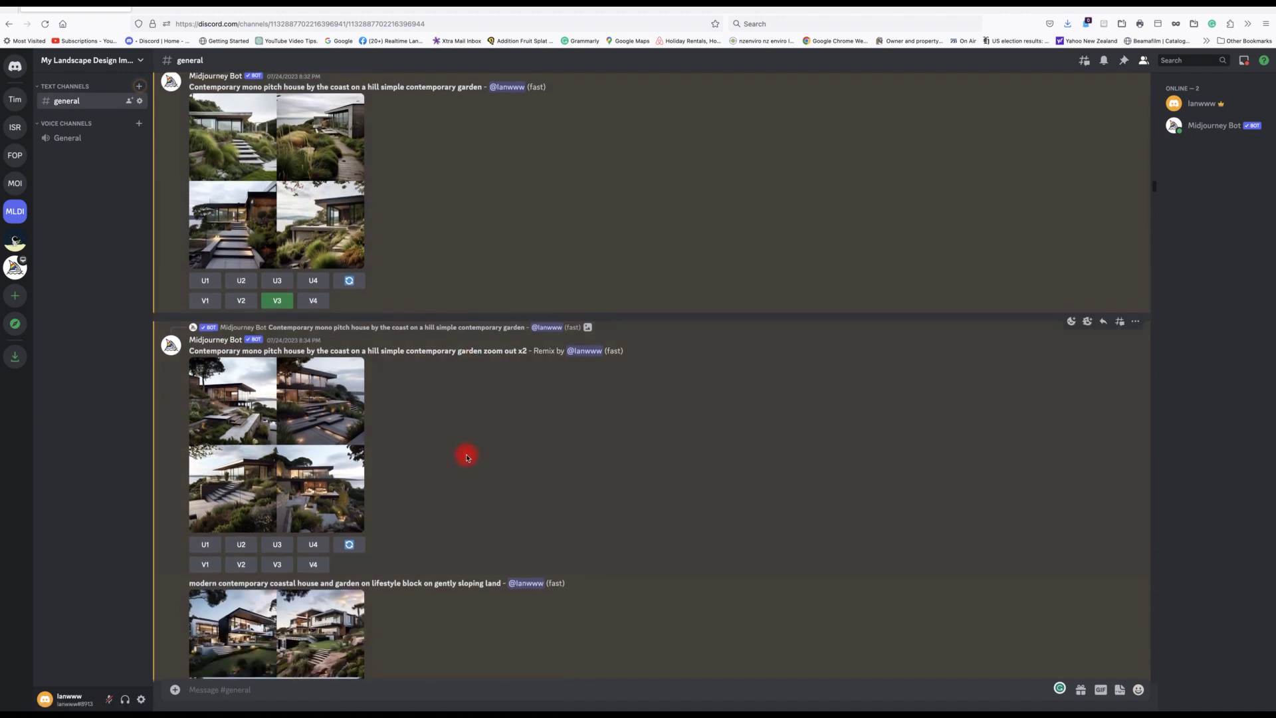
pyautogui.scroll(-3, 467, 457)
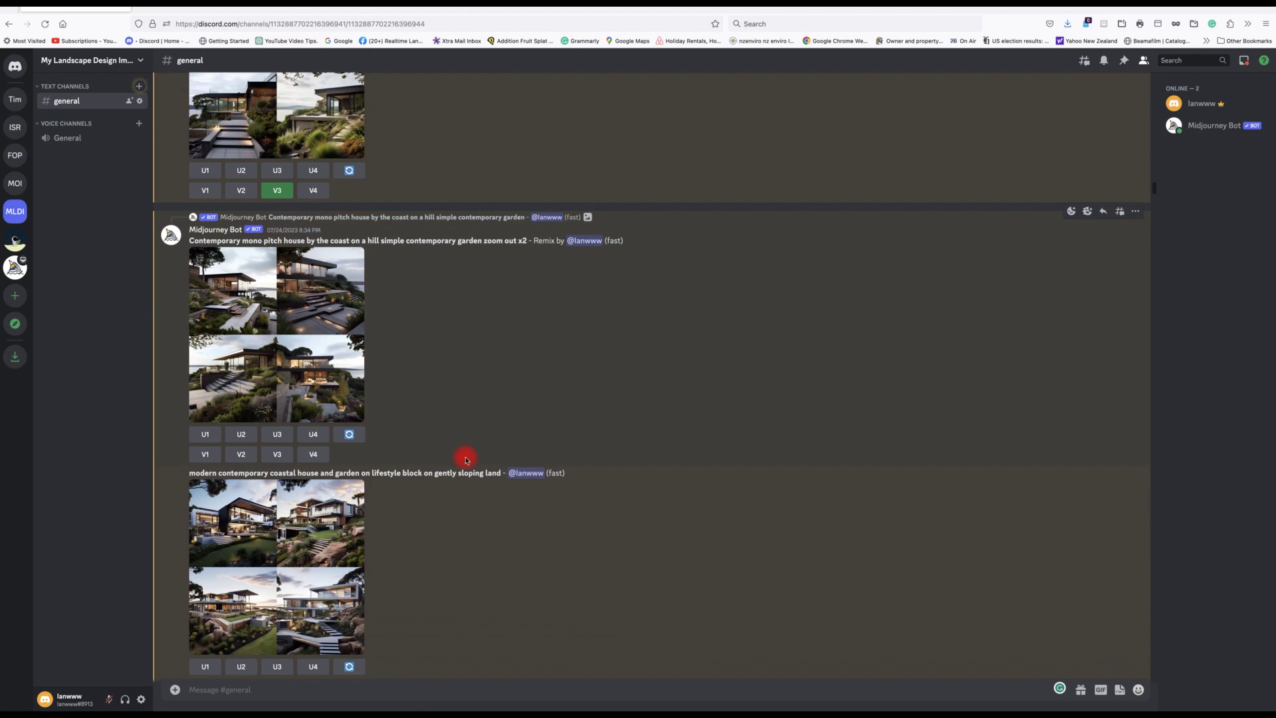
pyautogui.click(288, 307)
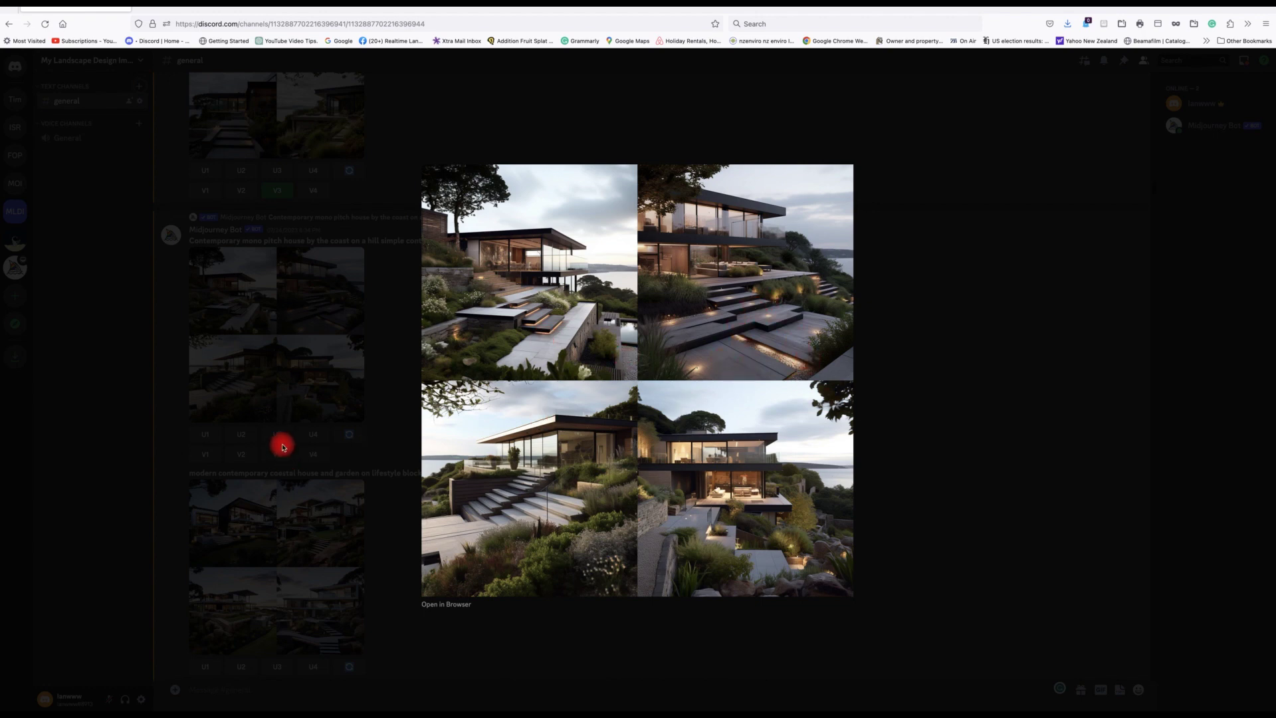
pyautogui.click(308, 432)
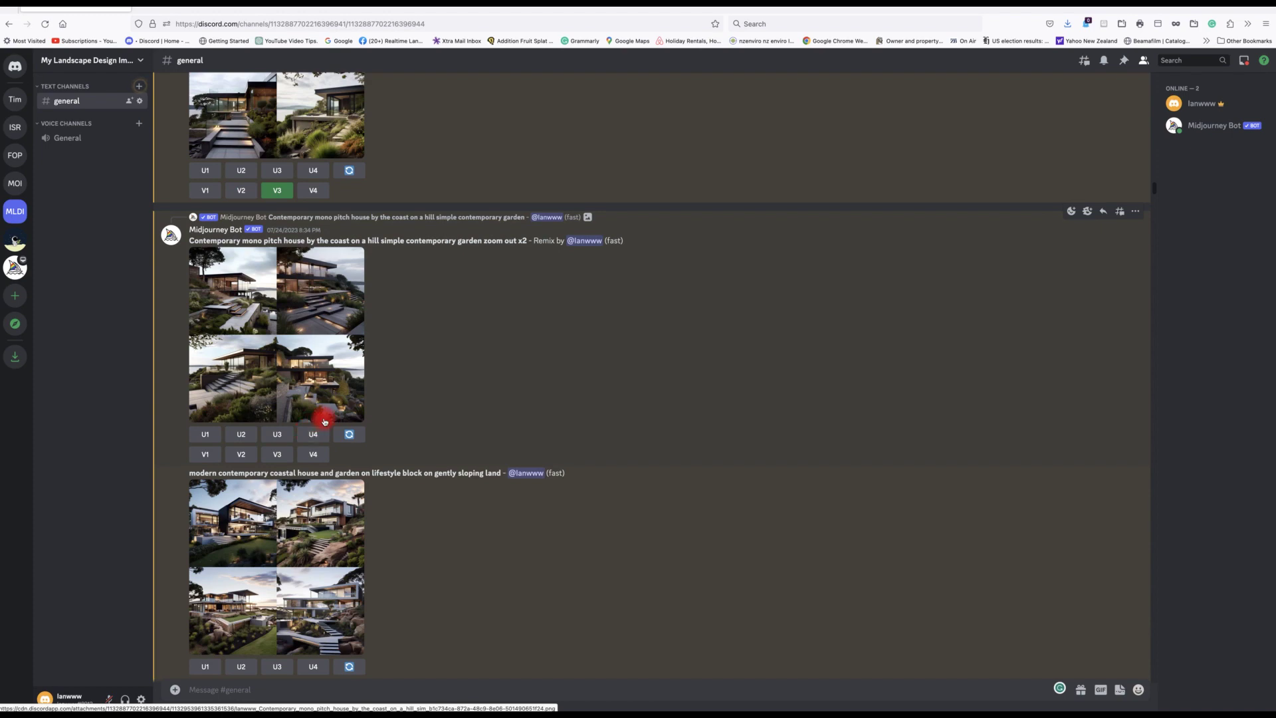
pyautogui.scroll(-3, 463, 488)
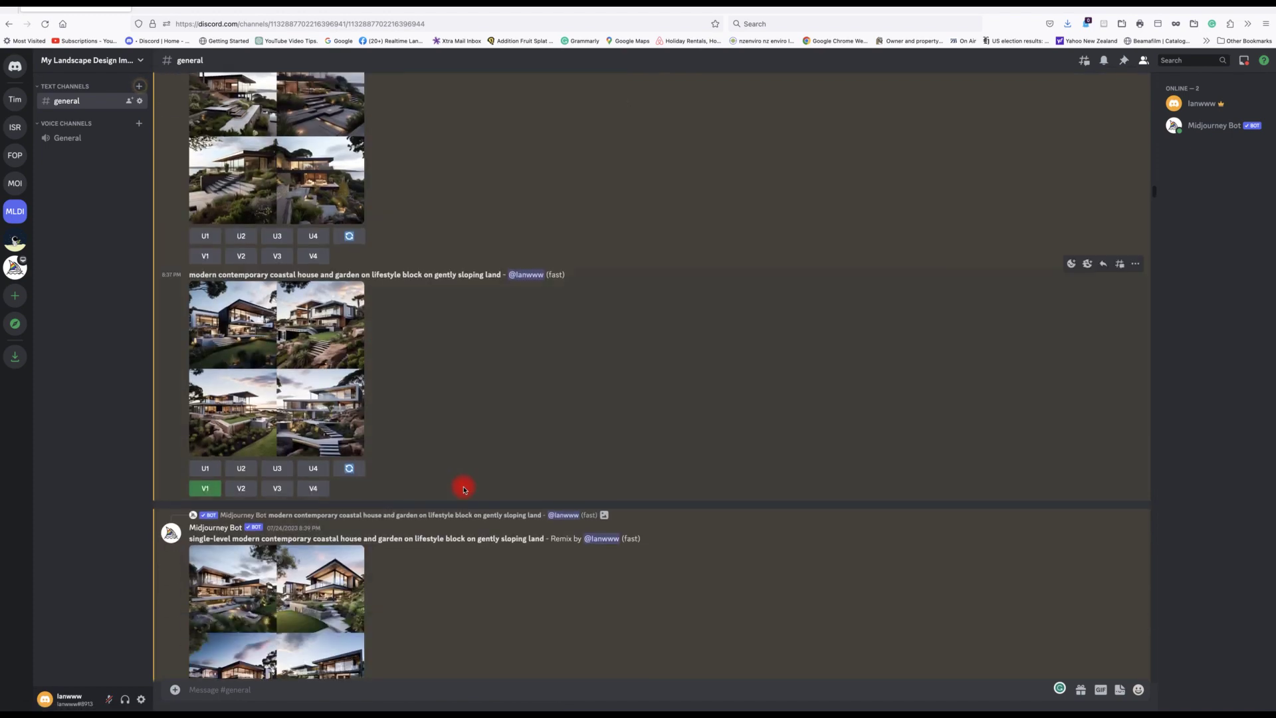
# Preview the sloping-land coastal house grid, then its single-level remix grid, full-size.
pyautogui.scroll(-2, 463, 486)
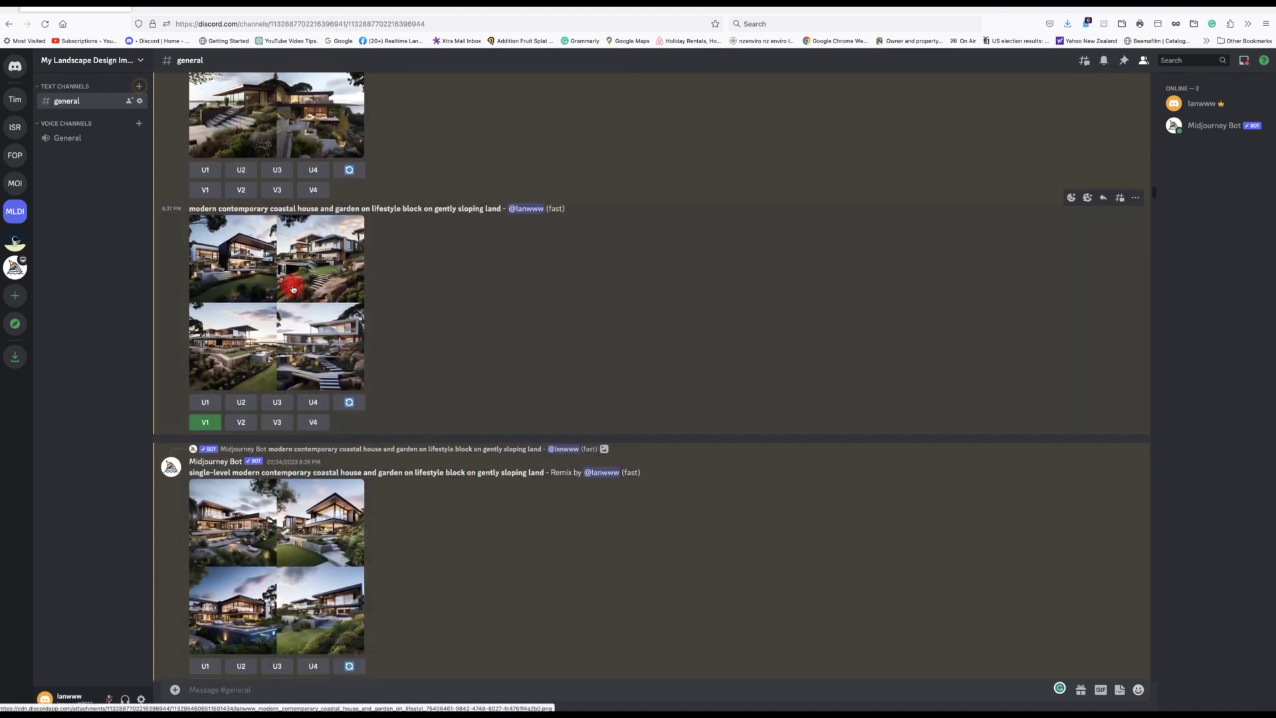
pyautogui.click(293, 287)
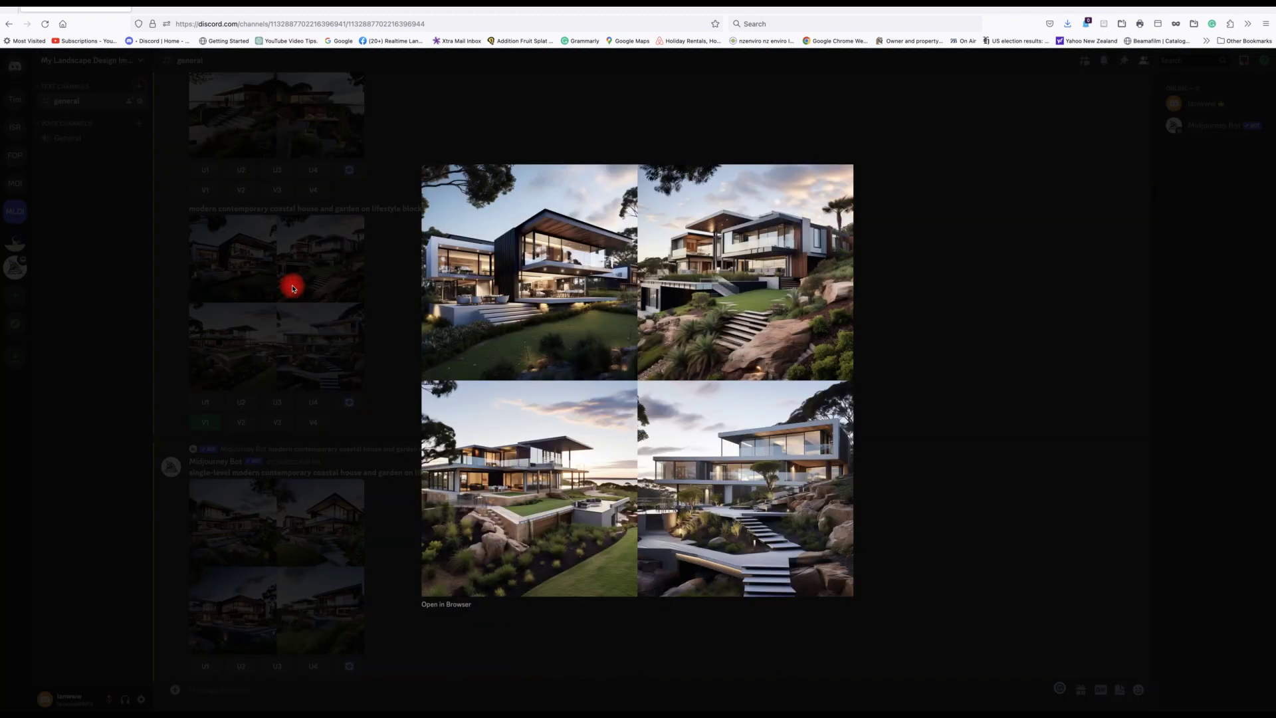
pyautogui.click(387, 351)
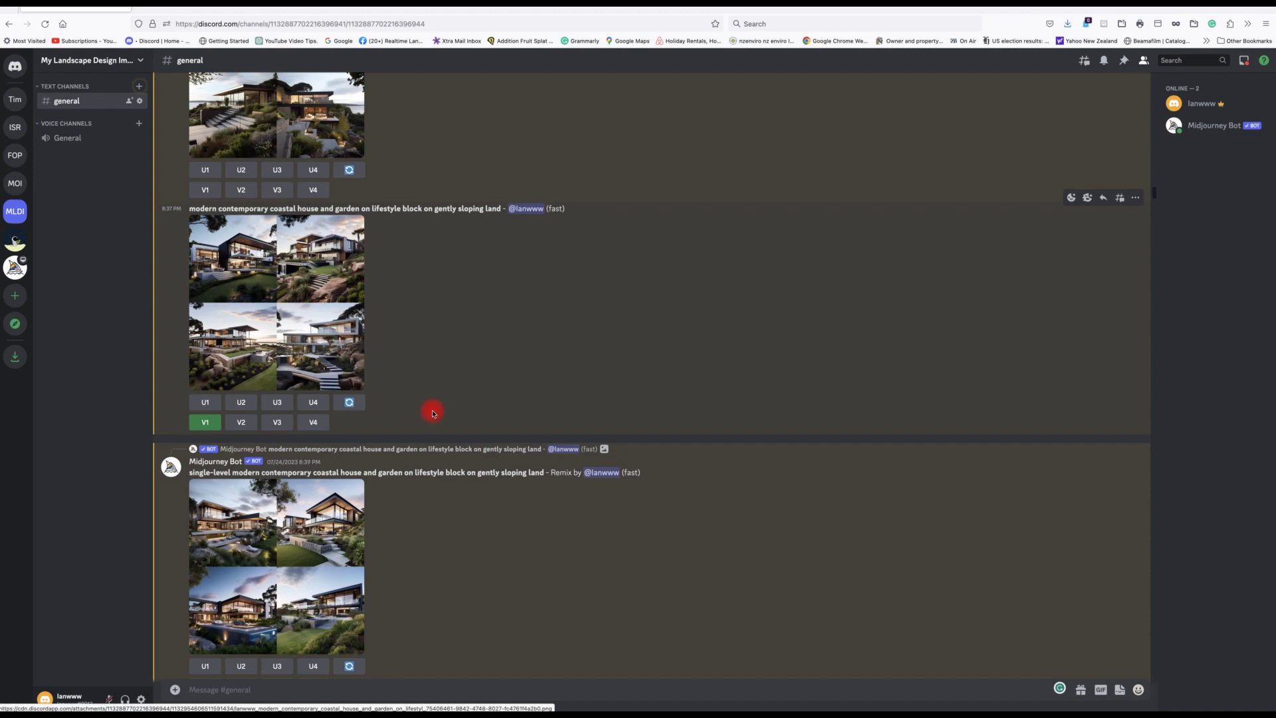
pyautogui.scroll(-3, 434, 414)
pyautogui.scroll(-2, 444, 428)
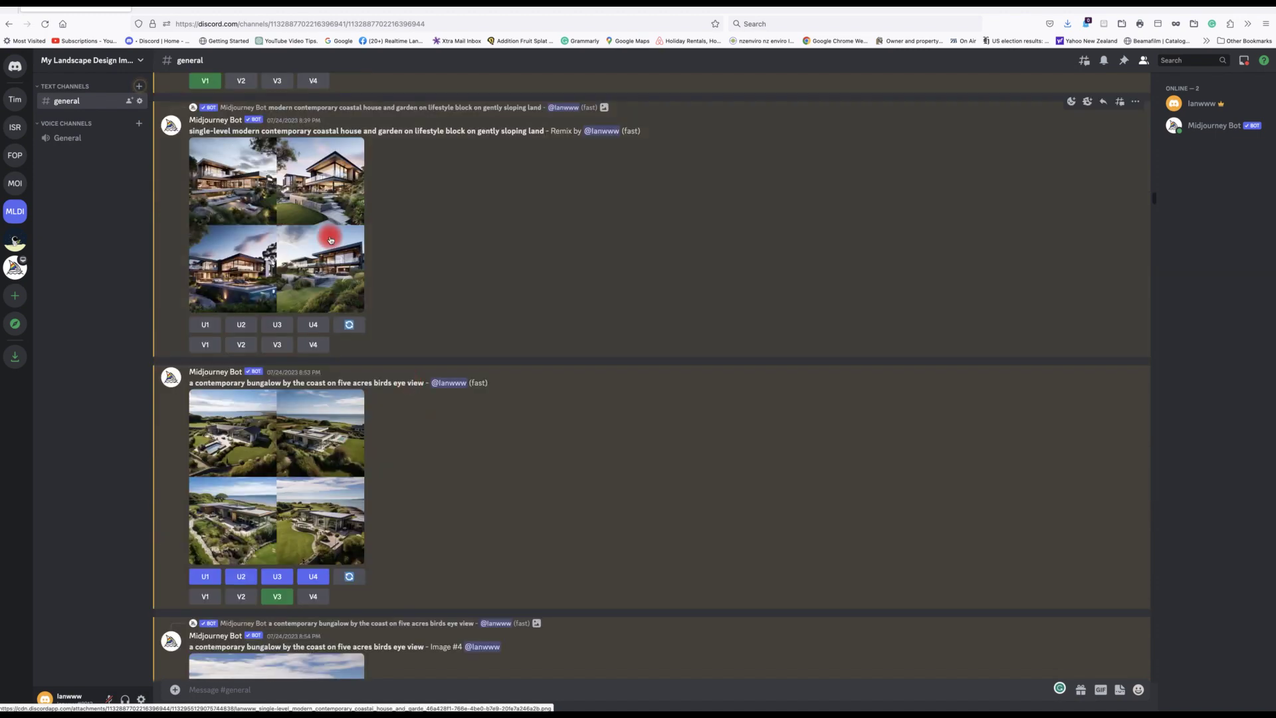
pyautogui.click(330, 240)
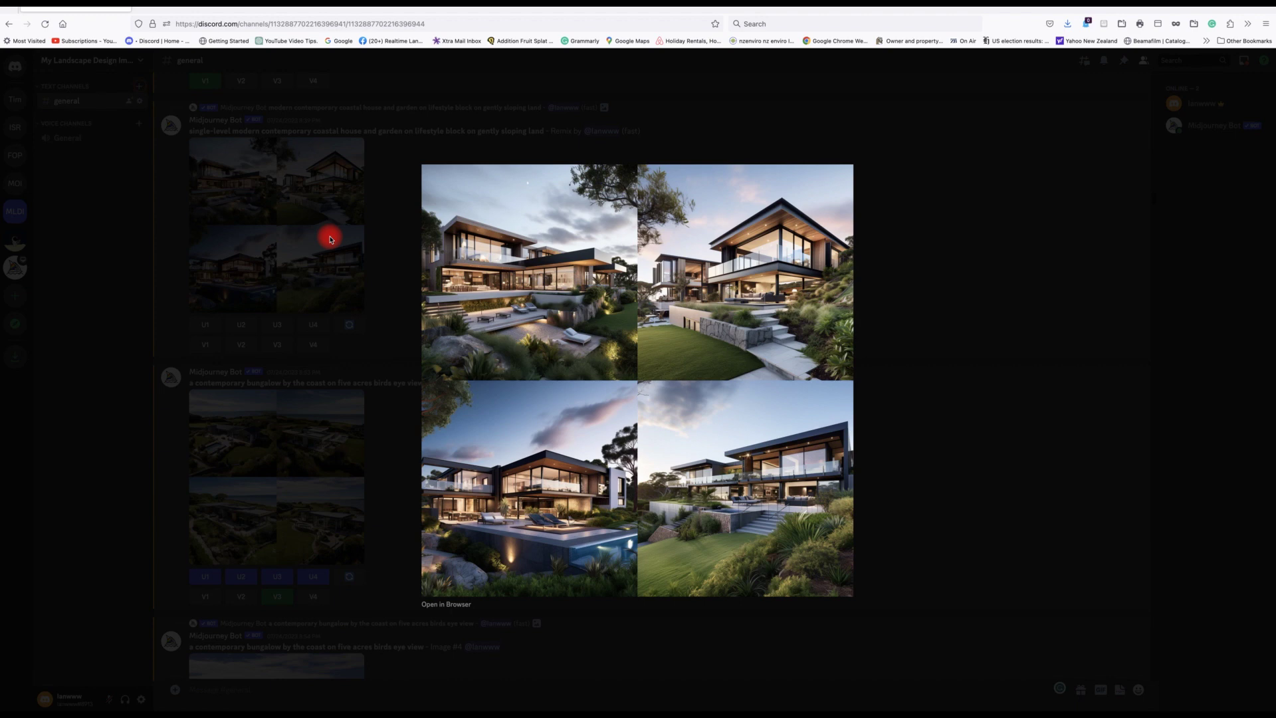
pyautogui.click(378, 287)
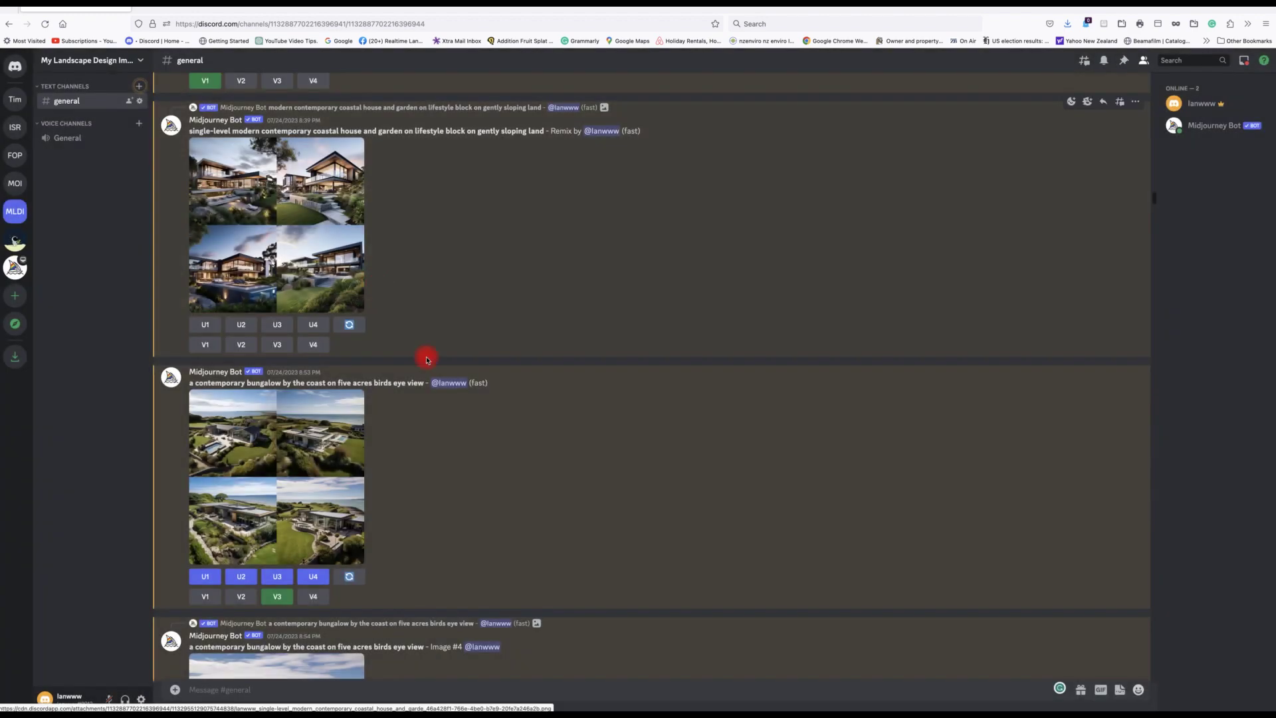
pyautogui.scroll(-3, 456, 436)
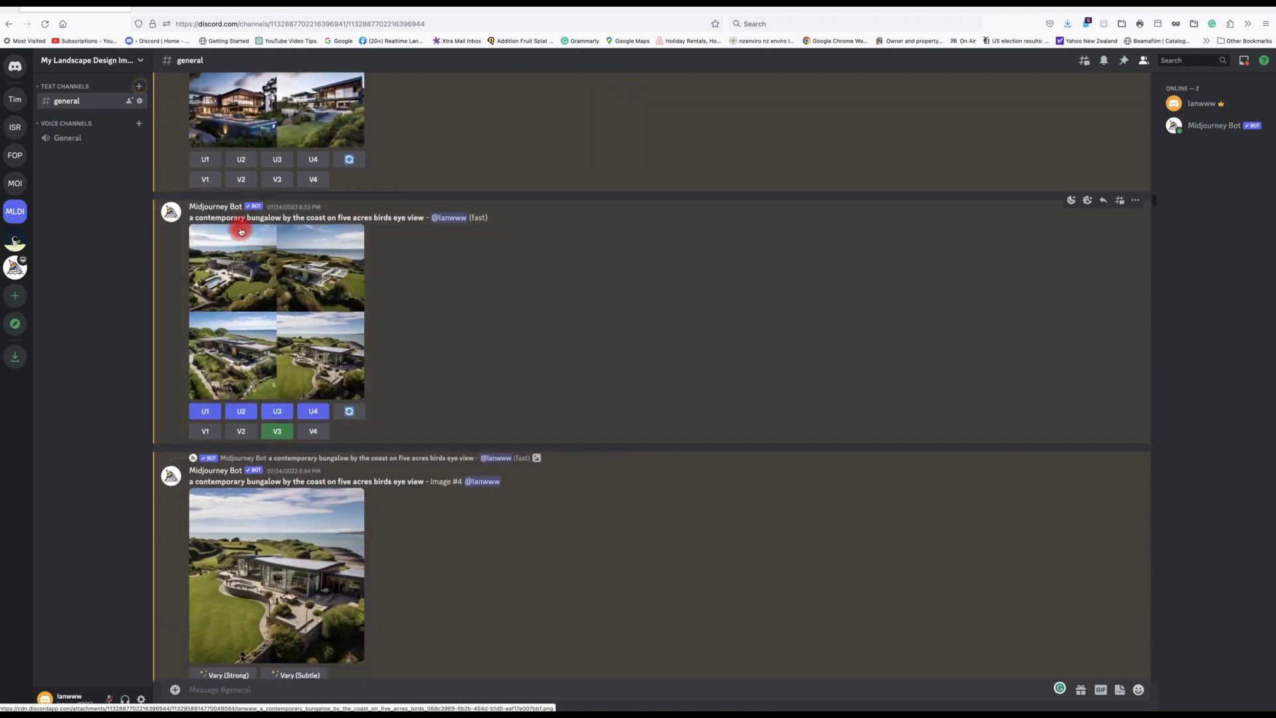
# View the bungalow bird's-eye grid and its Image #4 upscale at full size.
pyautogui.click(267, 287)
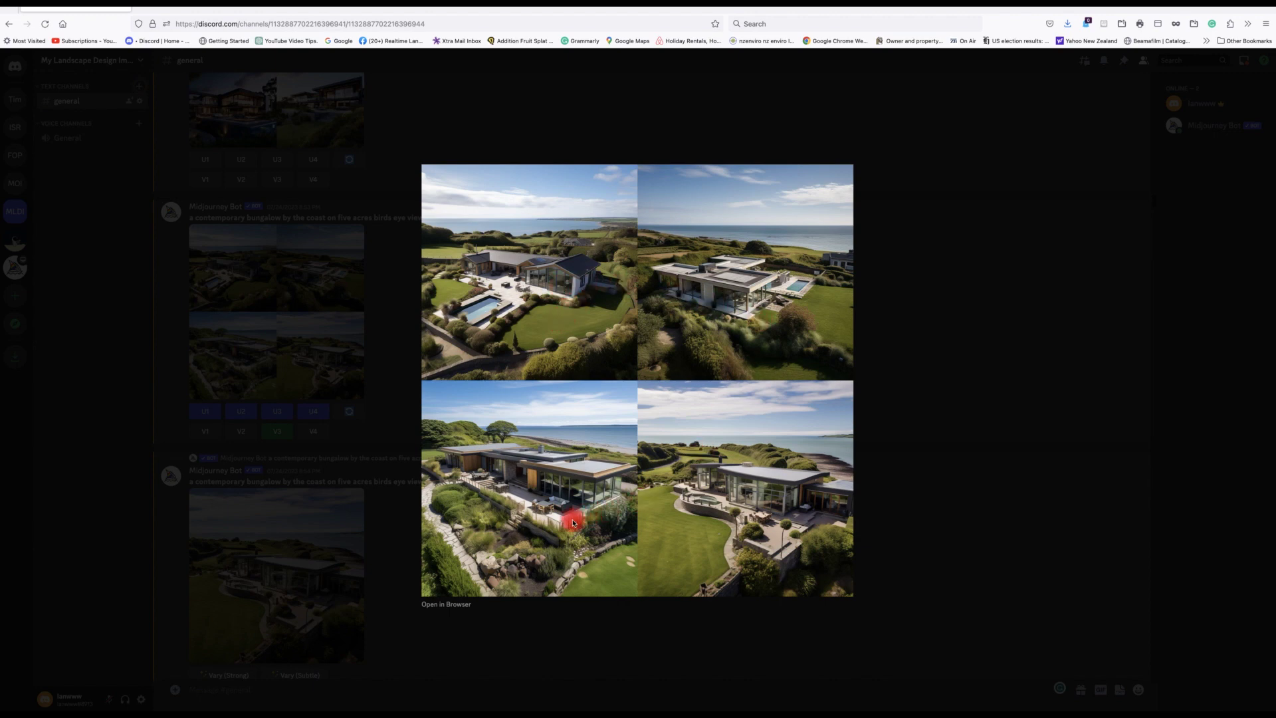
pyautogui.click(349, 384)
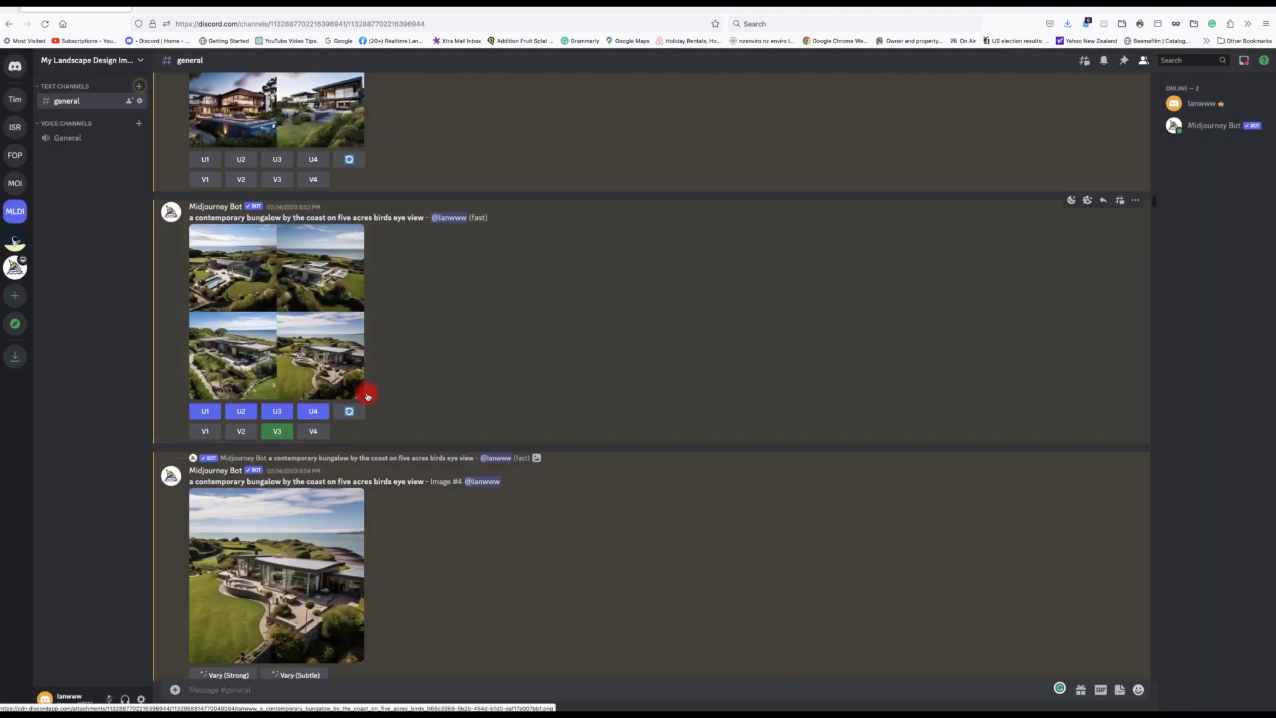
pyautogui.scroll(-3, 513, 521)
pyautogui.click(311, 399)
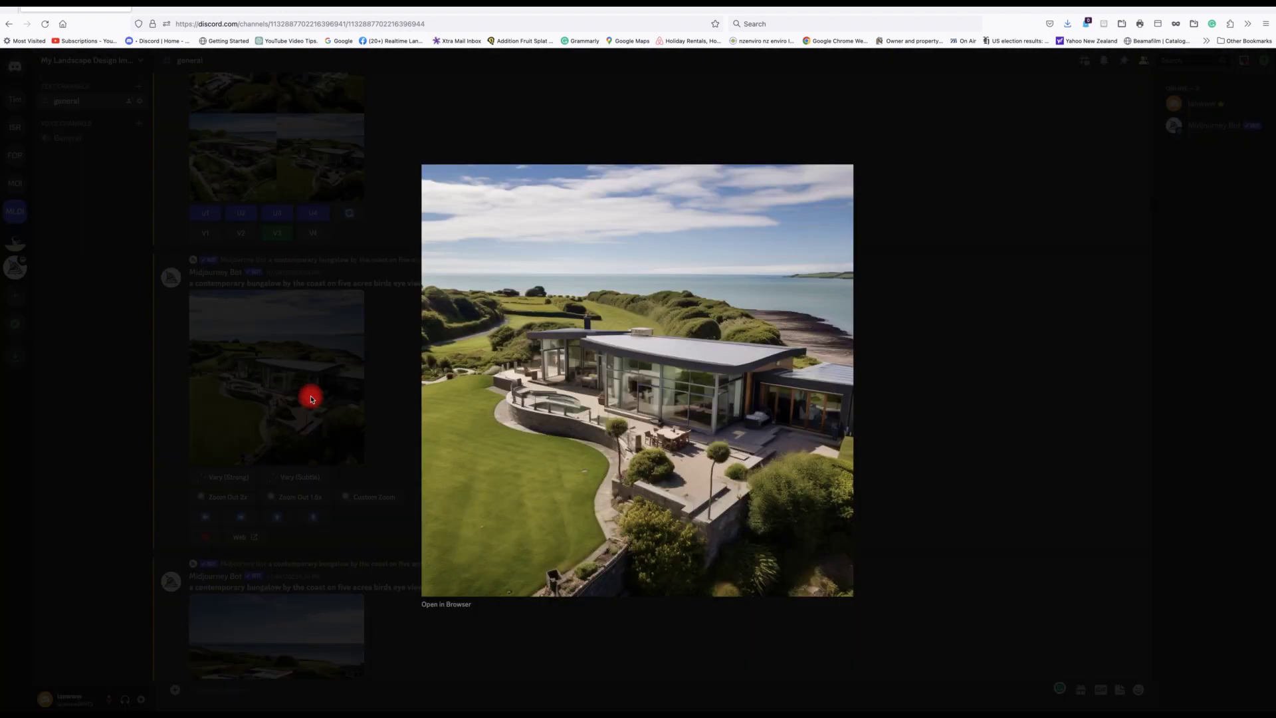
pyautogui.click(396, 408)
# Enlarge the 'add pergola, fire feature and spa pool' Image #2 upscale, then close it.
pyautogui.scroll(-5, 545, 512)
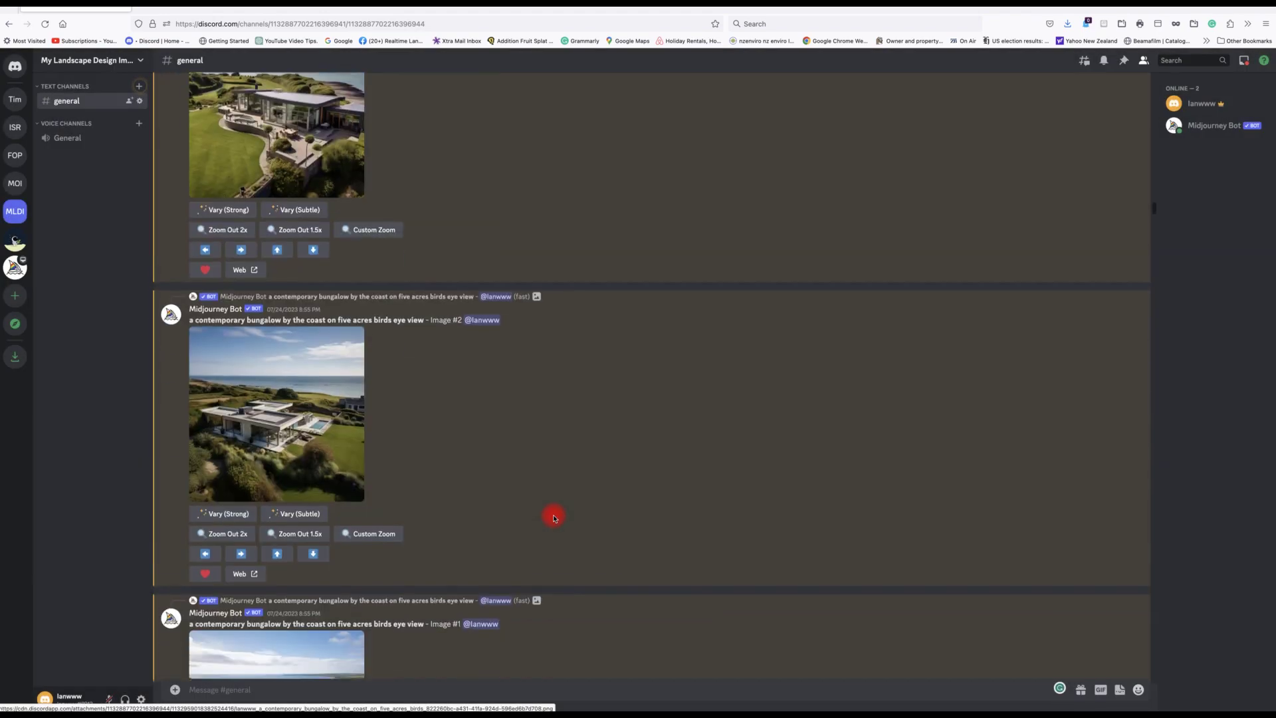
pyautogui.scroll(-3, 554, 518)
pyautogui.scroll(-4, 554, 517)
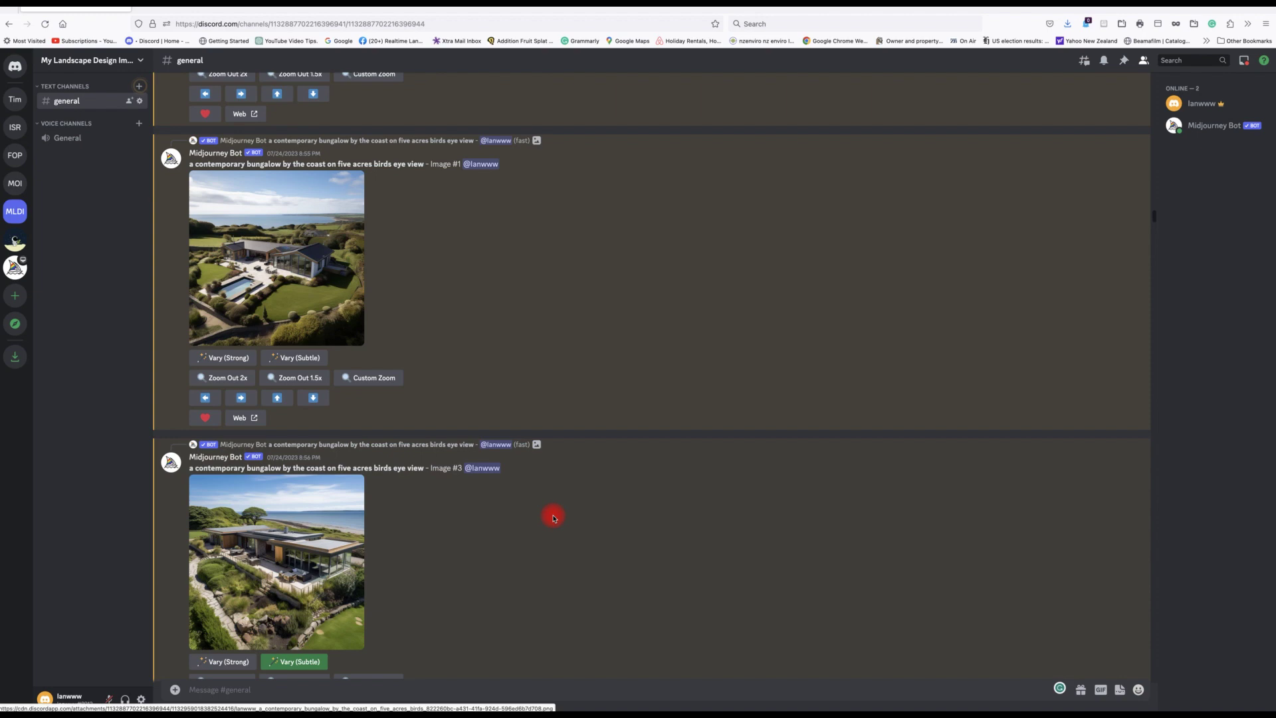
pyautogui.scroll(-6, 554, 517)
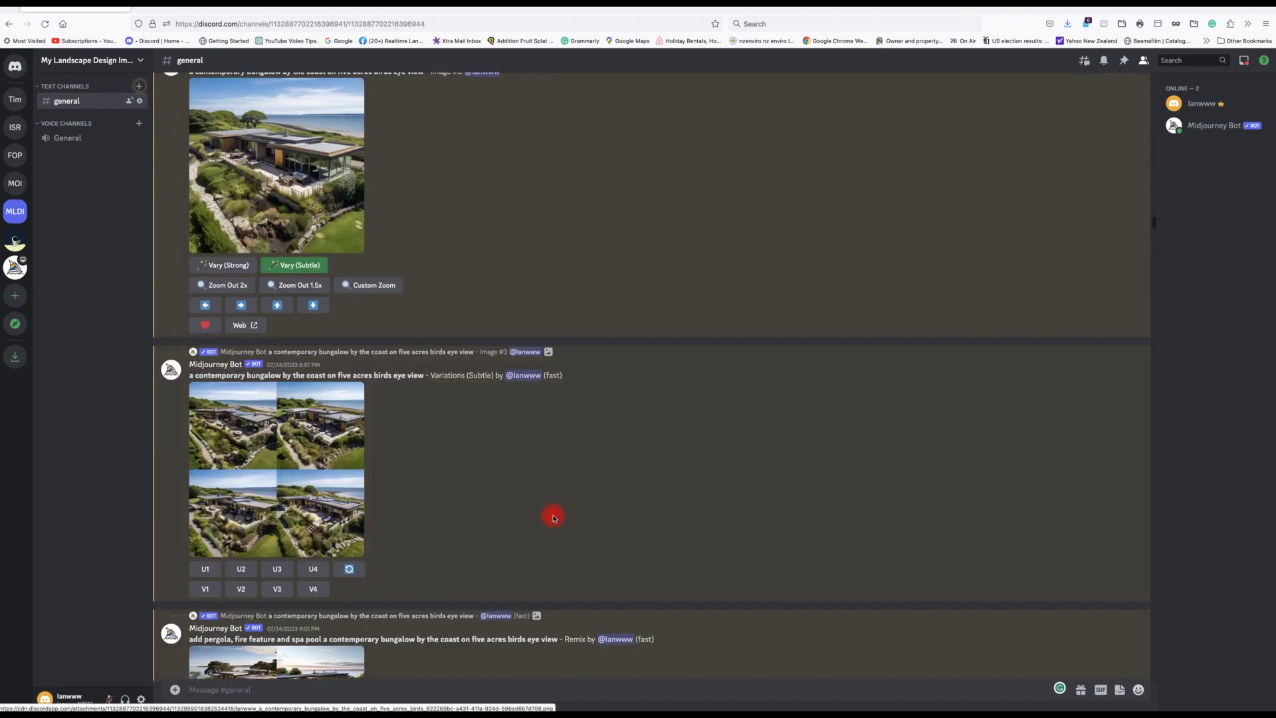
pyautogui.scroll(-2, 554, 518)
pyautogui.scroll(-2, 554, 518)
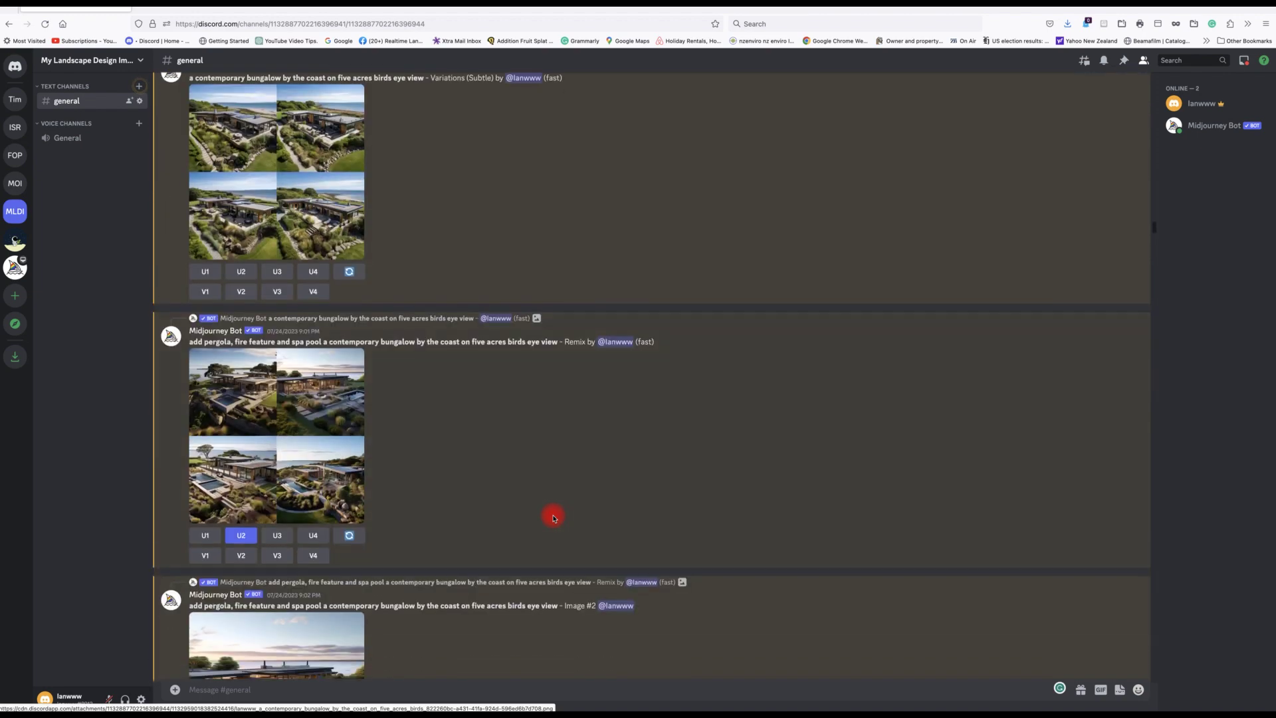
pyautogui.scroll(-3, 554, 517)
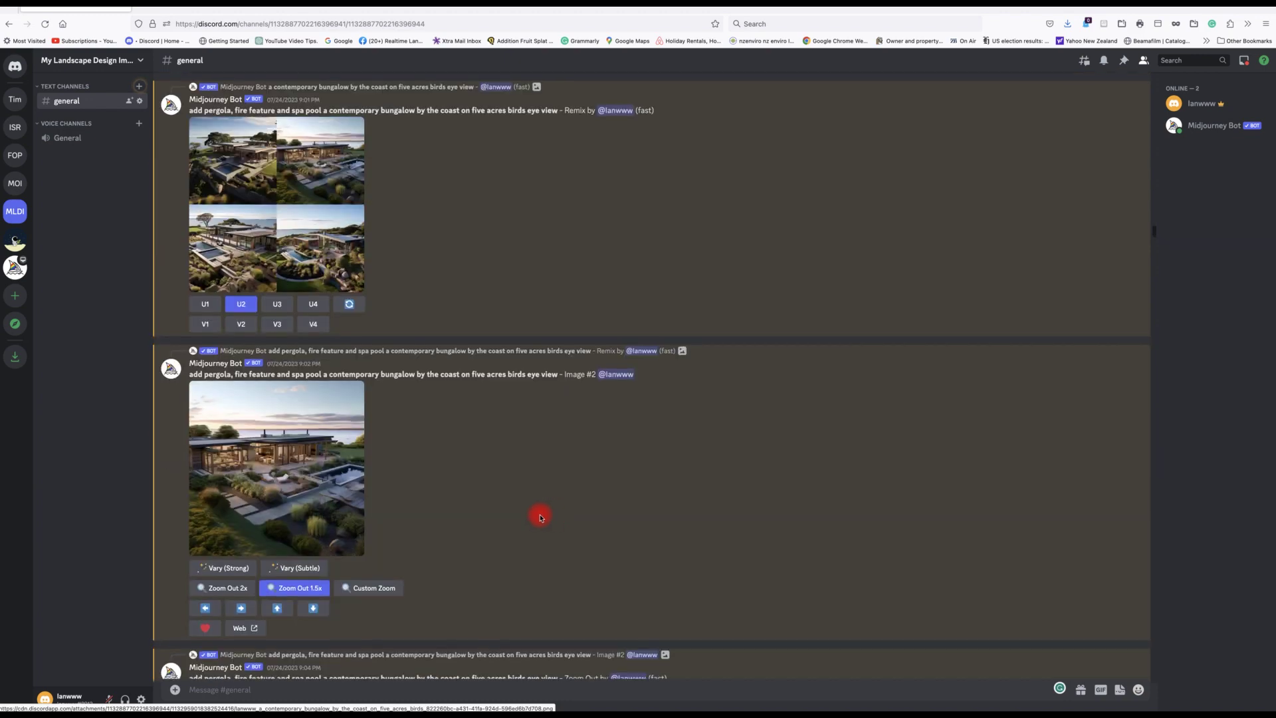
pyautogui.click(272, 474)
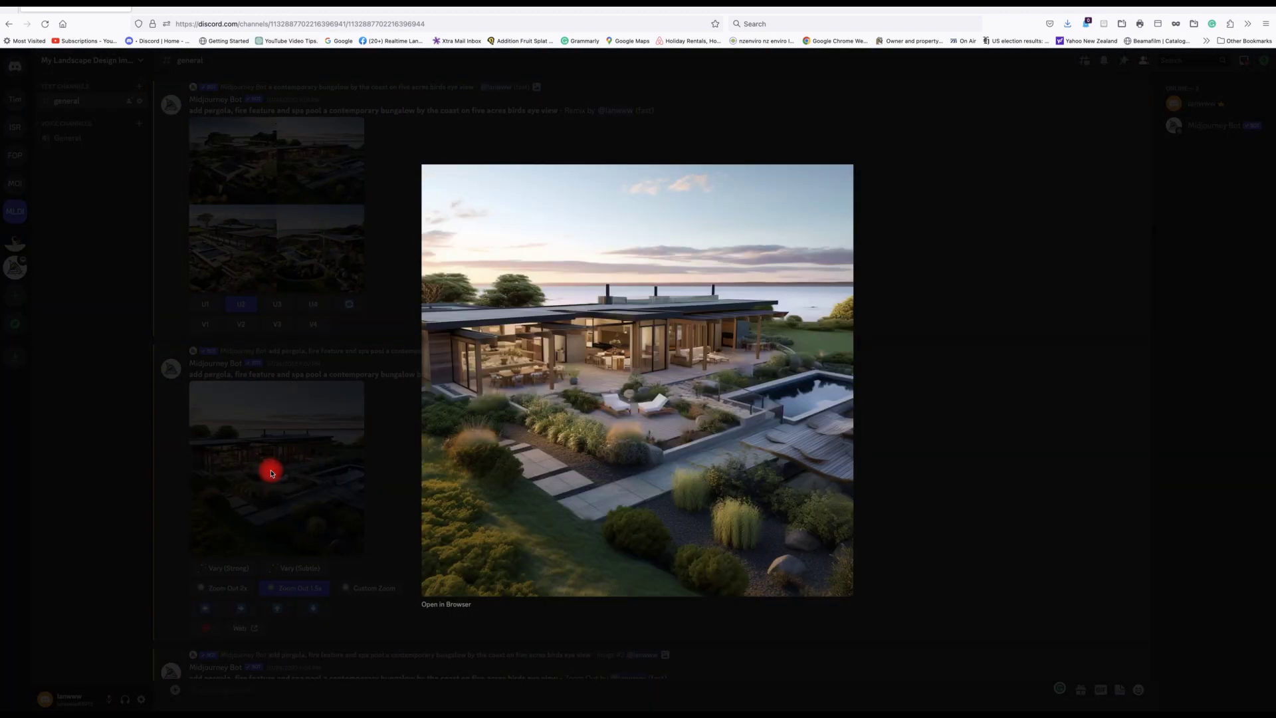
pyautogui.click(391, 486)
pyautogui.scroll(-4, 416, 486)
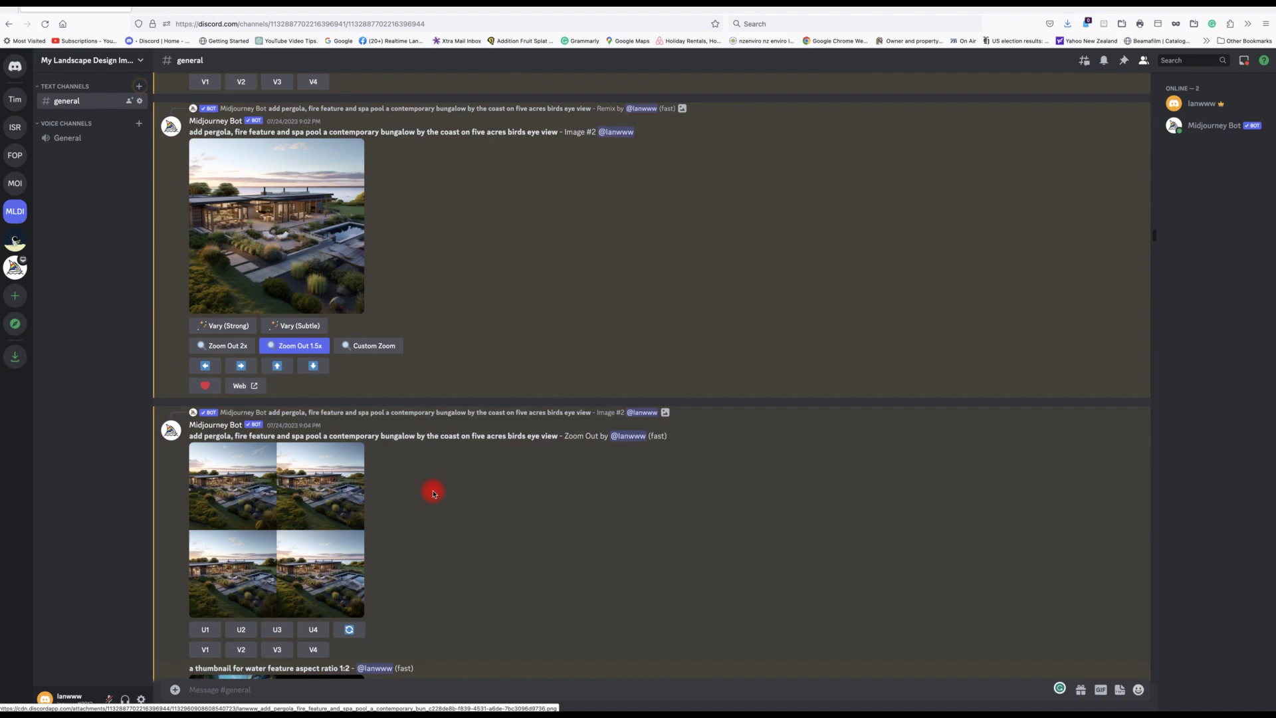
# Scroll past the fountain, Villa garden and infinity pool results to the black-and-white sketch grid.
pyautogui.scroll(-3, 438, 518)
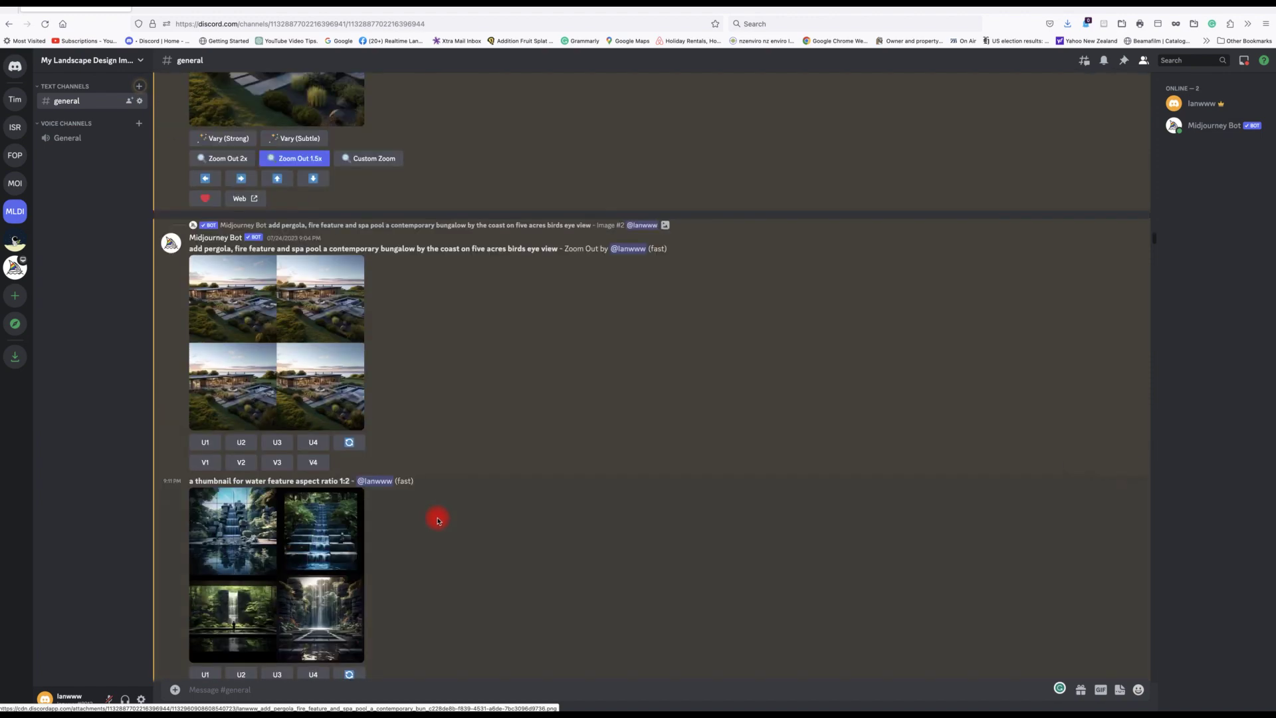
pyautogui.scroll(-6, 438, 519)
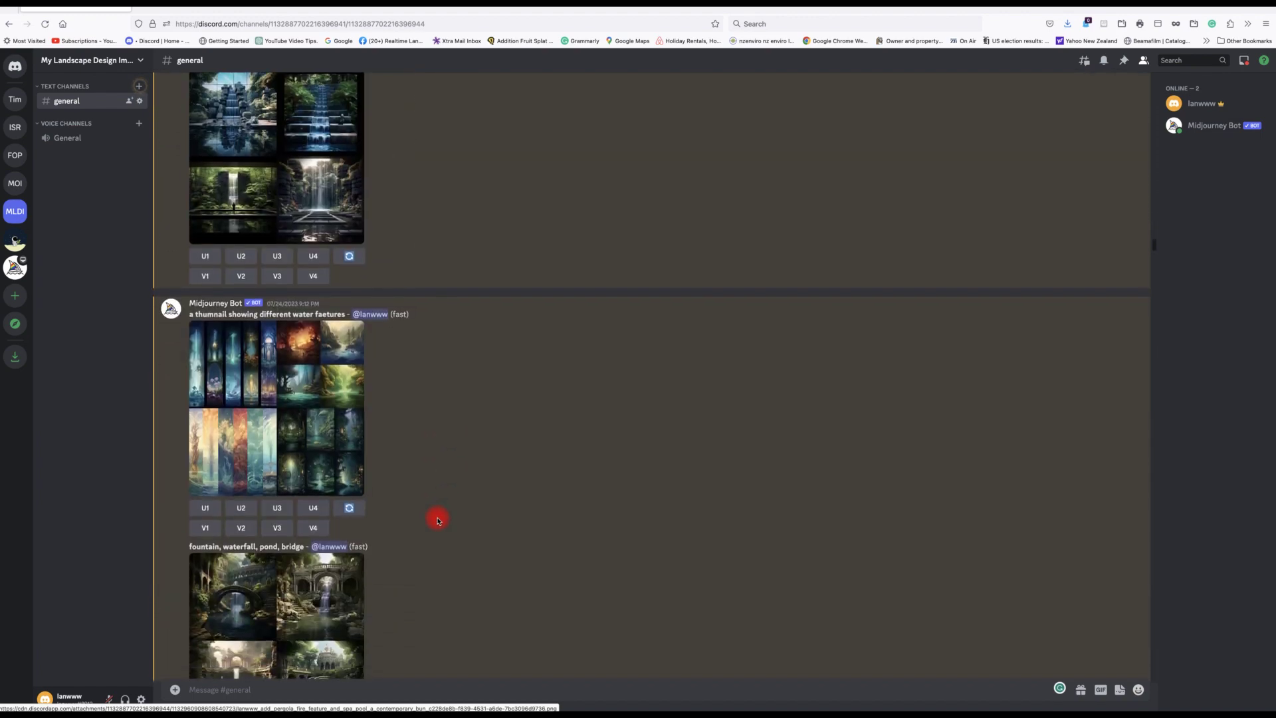
pyautogui.scroll(-7, 438, 520)
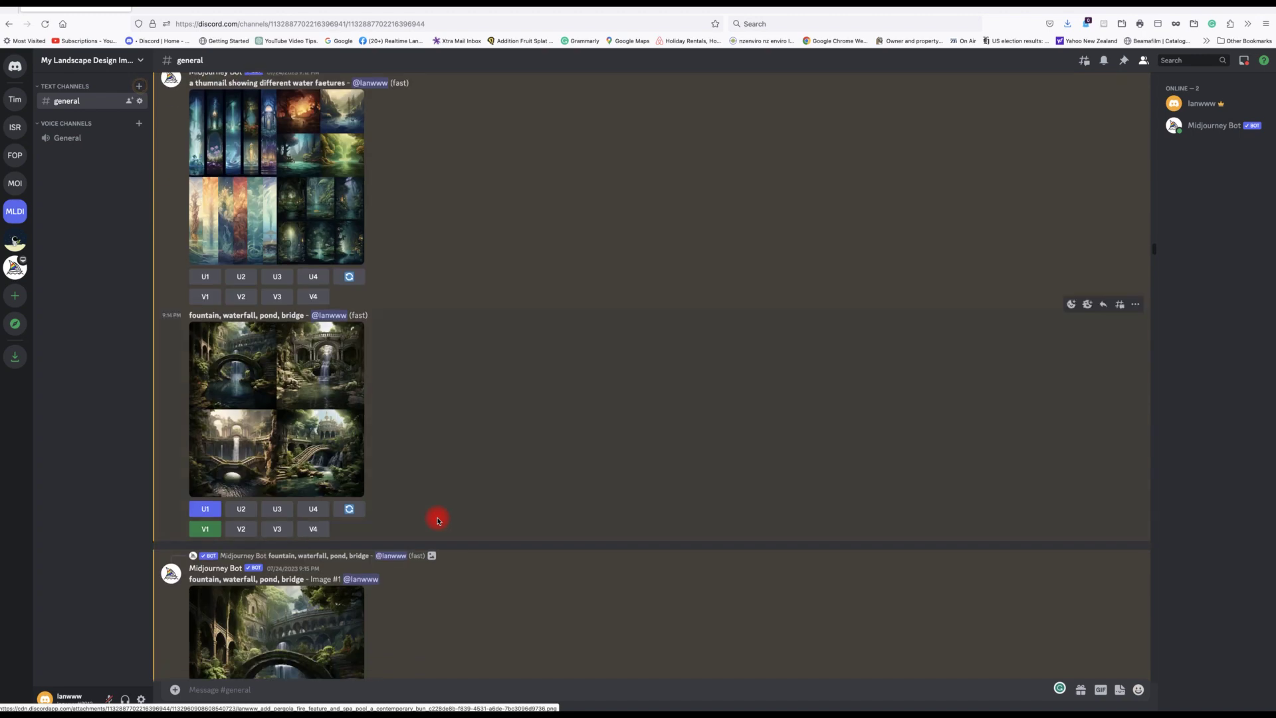
pyautogui.scroll(-8, 438, 520)
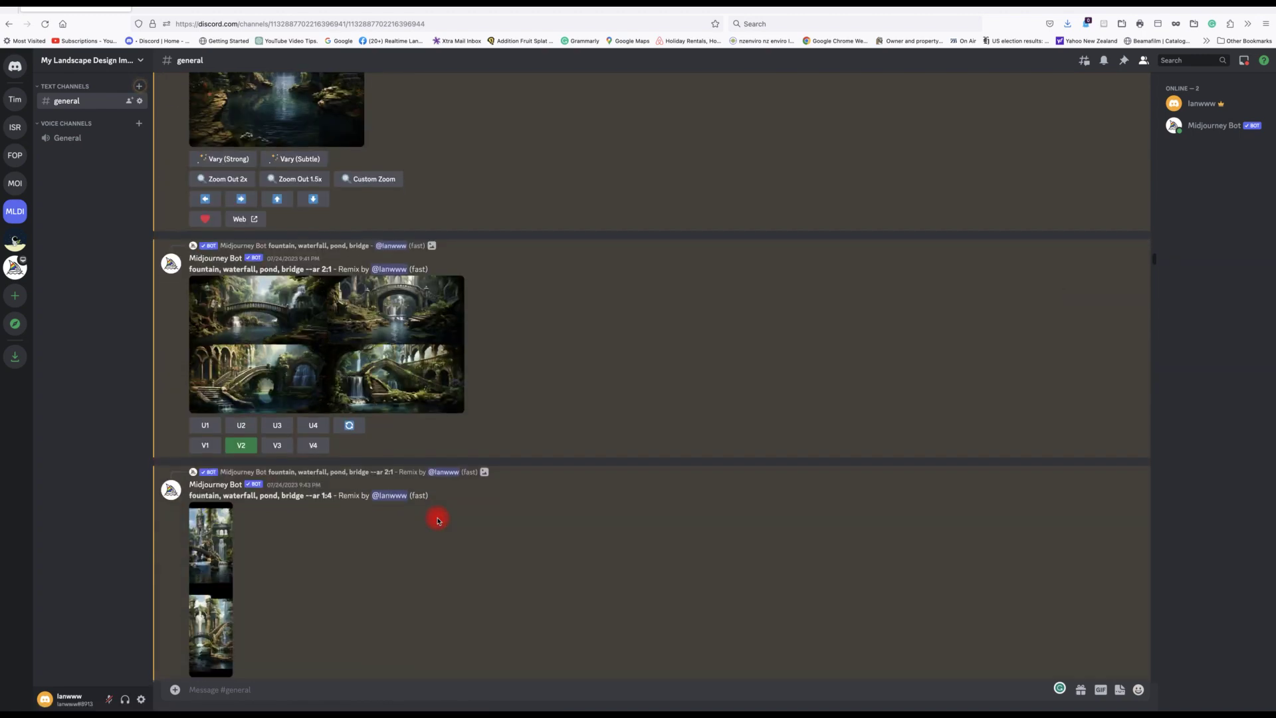
pyautogui.scroll(-3, 438, 520)
pyautogui.scroll(-3, 438, 520)
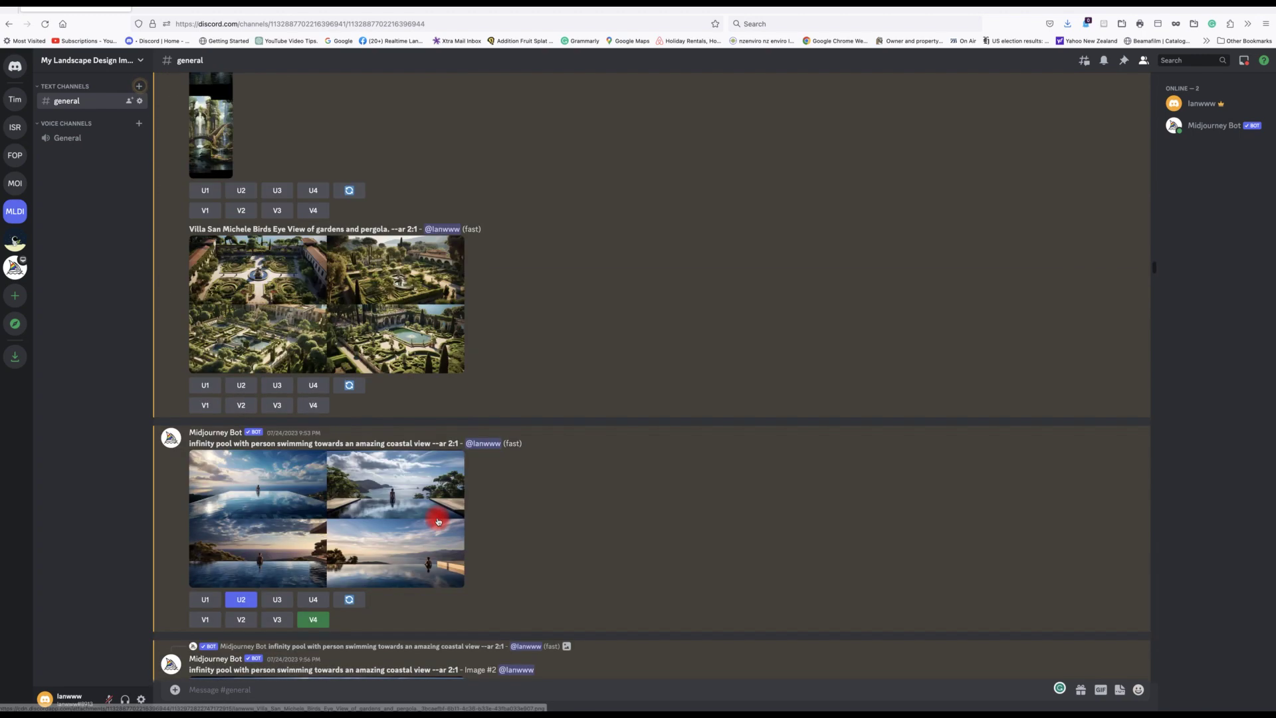
pyautogui.scroll(-3, 438, 519)
pyautogui.scroll(-2, 446, 532)
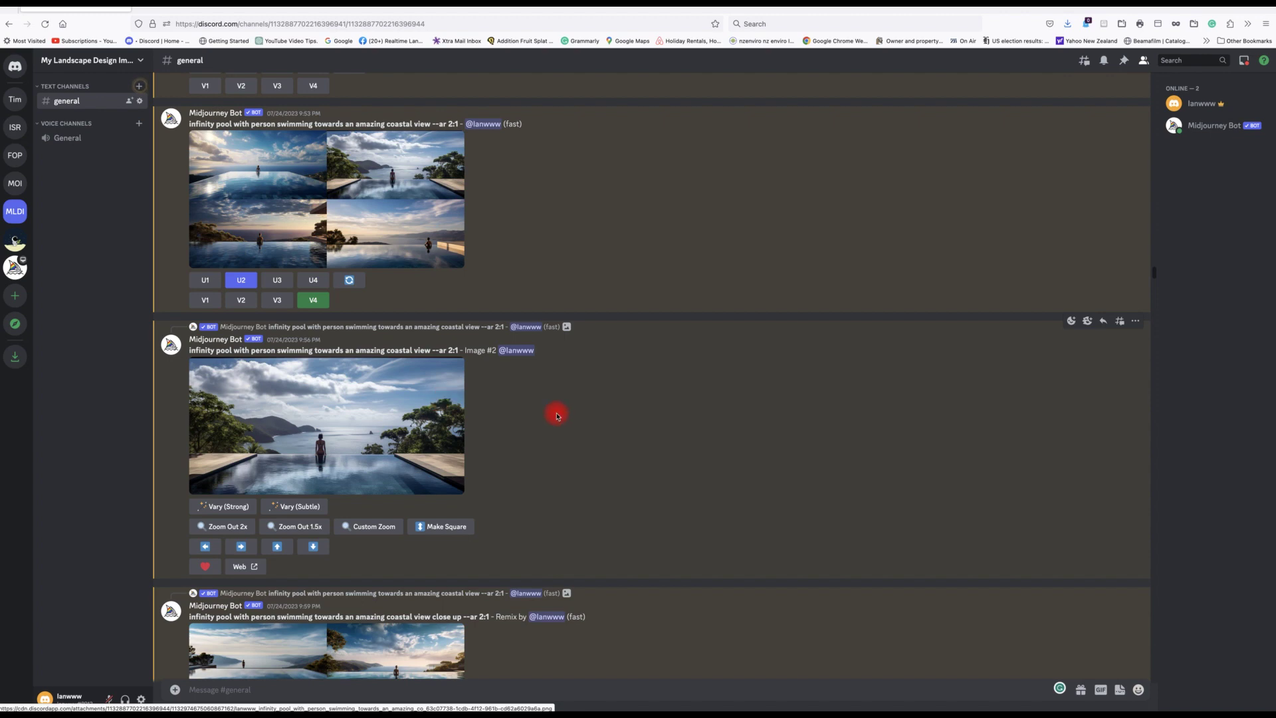
pyautogui.scroll(-3, 570, 454)
pyautogui.scroll(-10, 570, 455)
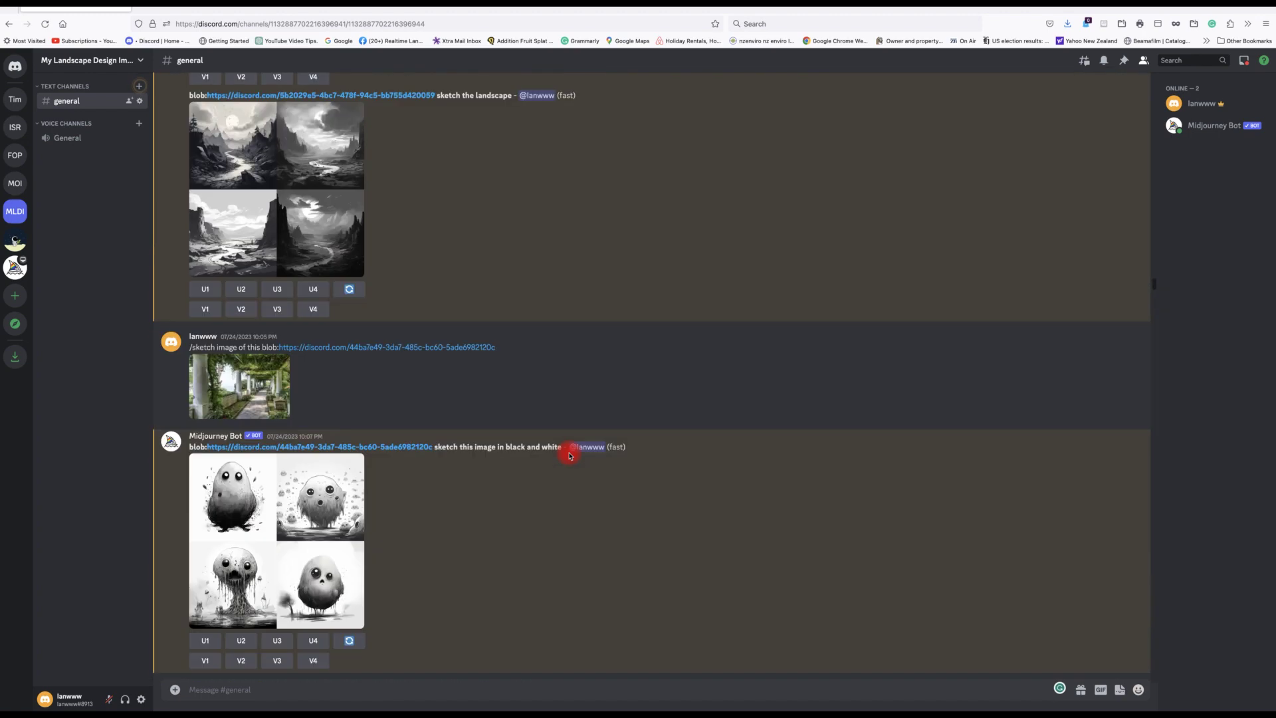
pyautogui.scroll(1, 393, 436)
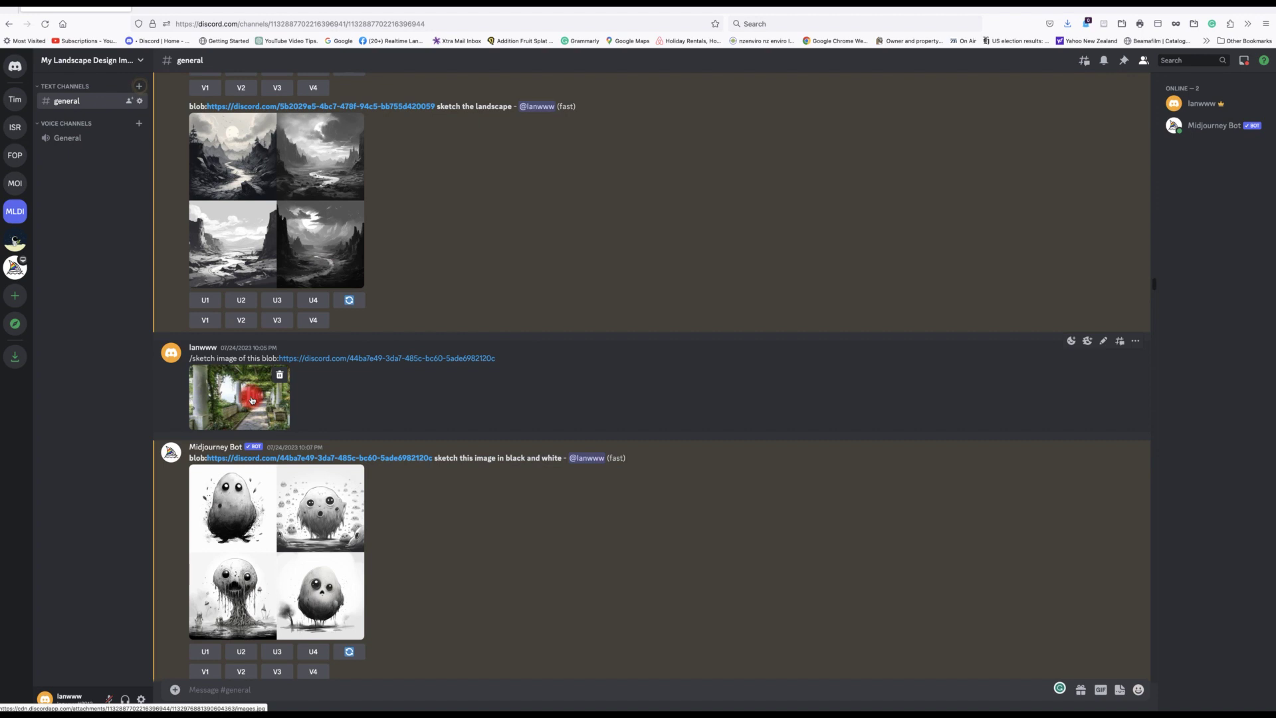
pyautogui.click(252, 399)
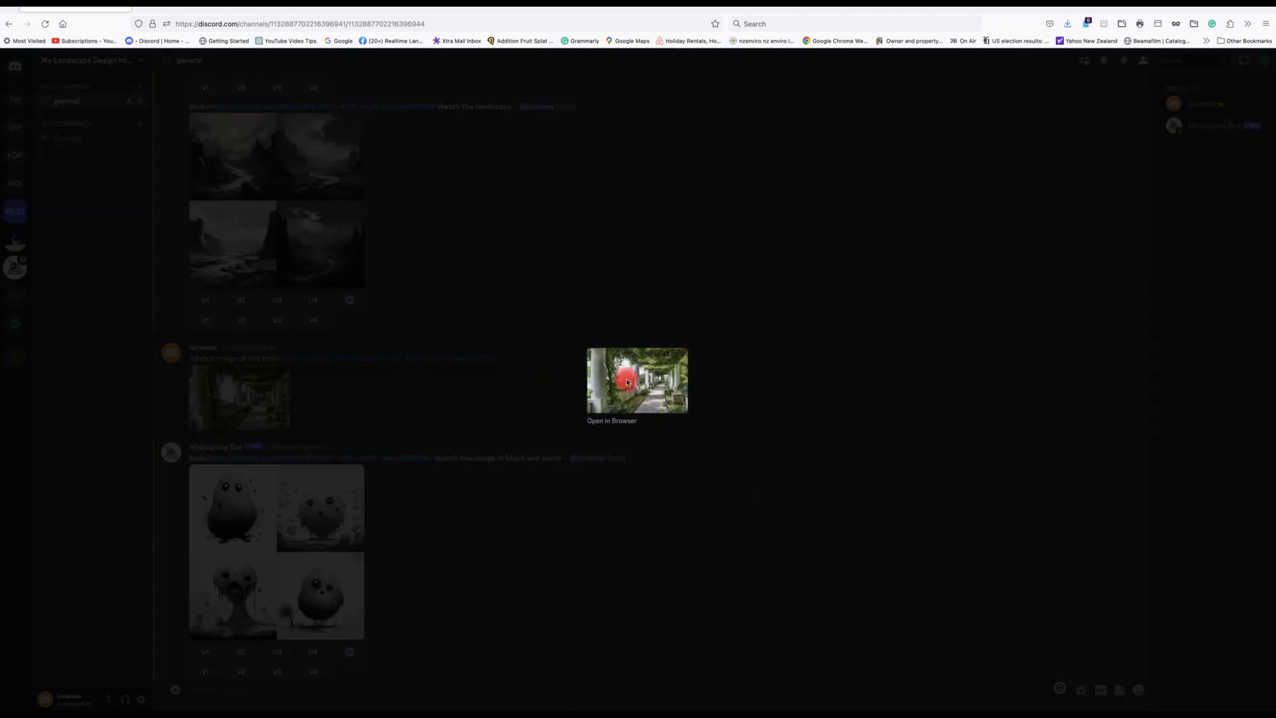
pyautogui.rightClick(627, 382)
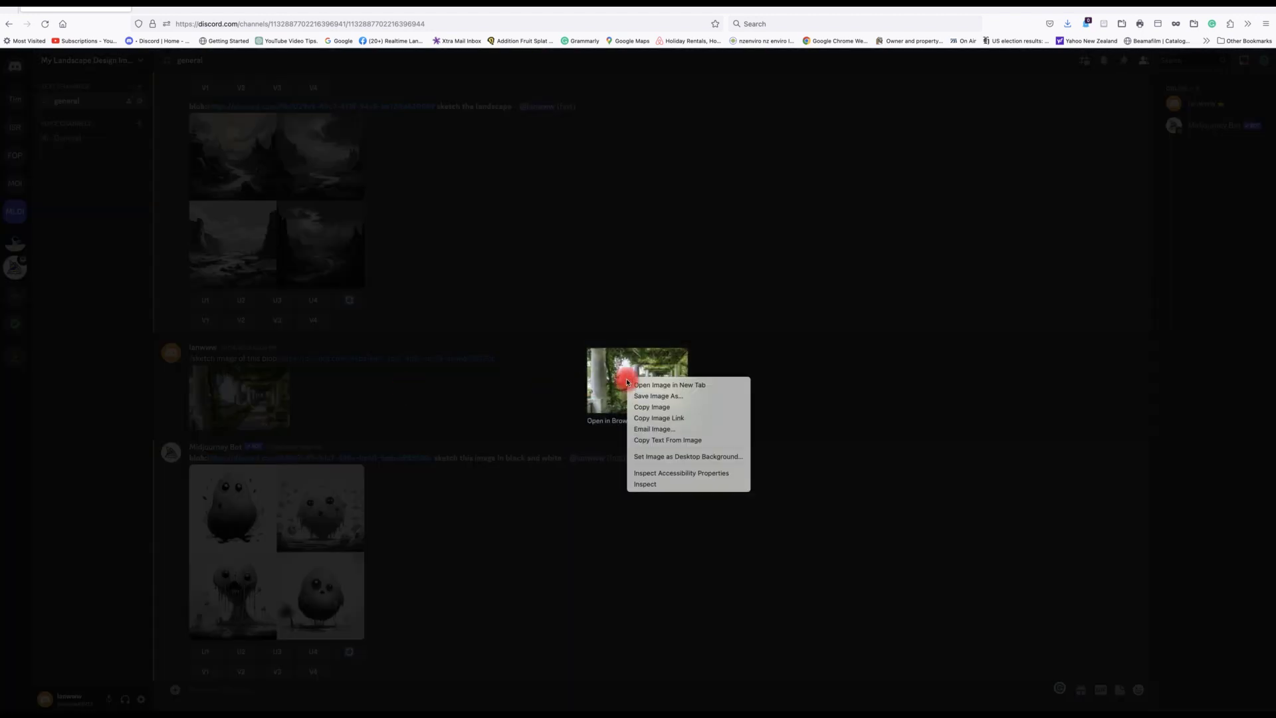
pyautogui.click(674, 424)
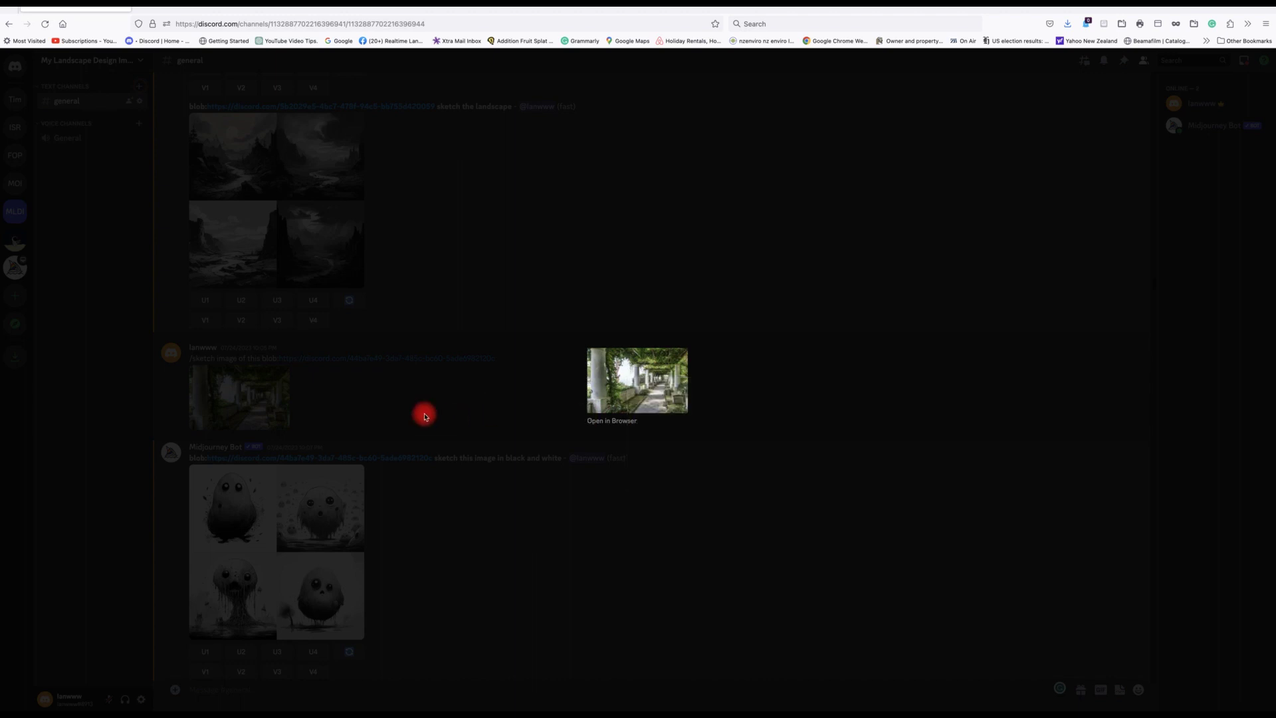
pyautogui.click(392, 410)
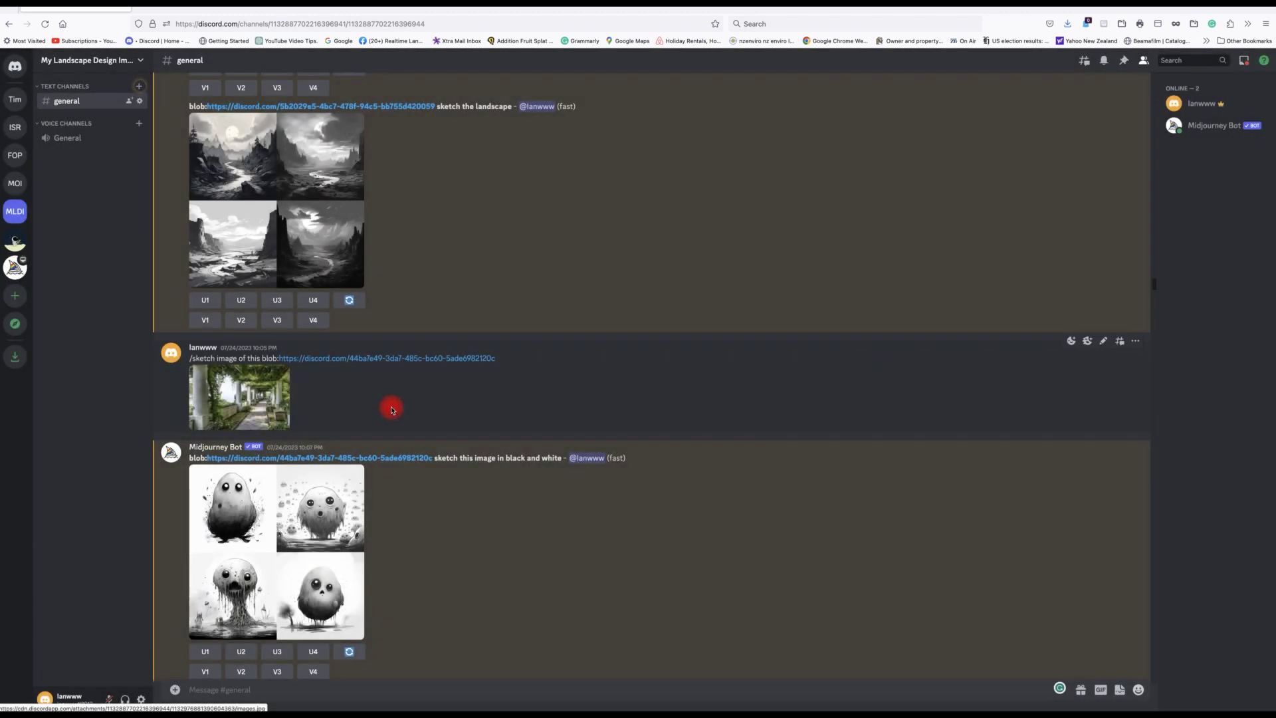
# Scroll down the channel to the pergola Remix results.
pyautogui.scroll(-5, 407, 430)
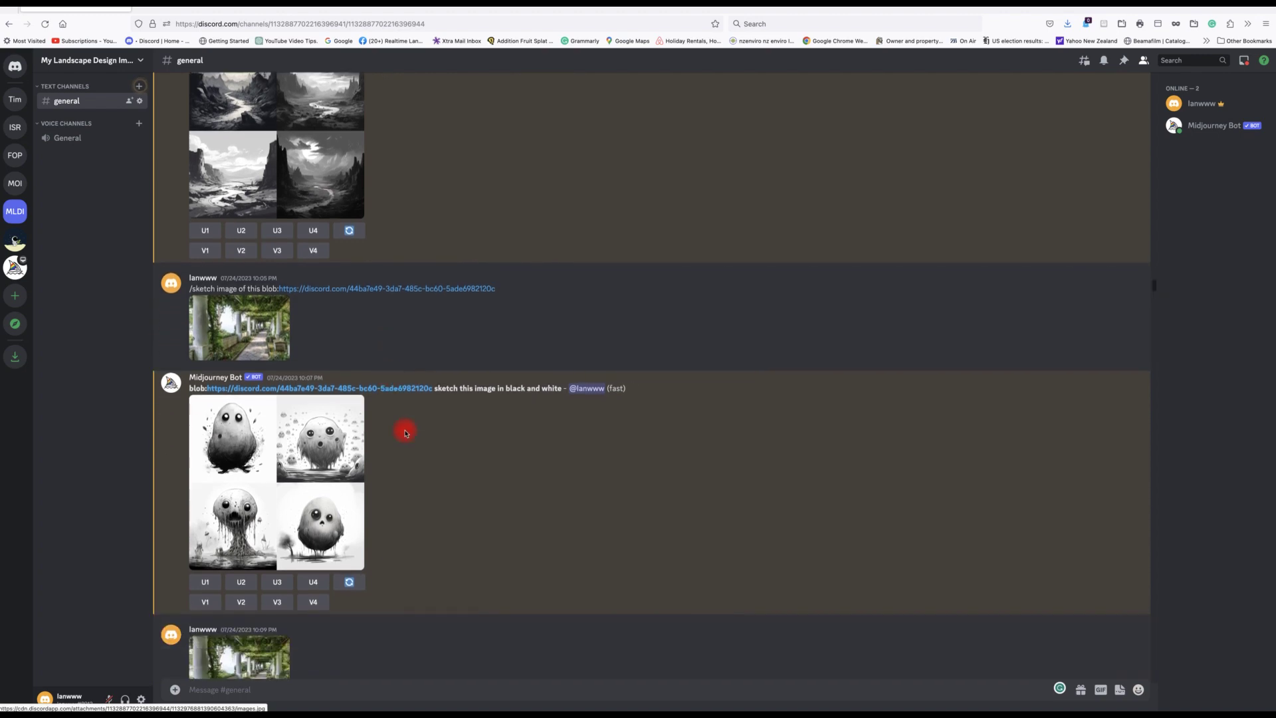
pyautogui.scroll(-4, 439, 472)
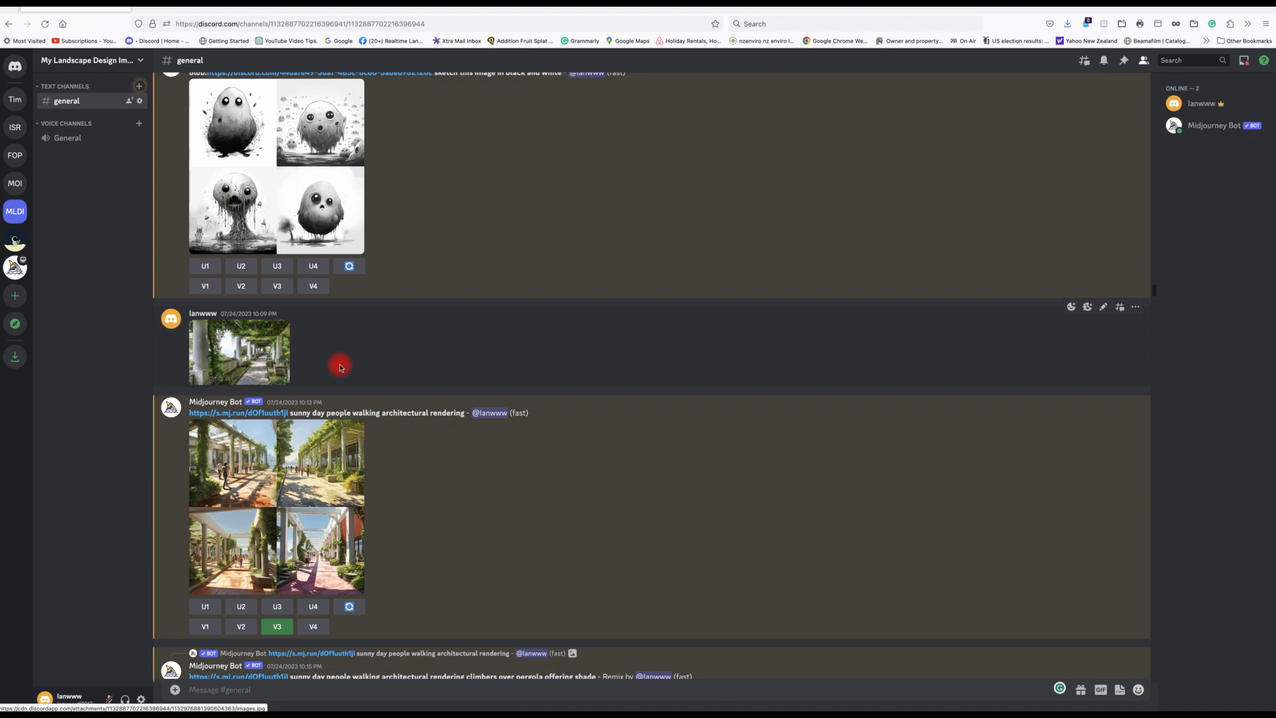
pyautogui.scroll(-3, 340, 368)
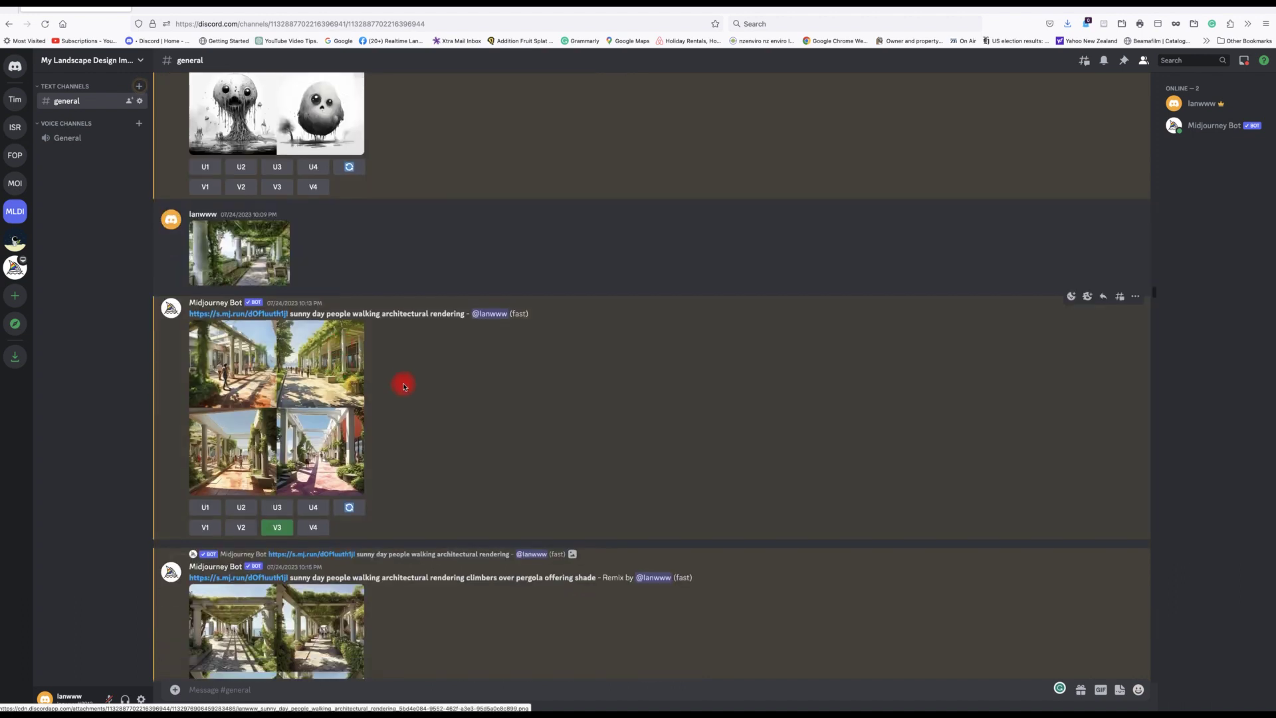
pyautogui.scroll(-2, 413, 397)
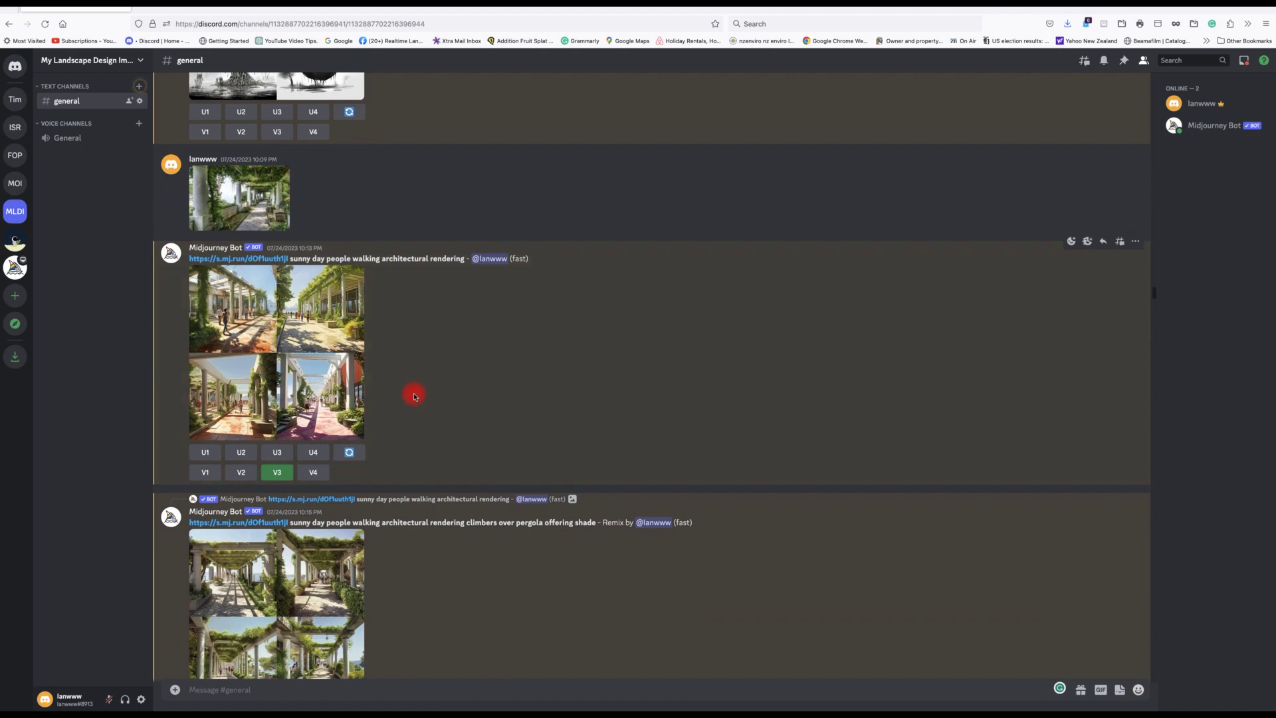
pyautogui.scroll(-1, 414, 396)
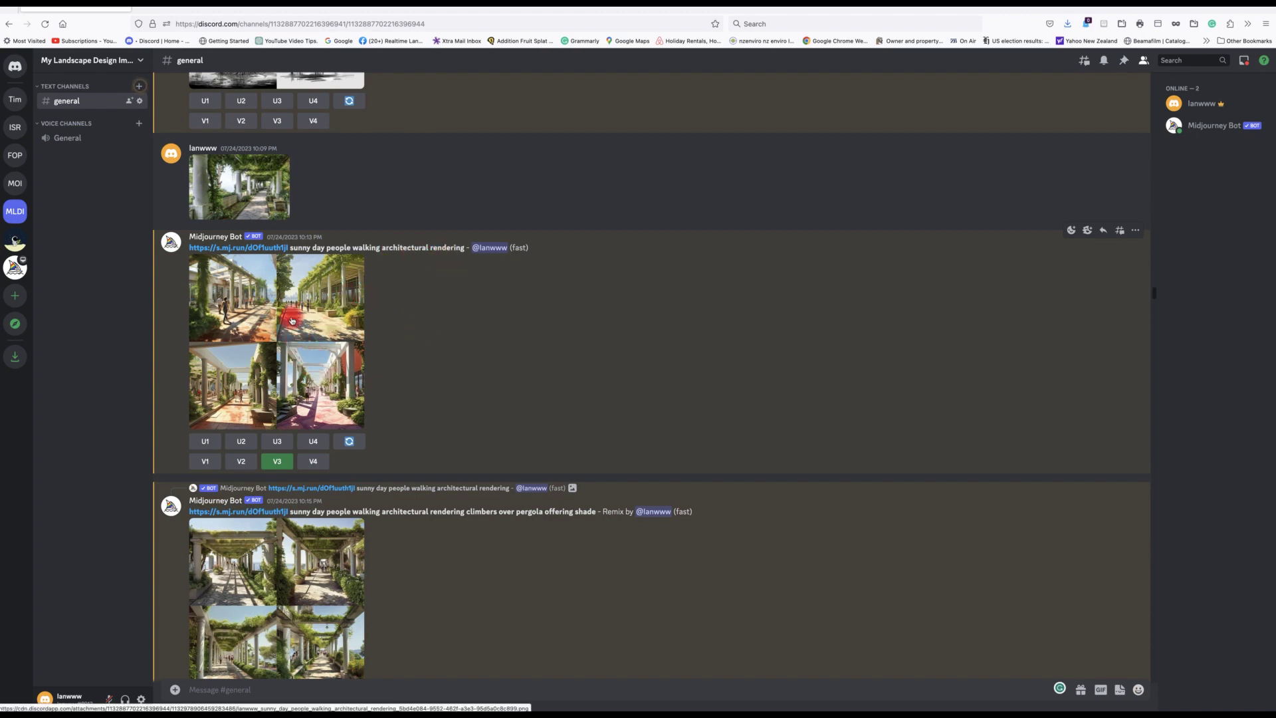
pyautogui.scroll(-2, 426, 390)
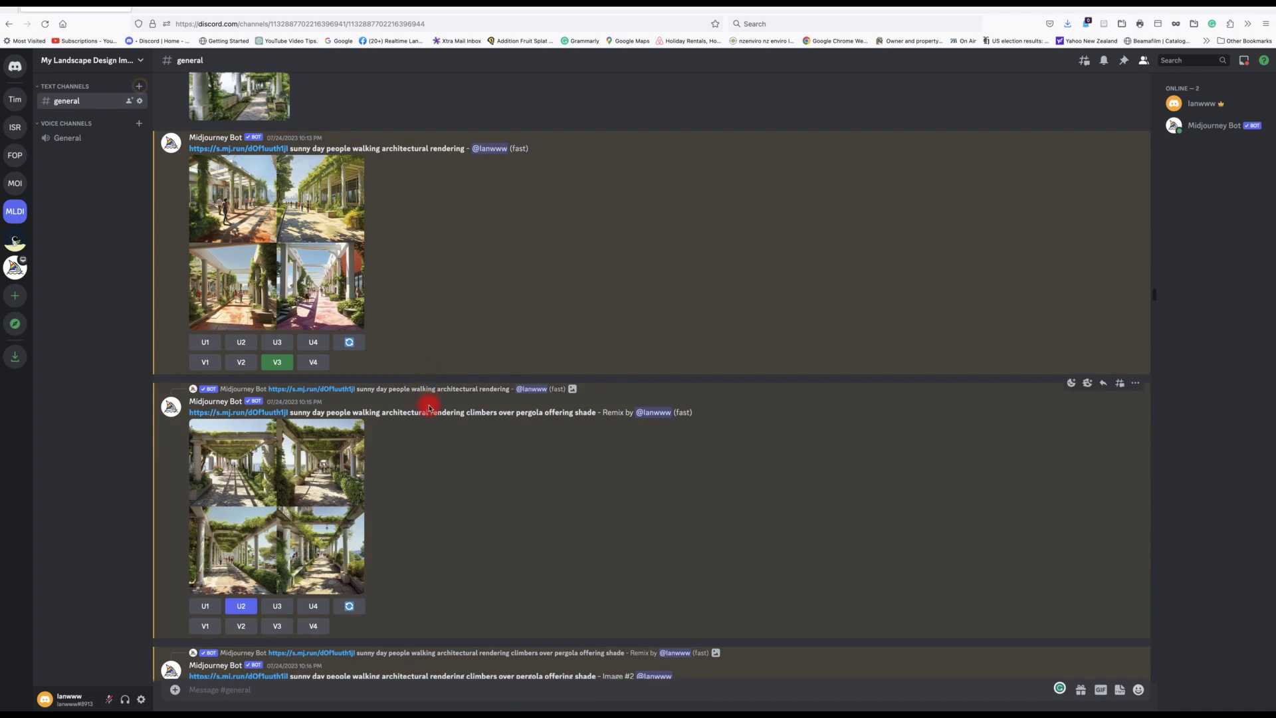
pyautogui.scroll(-1, 429, 406)
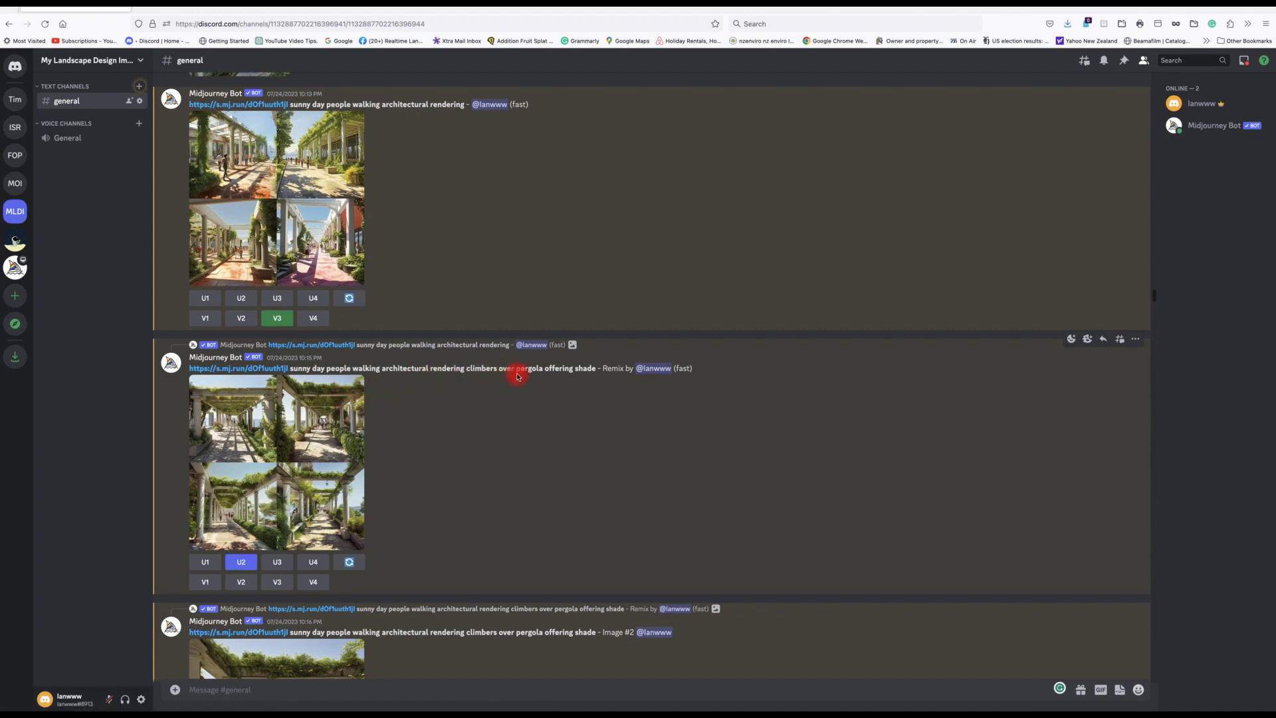
pyautogui.scroll(-3, 461, 454)
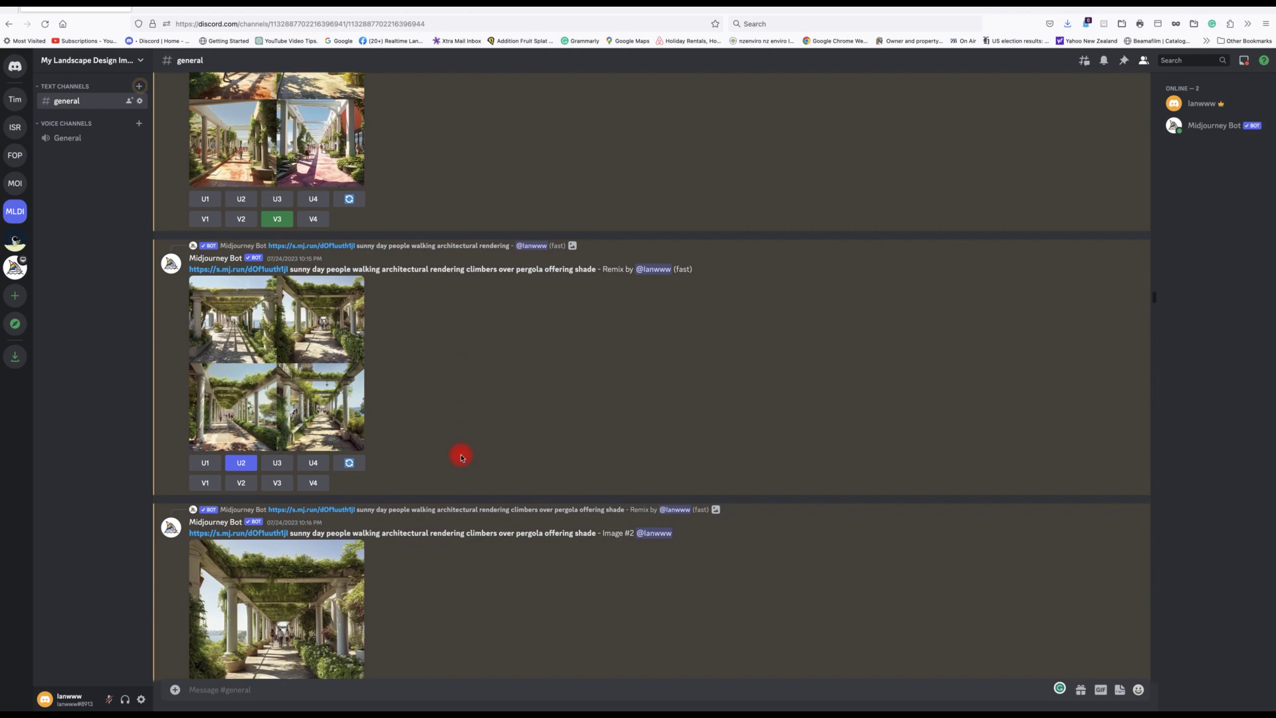
pyautogui.scroll(-1, 461, 456)
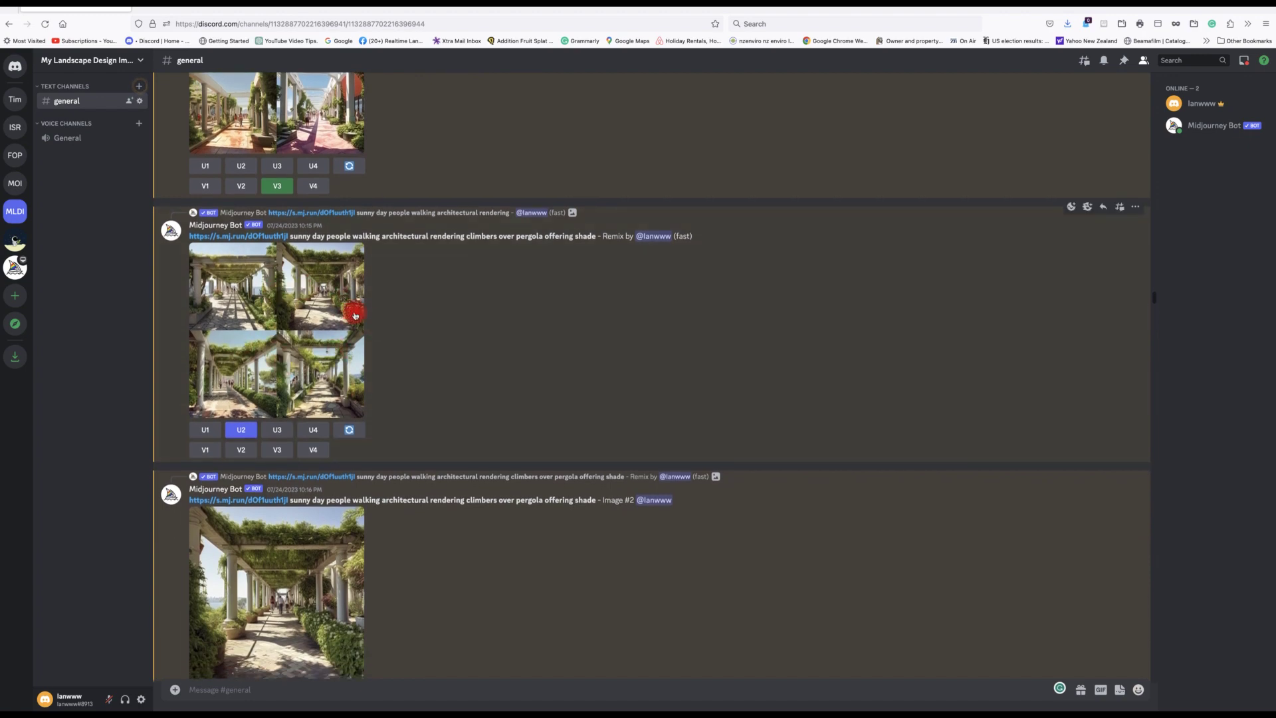
pyautogui.scroll(-5, 462, 498)
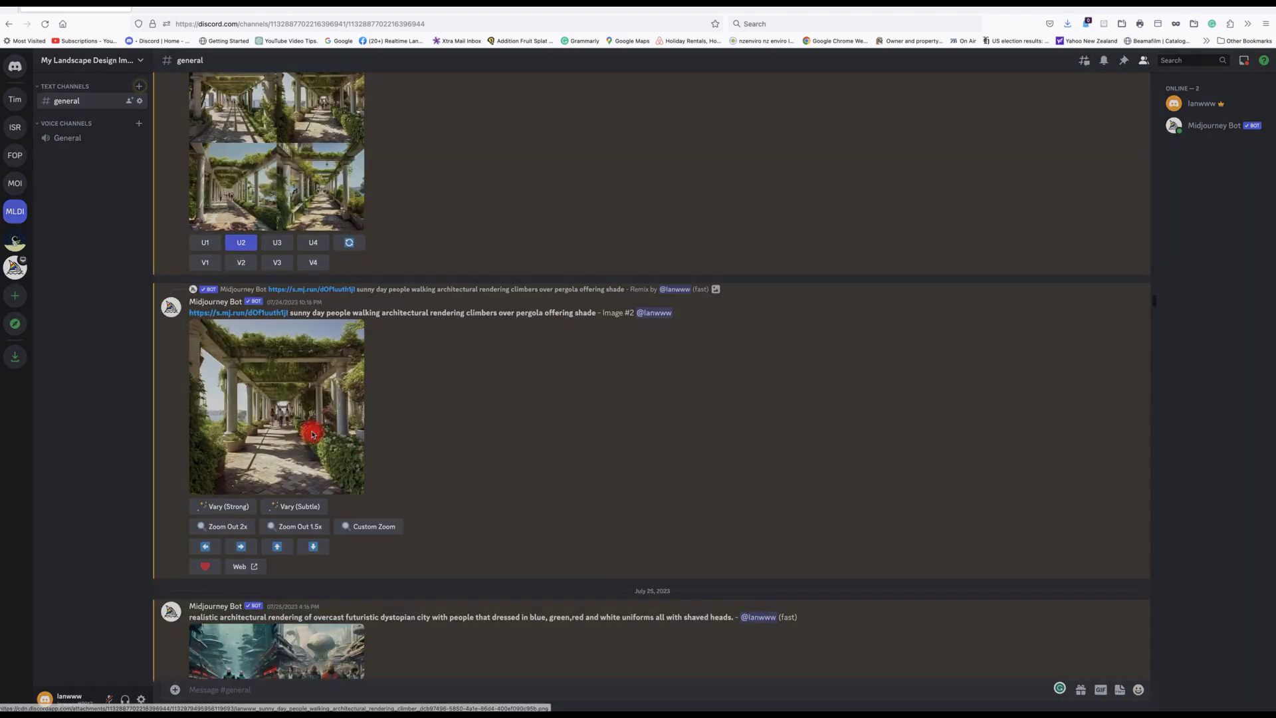
# View the upscaled 'climbers over pergola offering shade' Image #2 full size, then close it.
pyautogui.click(312, 434)
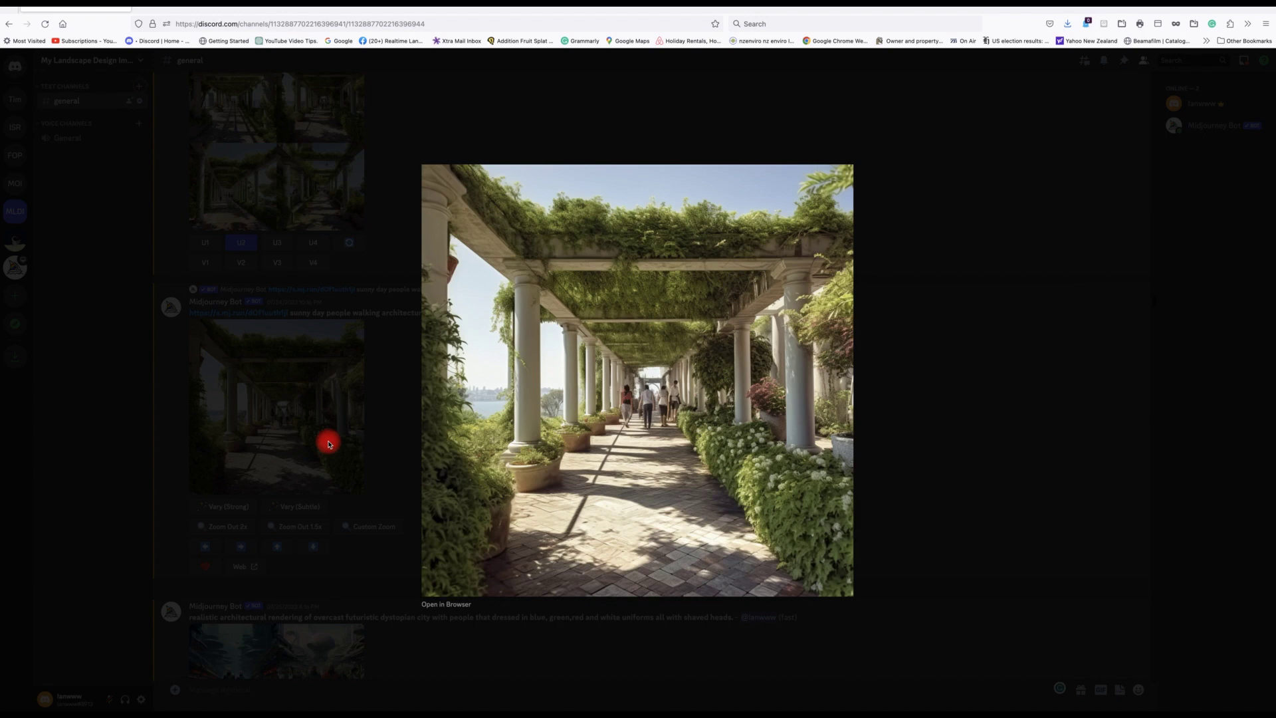
pyautogui.click(390, 447)
pyautogui.scroll(-3, 398, 450)
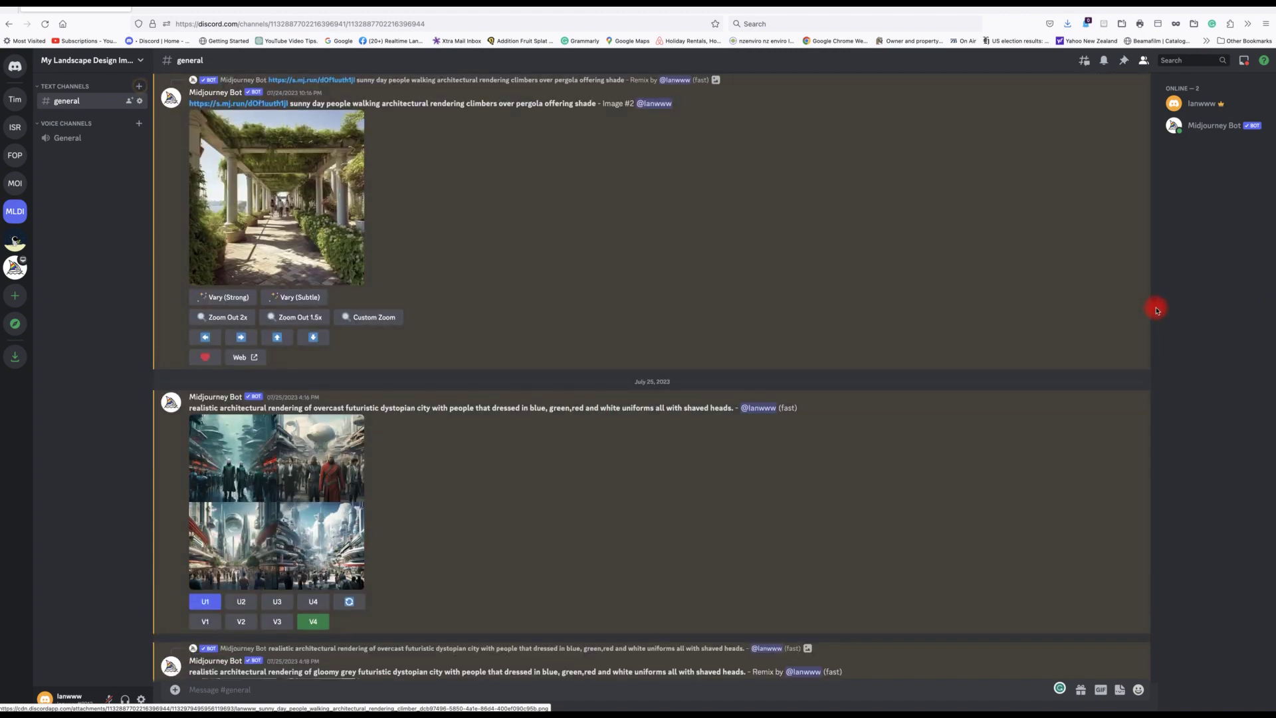
# Scroll past the dystopian city results to the July 26 garden photo and 'japanese style garden --iw 2 --ar 2:1' grid.
pyautogui.scroll(-6, 1154, 315)
pyautogui.scroll(-12, 1156, 317)
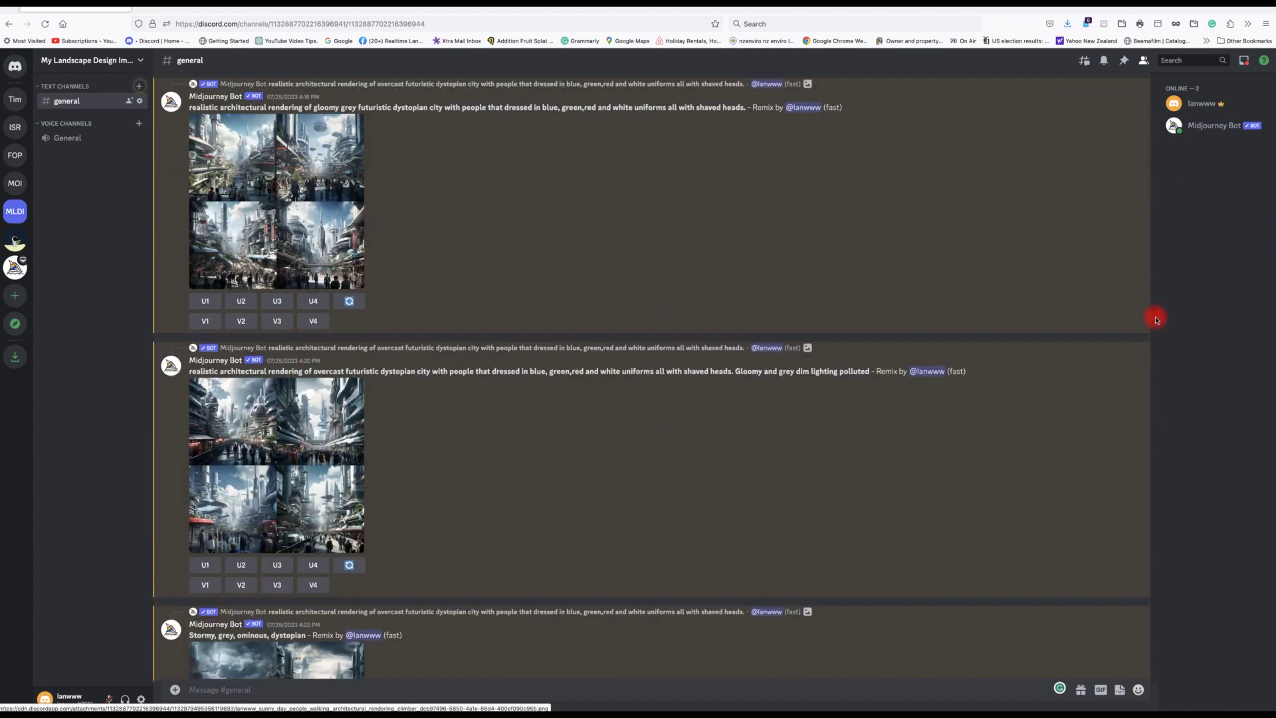
pyautogui.scroll(-15, 1156, 330)
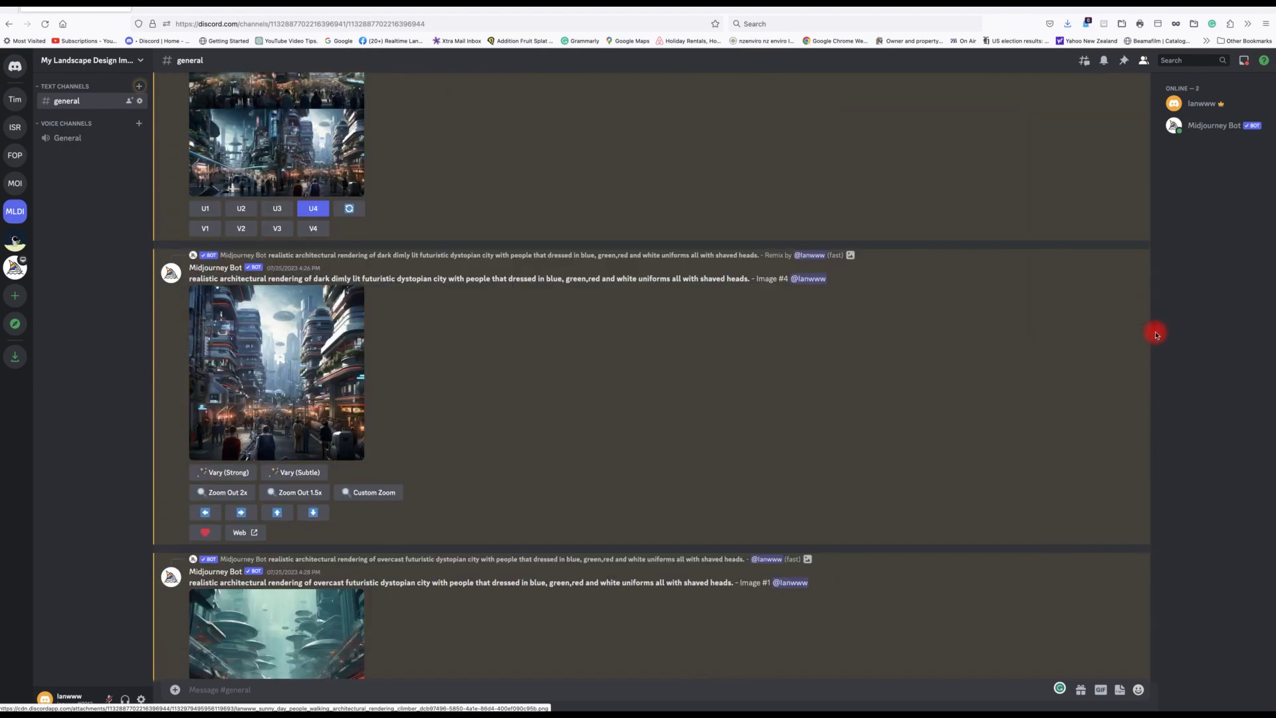
pyautogui.scroll(-15, 1156, 345)
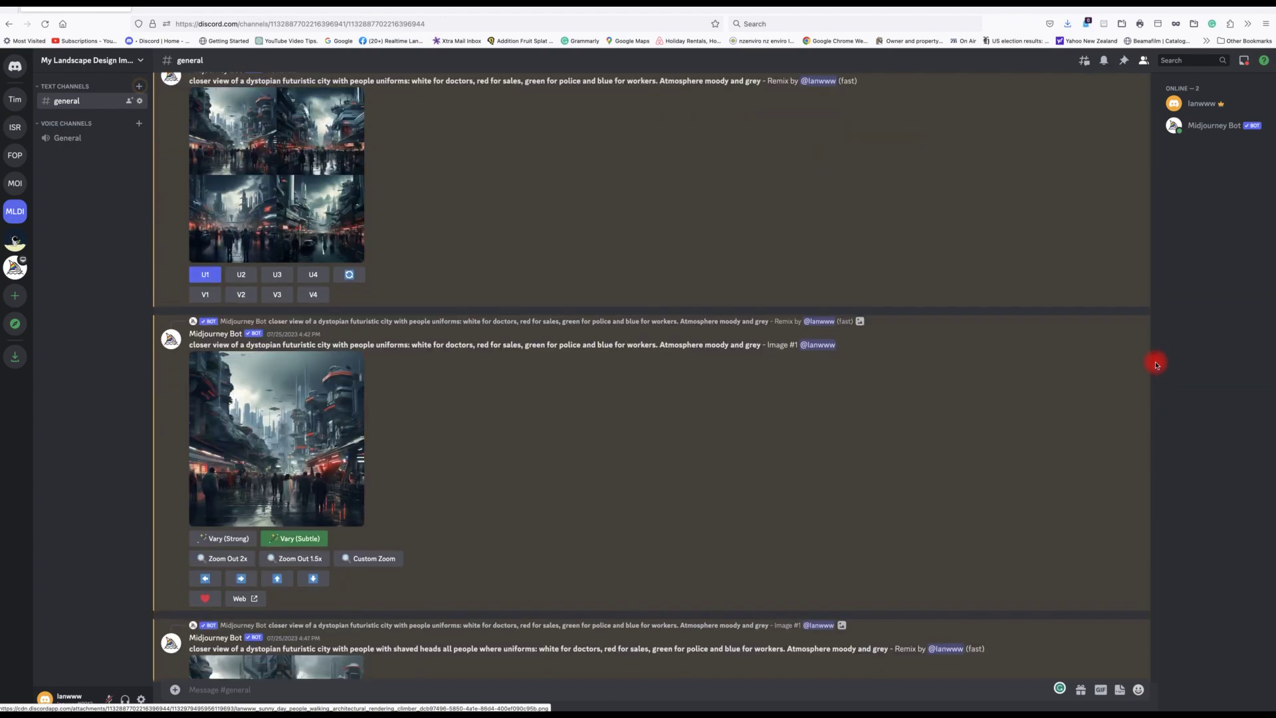
pyautogui.scroll(-15, 1161, 386)
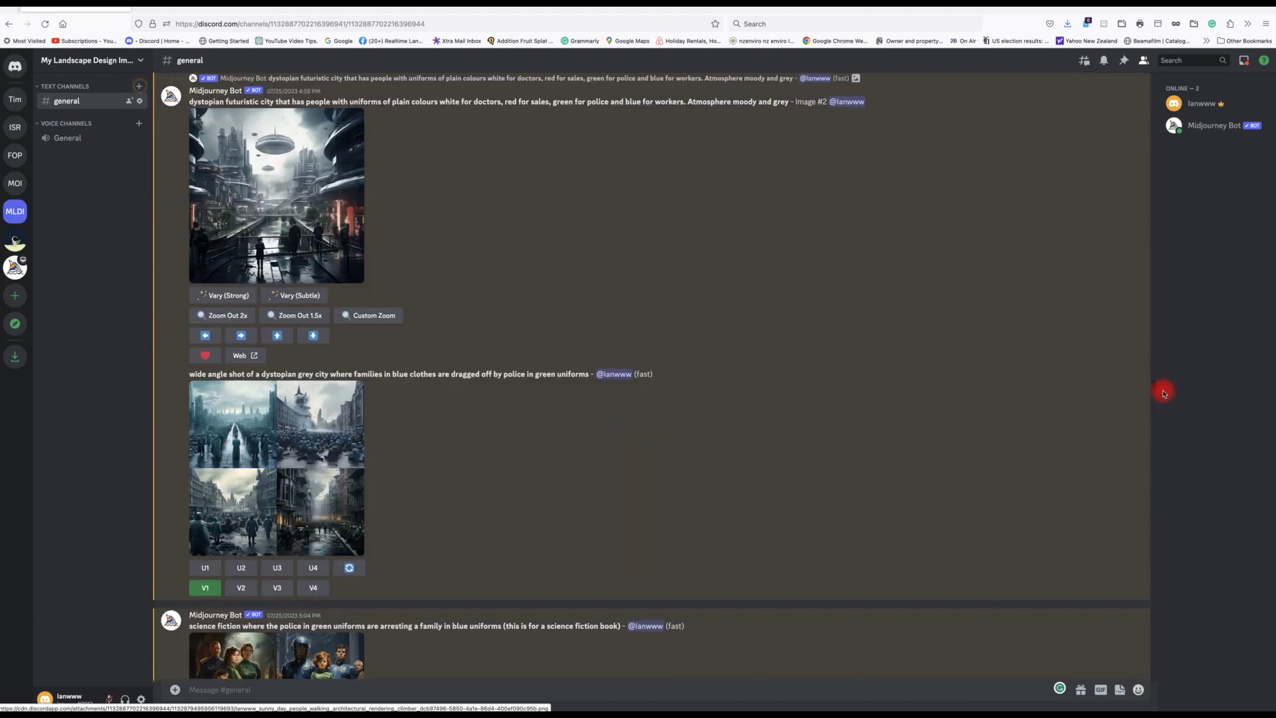
pyautogui.scroll(-15, 1171, 418)
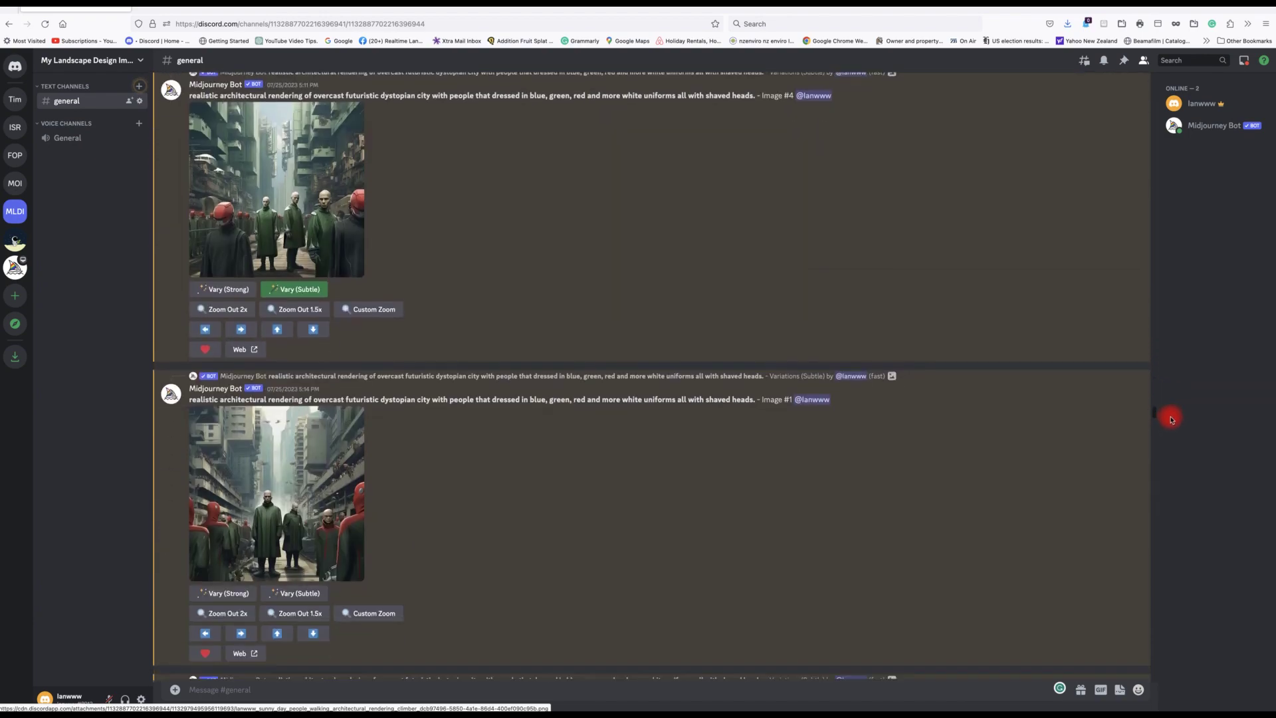
pyautogui.scroll(-15, 1179, 459)
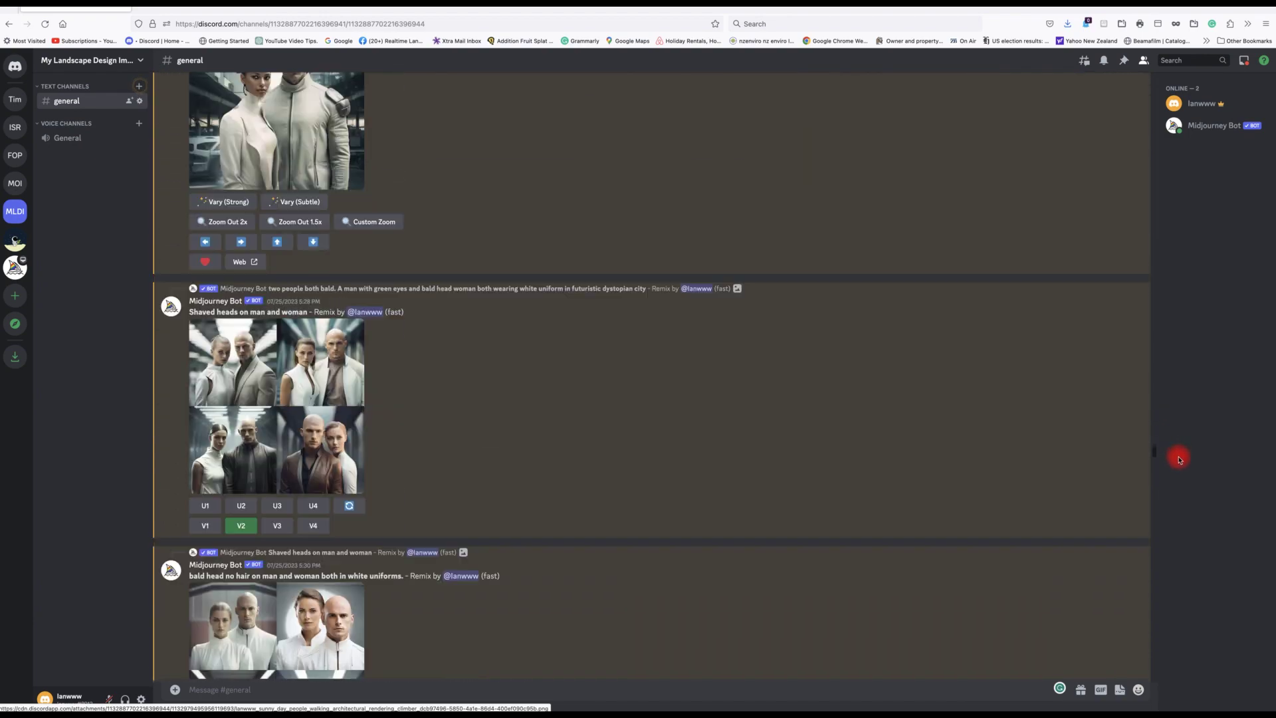
pyautogui.scroll(-15, 1179, 467)
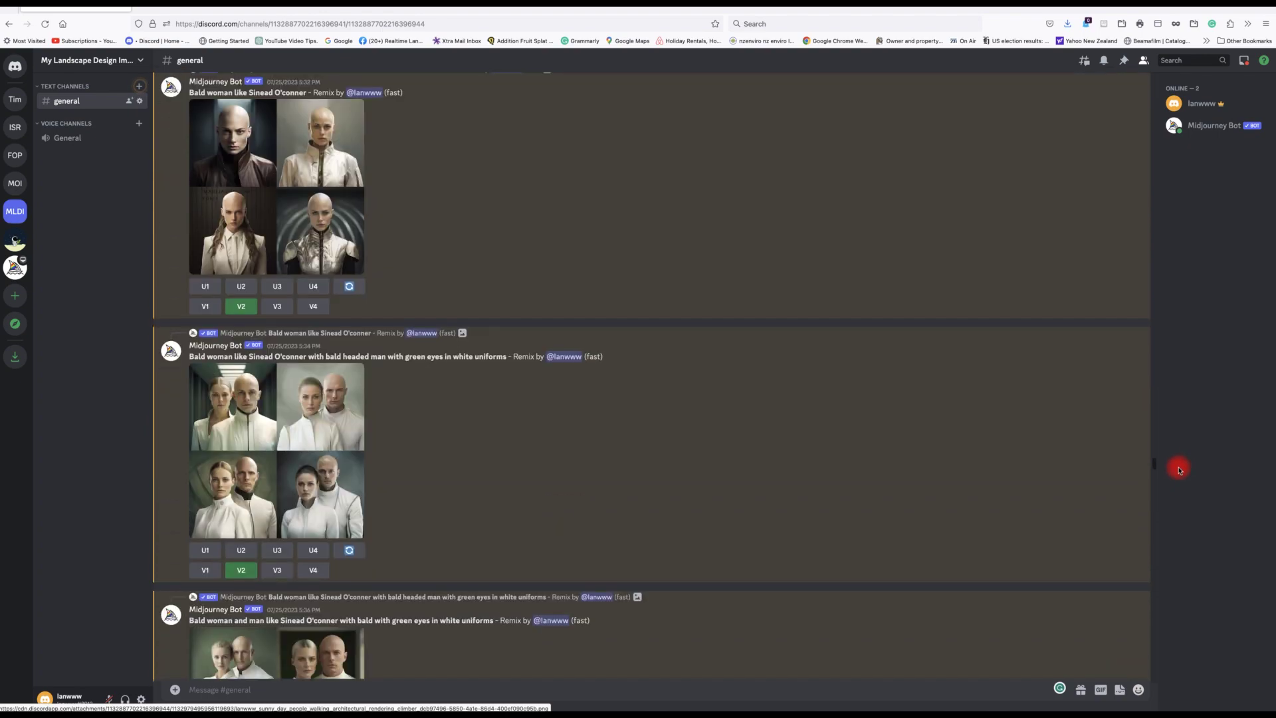
pyautogui.scroll(-15, 1190, 495)
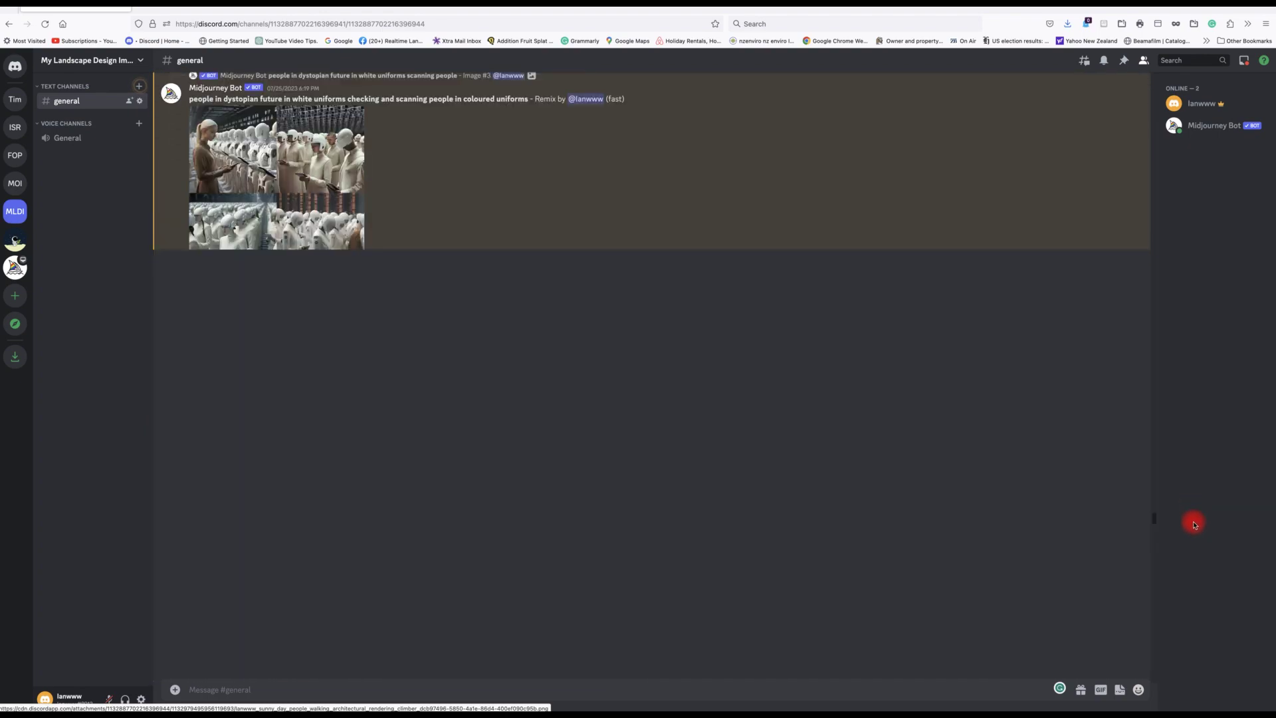
pyautogui.scroll(-15, 1193, 547)
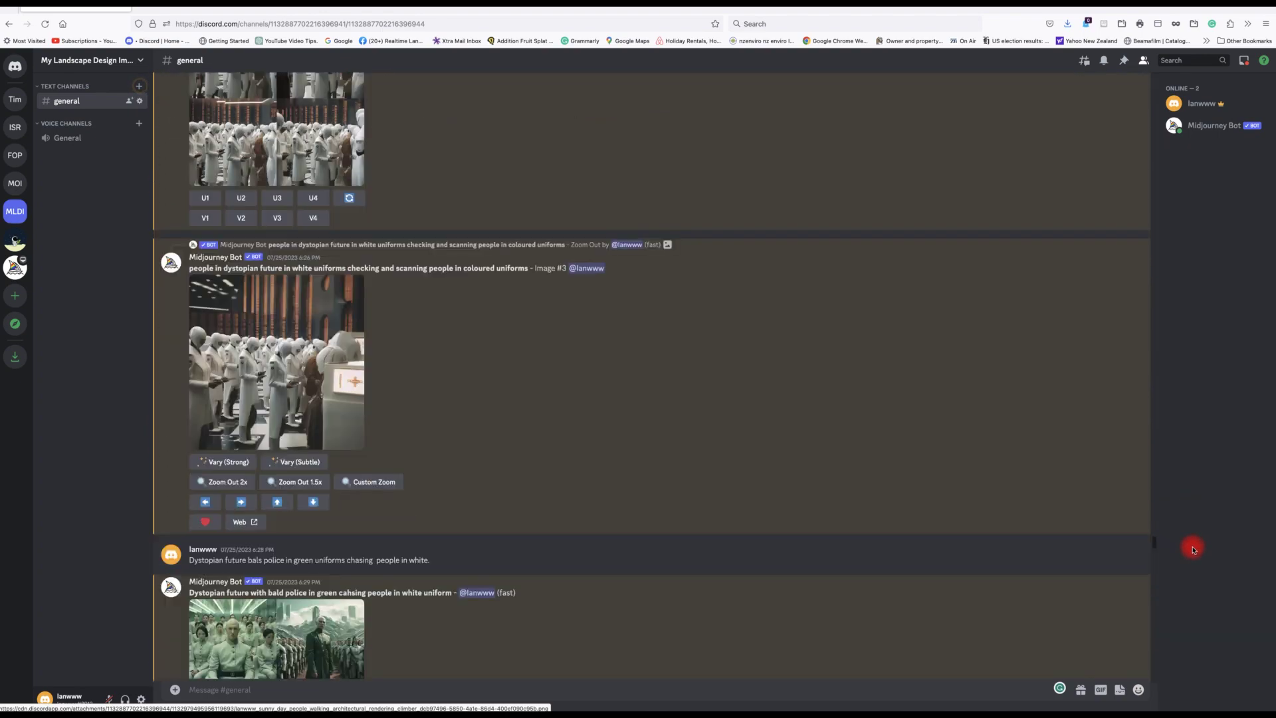
pyautogui.scroll(-5, 1194, 567)
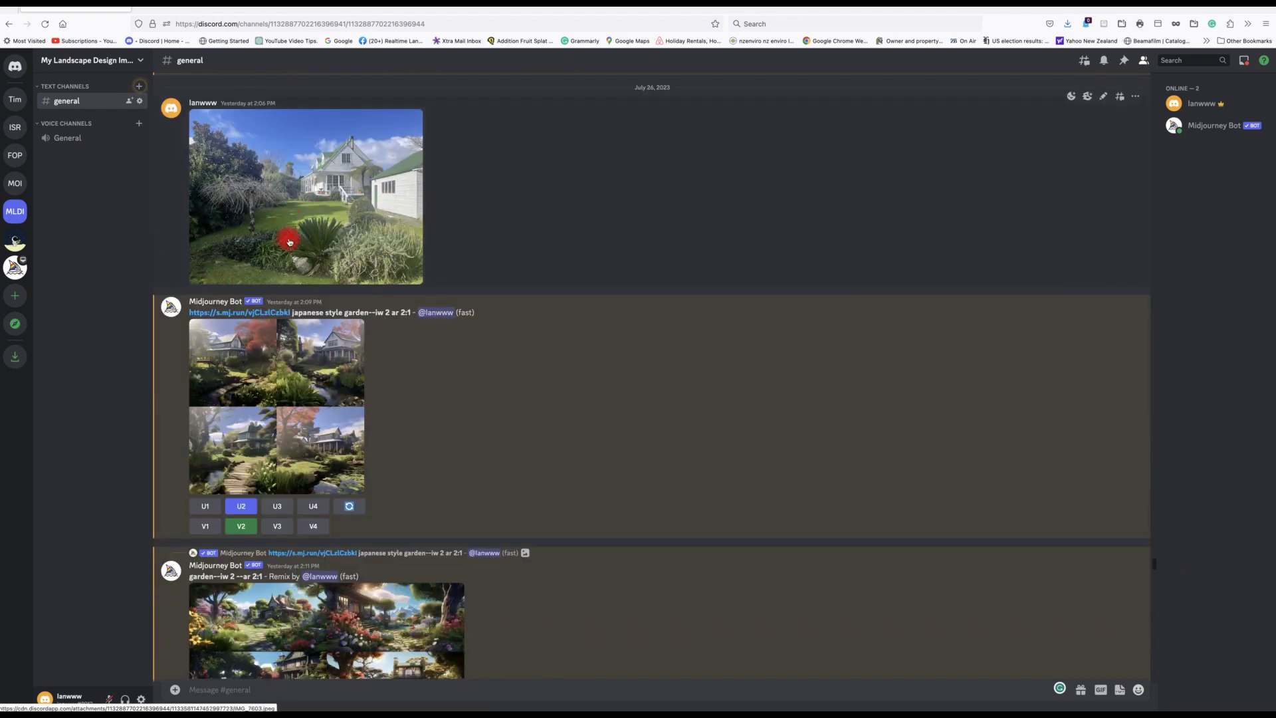
# View the Japanese style garden grid and the 'Cottage, New Zealand Garden, pond' grid at full size.
pyautogui.click(309, 391)
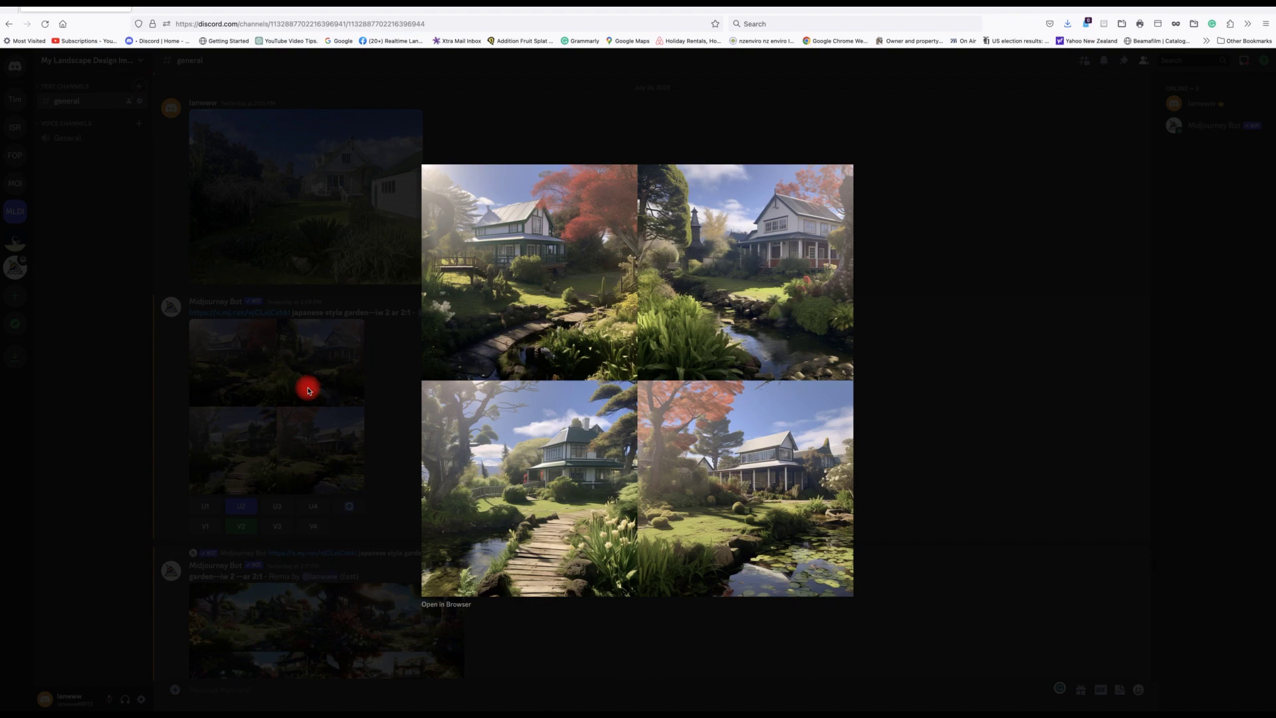
pyautogui.click(909, 429)
pyautogui.scroll(-5, 775, 456)
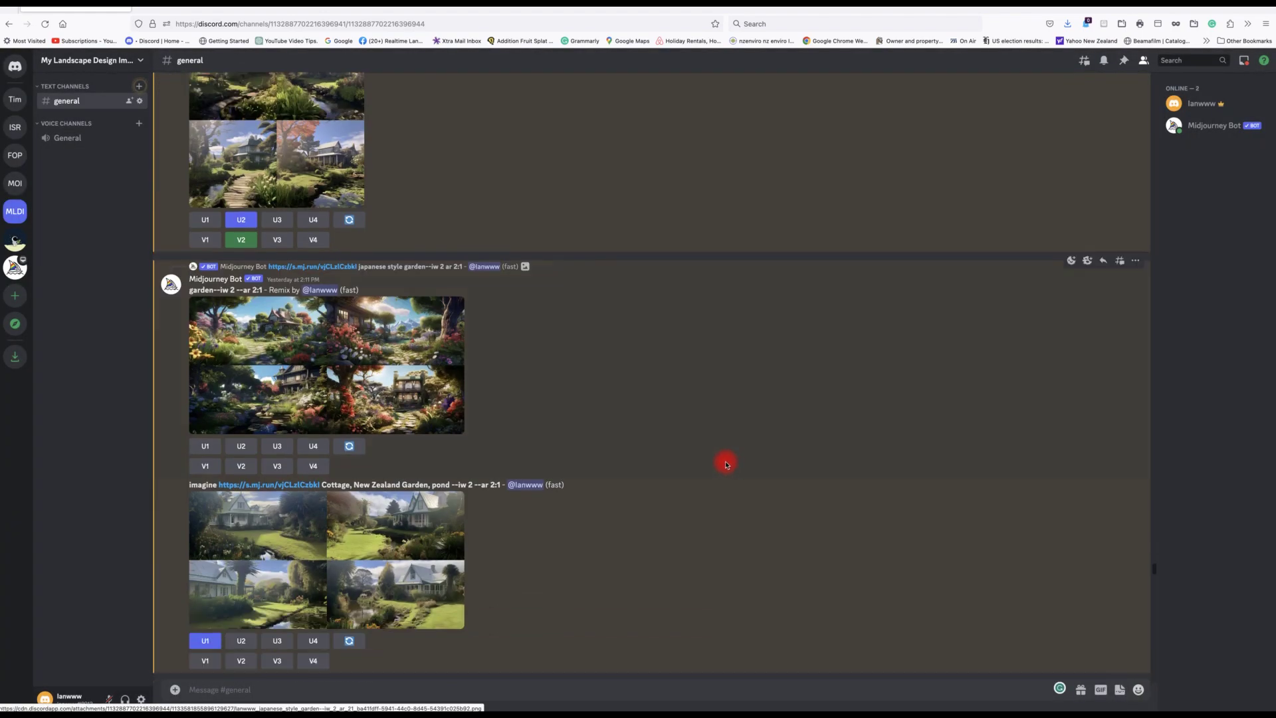
pyautogui.scroll(-2, 726, 464)
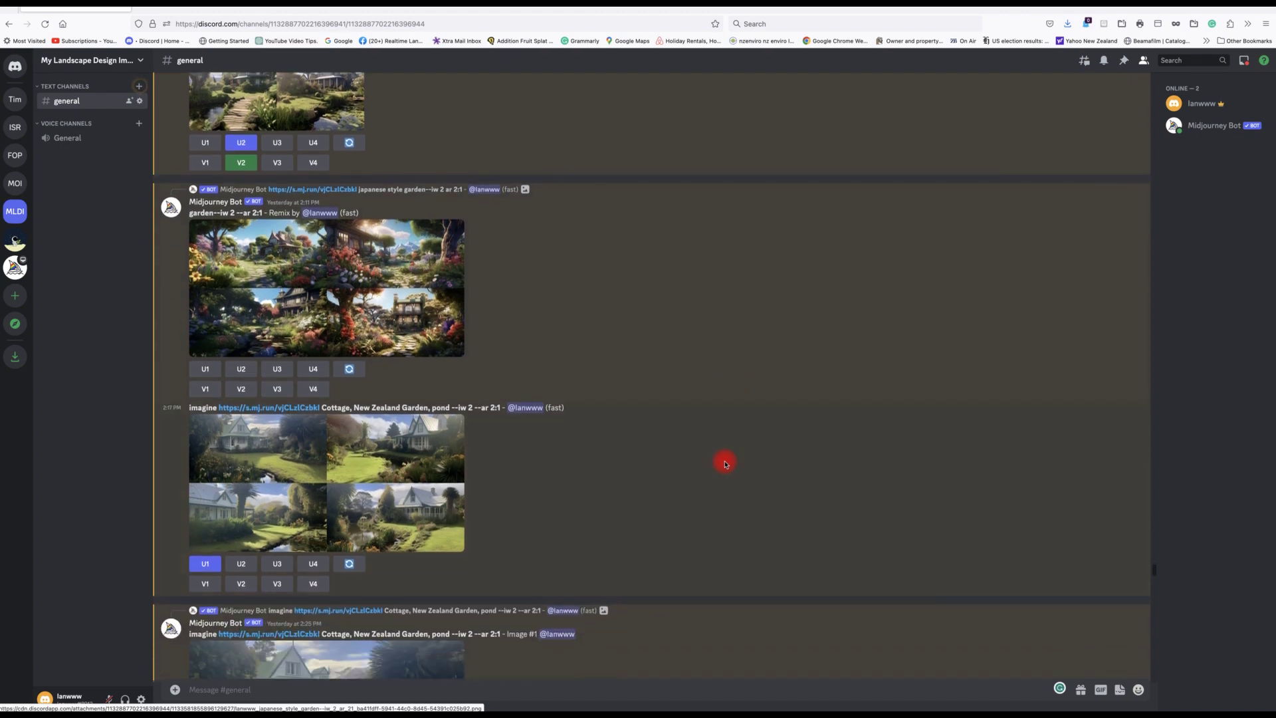
pyautogui.scroll(-3, 726, 463)
pyautogui.scroll(-4, 725, 463)
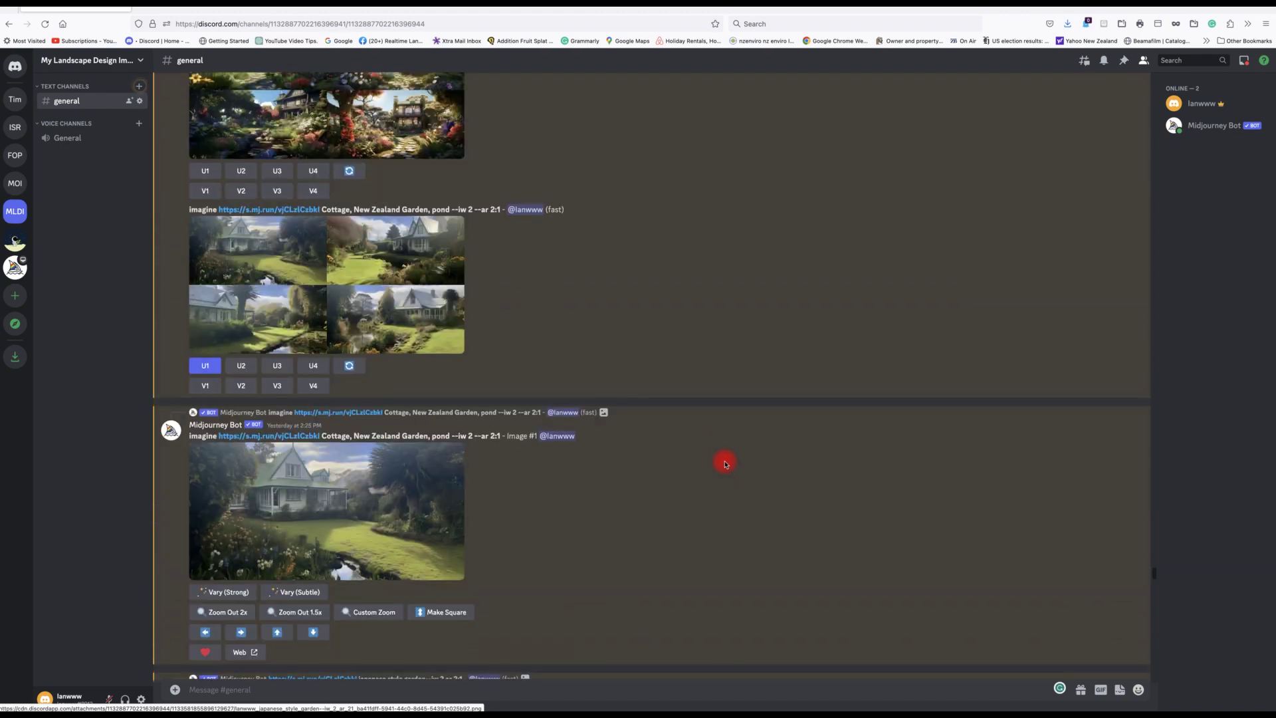
pyautogui.click(362, 288)
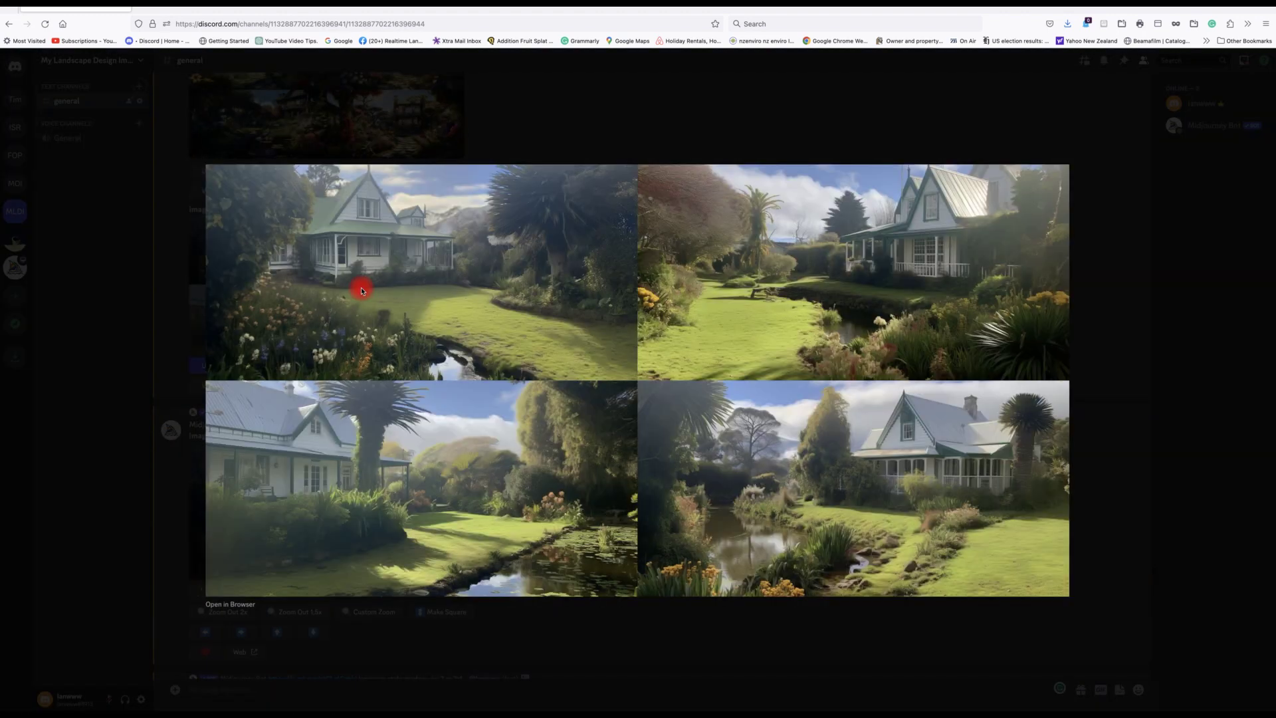
pyautogui.click(165, 319)
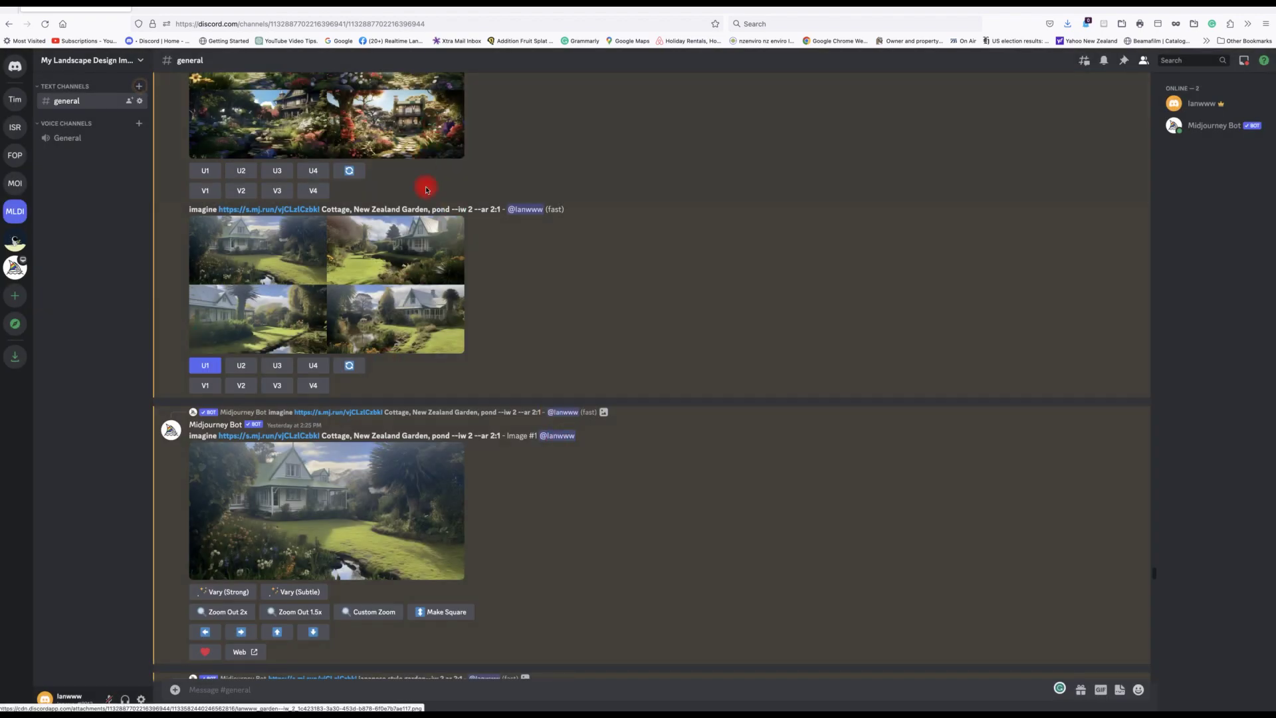
# Scroll to the contemporary, modern garden grid and view it enlarged.
pyautogui.scroll(-3, 510, 535)
pyautogui.scroll(-3, 510, 537)
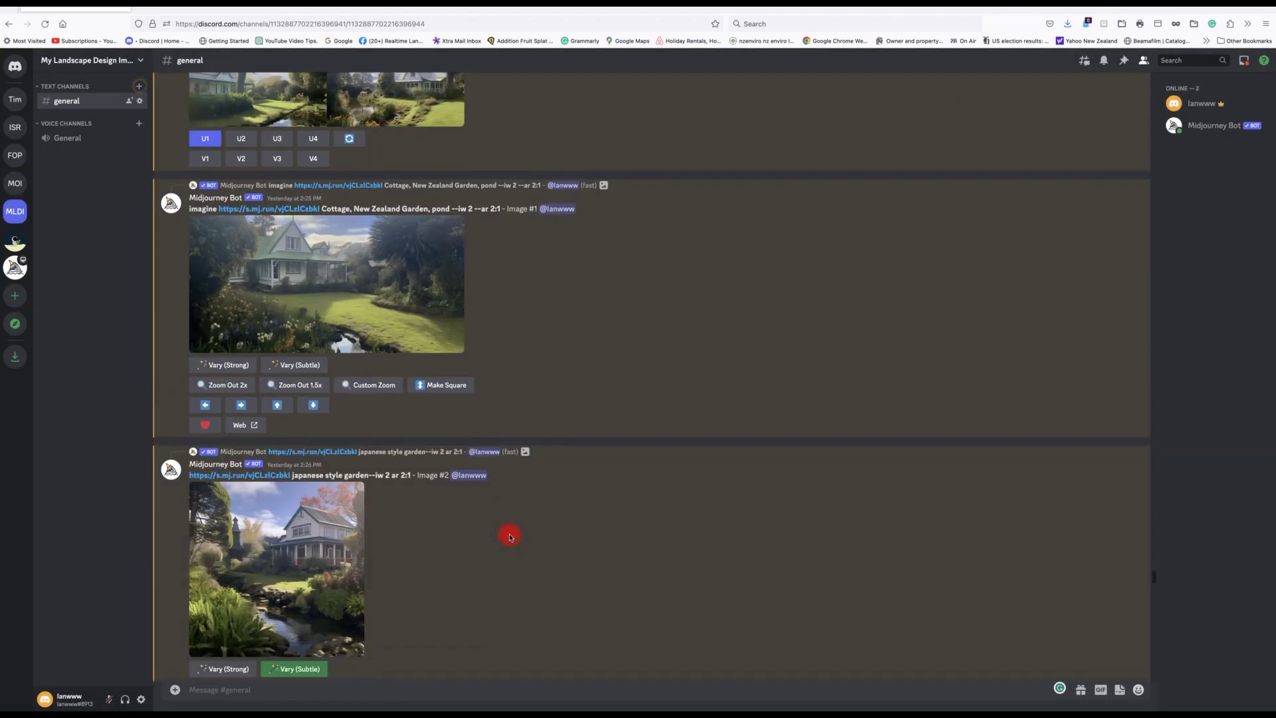
pyautogui.scroll(-2, 510, 537)
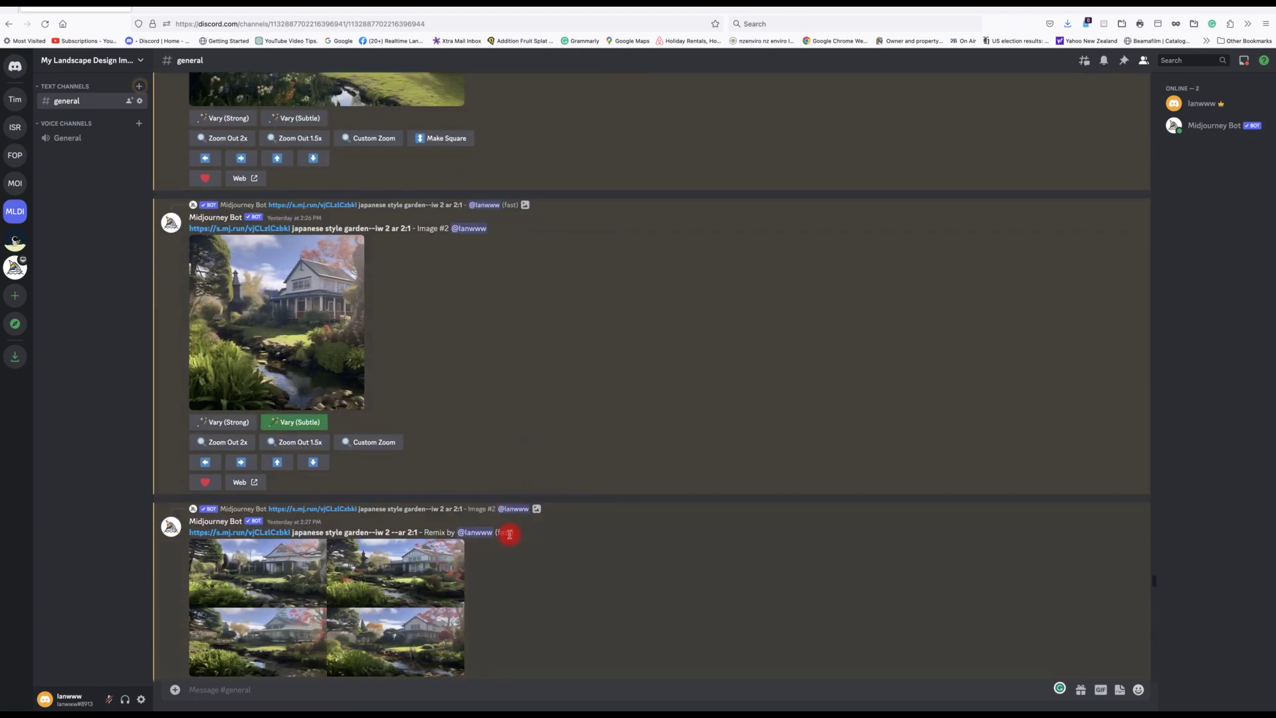
pyautogui.scroll(-3, 510, 535)
pyautogui.scroll(-3, 509, 537)
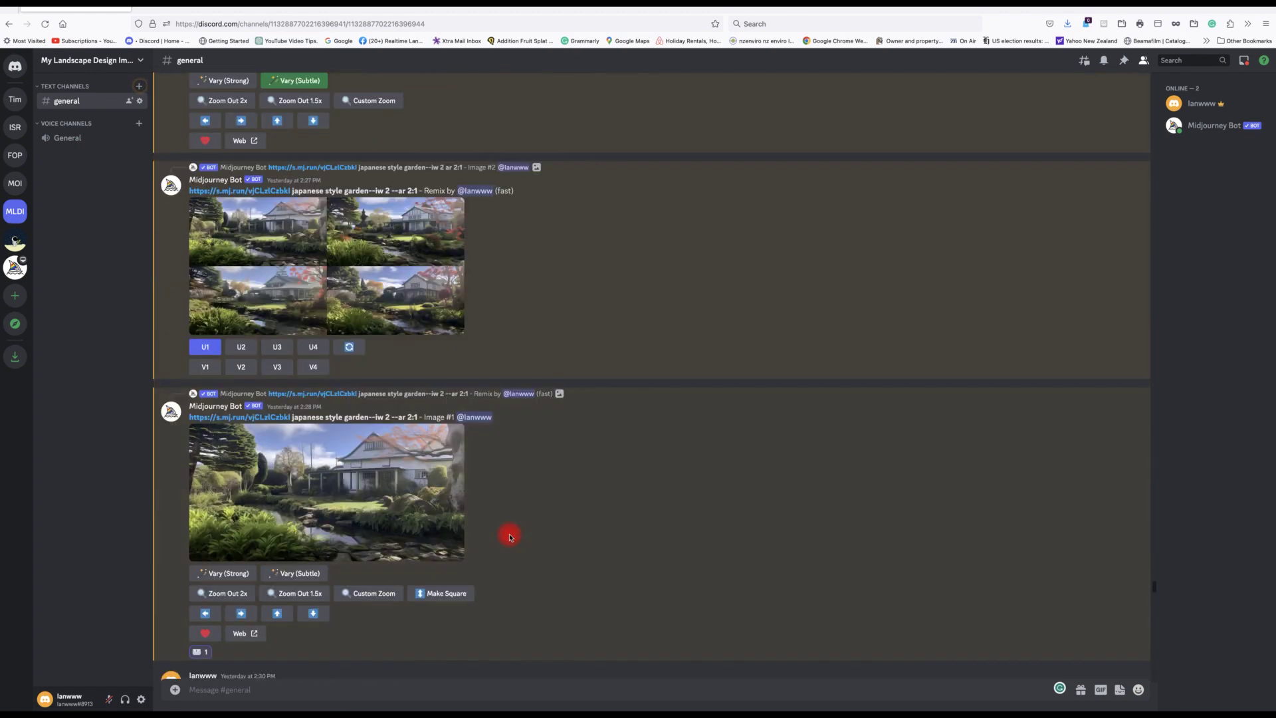
pyautogui.scroll(-3, 510, 537)
pyautogui.scroll(-3, 509, 537)
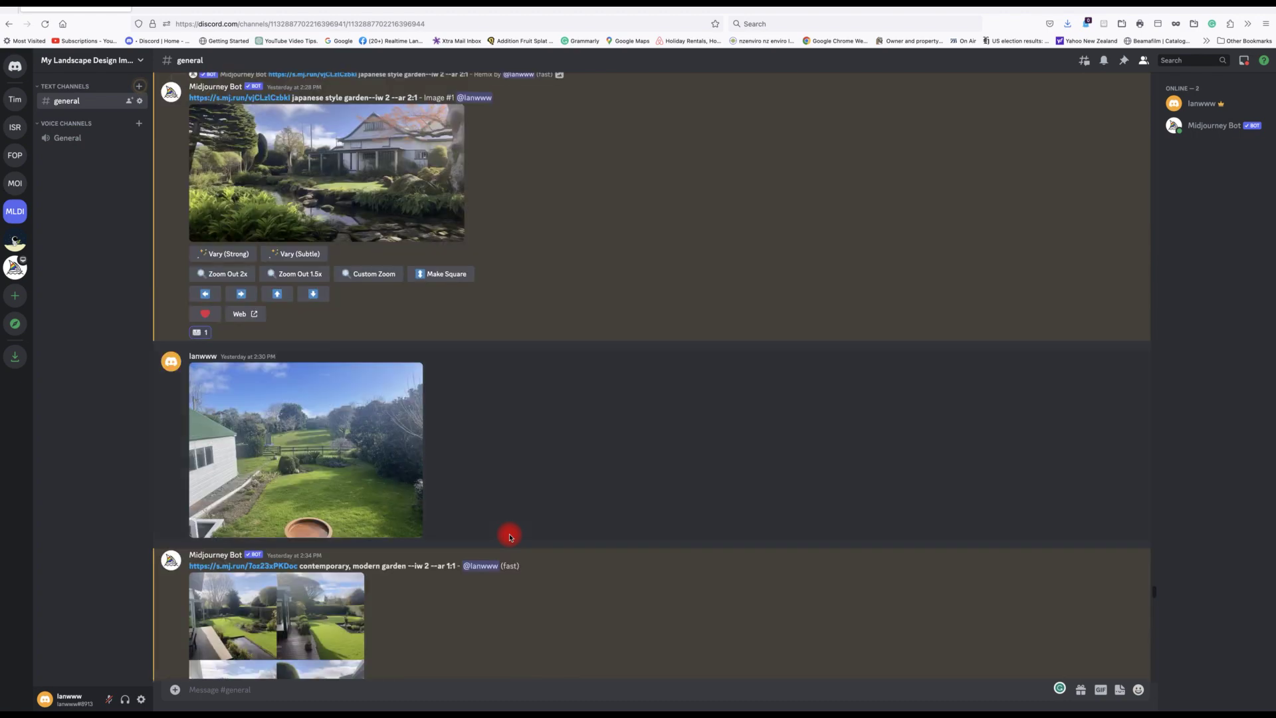
pyautogui.scroll(-3, 510, 537)
pyautogui.scroll(-3, 510, 537)
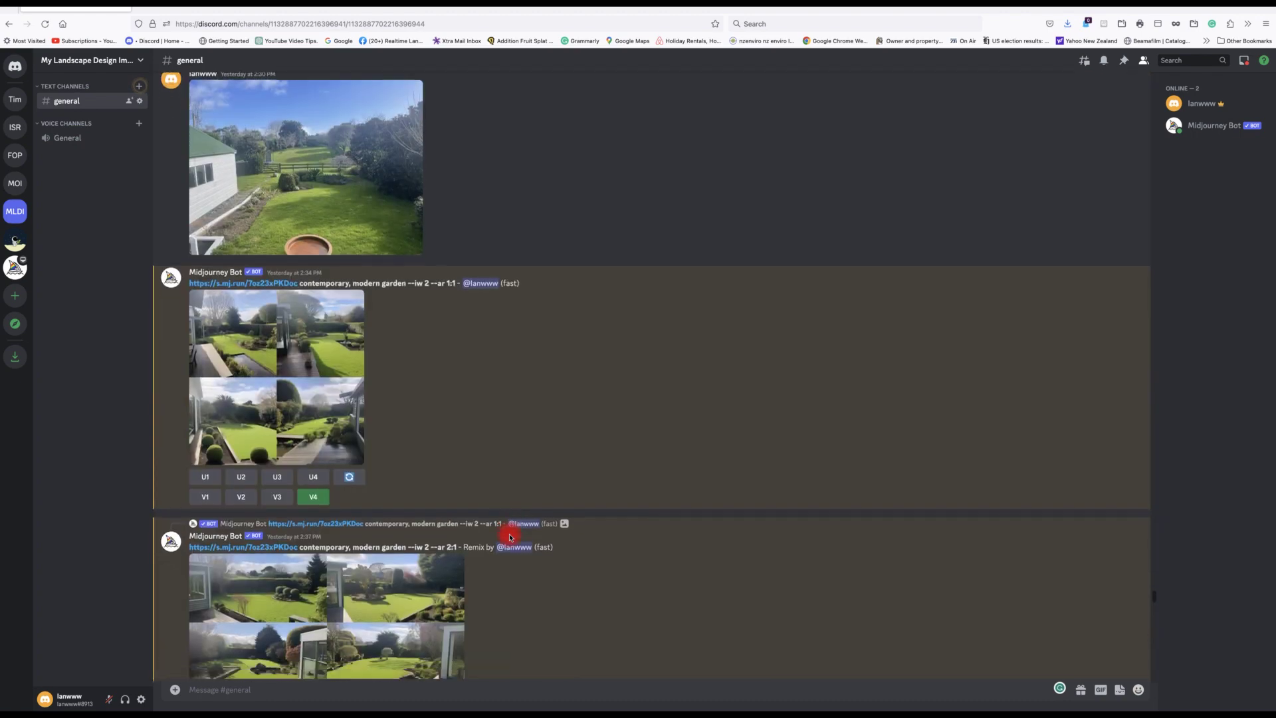
pyautogui.scroll(-1, 510, 537)
pyautogui.click(266, 330)
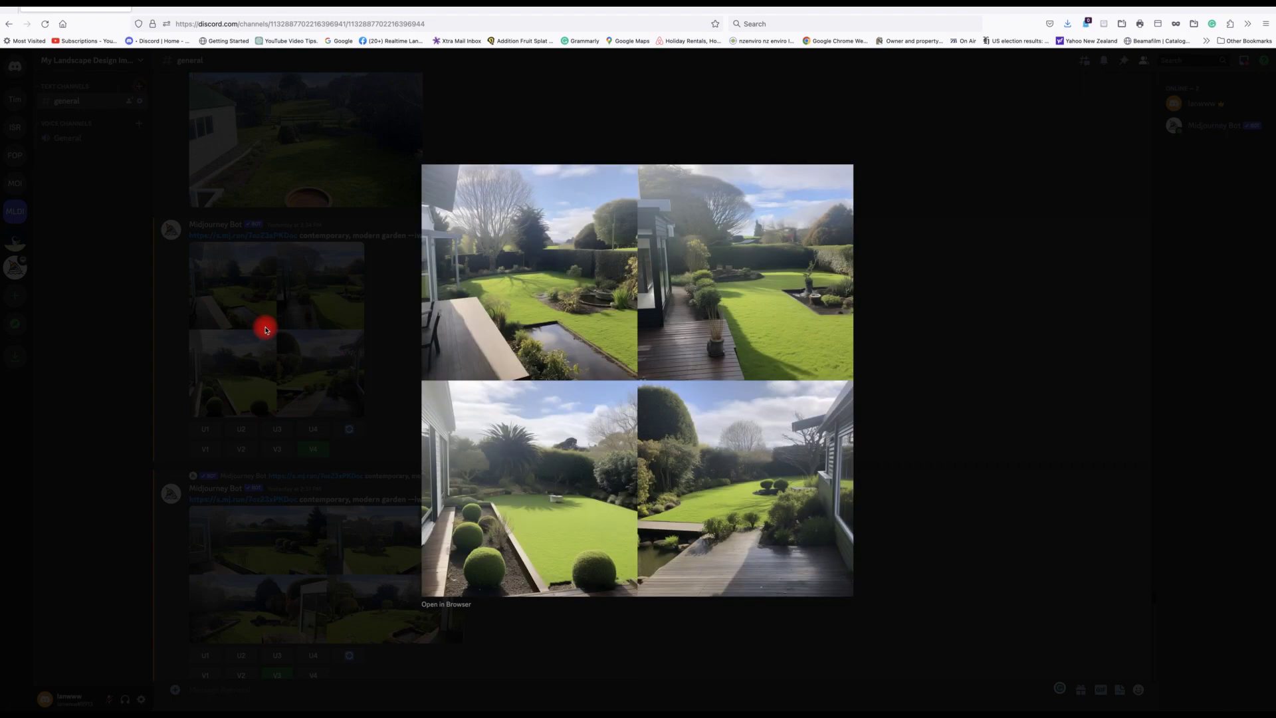
pyautogui.click(341, 378)
# Scroll down to the uploaded ground-floor plan and its bird's-eye constructional drawing grid.
pyautogui.scroll(-3, 602, 482)
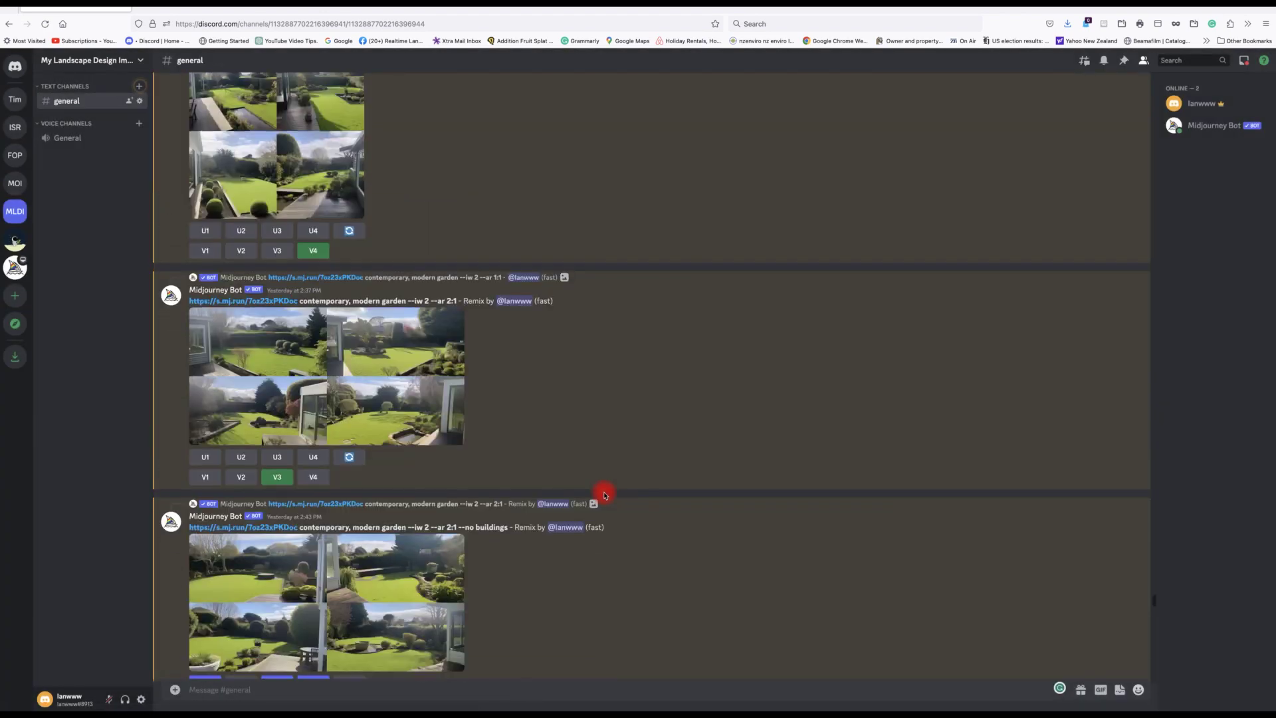
pyautogui.scroll(-10, 605, 494)
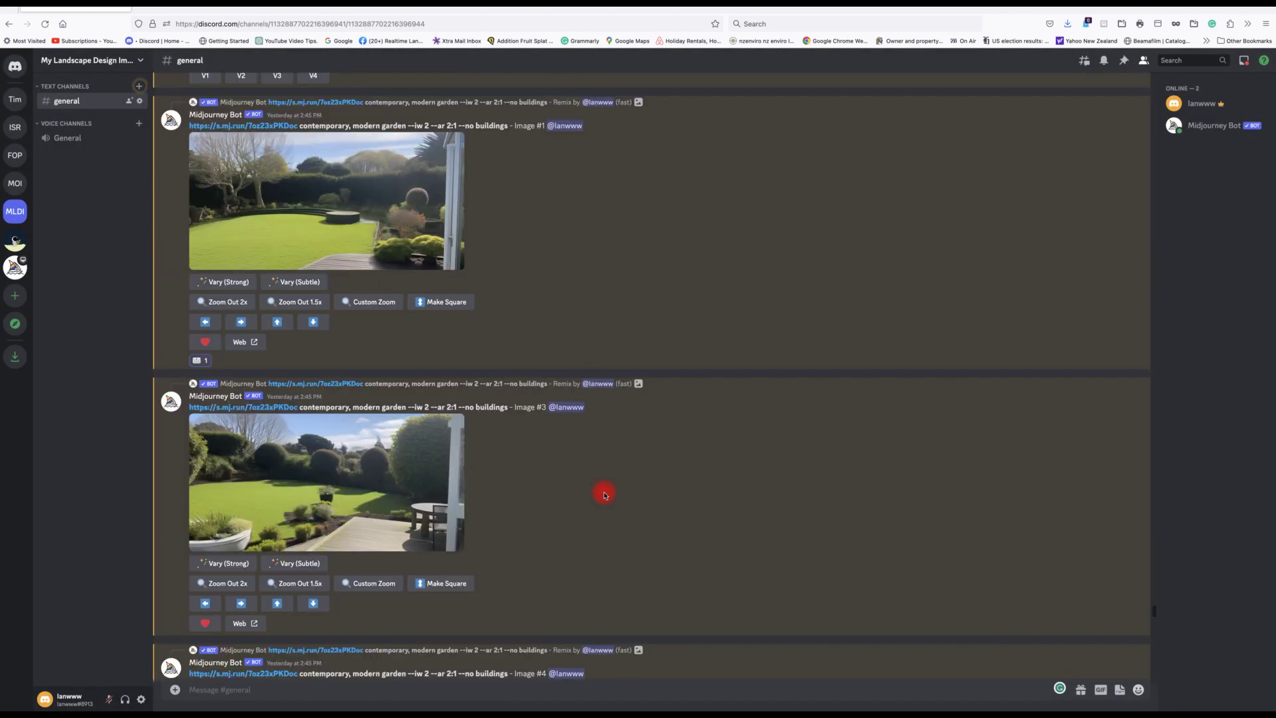
pyautogui.scroll(-6, 605, 494)
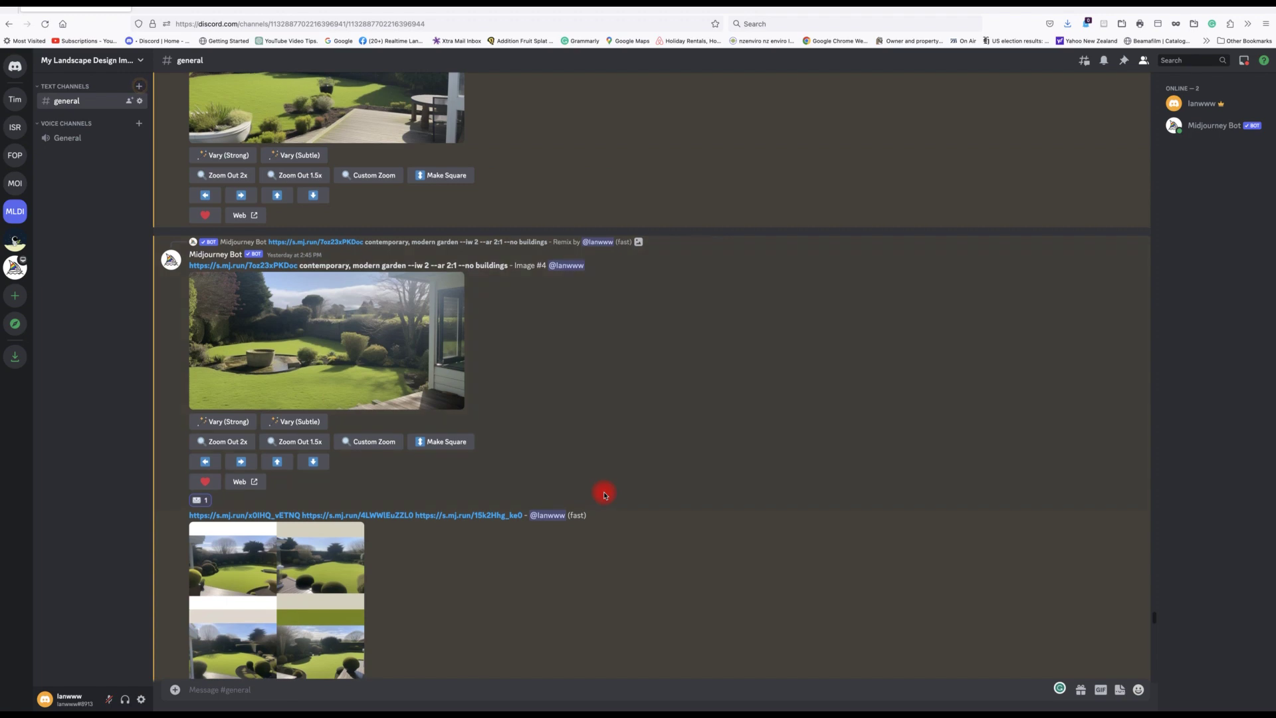
pyautogui.scroll(-15, 605, 494)
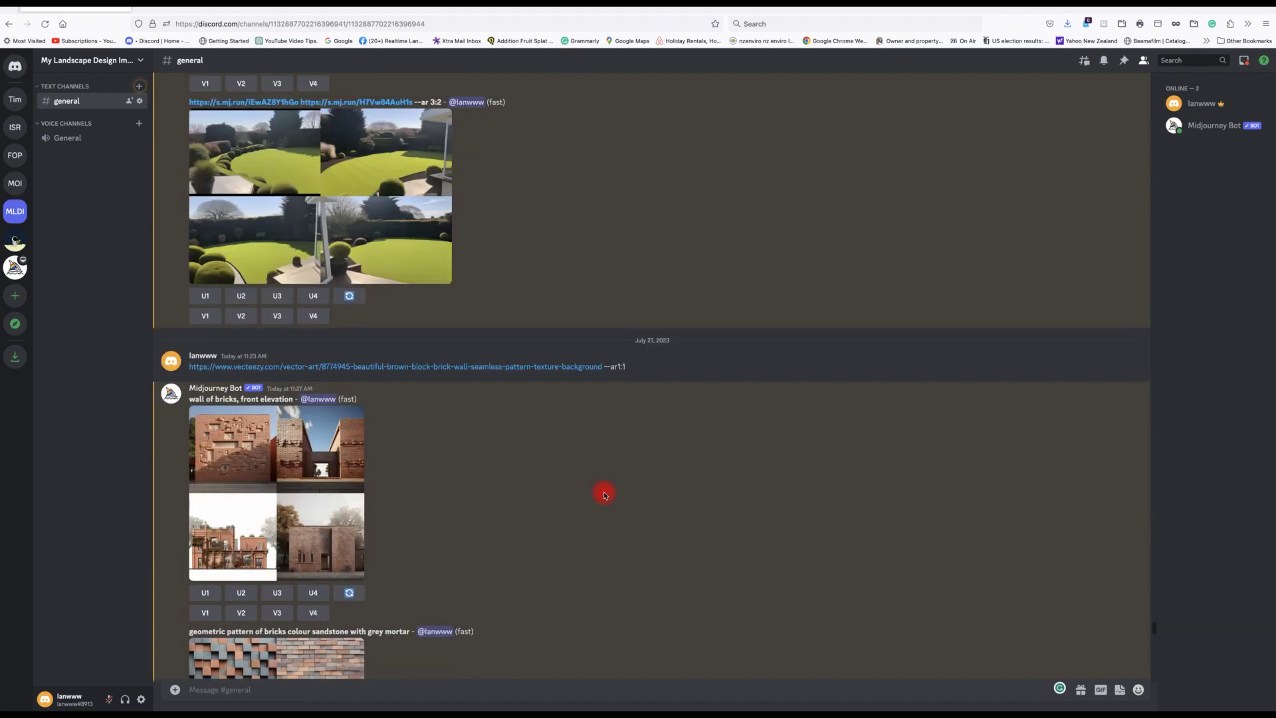
pyautogui.scroll(-3, 604, 494)
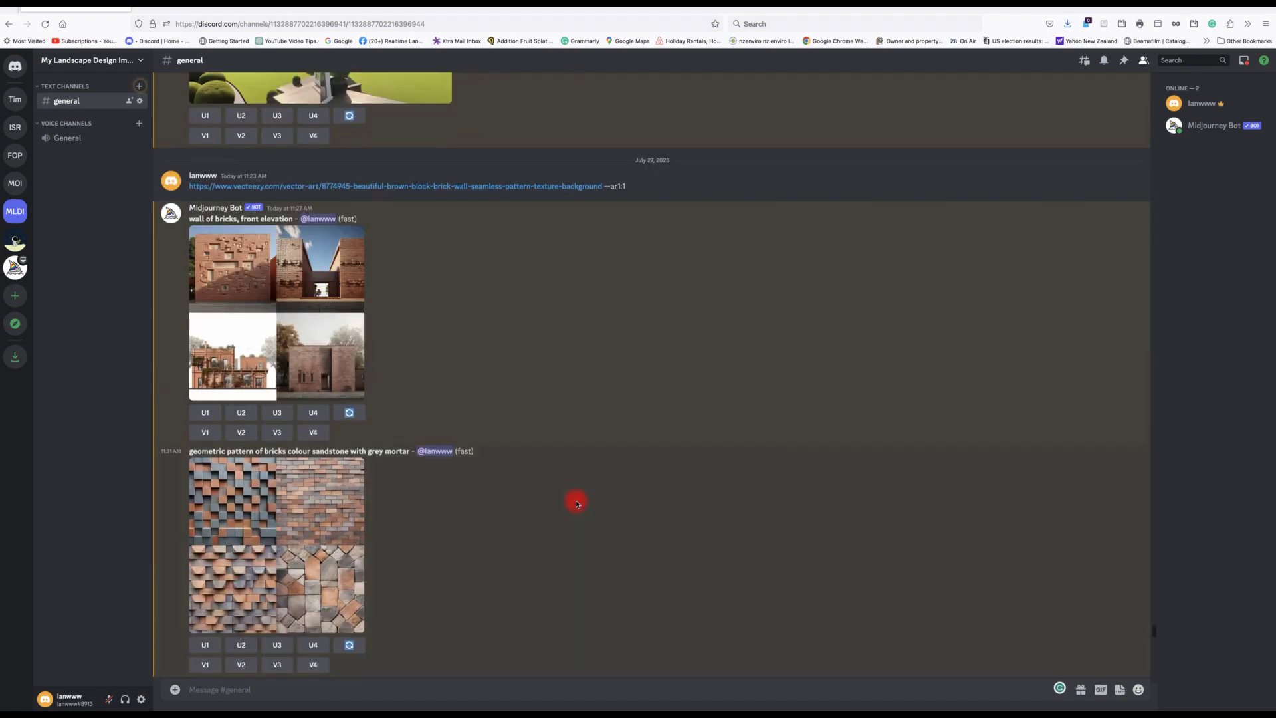
pyautogui.scroll(-2, 576, 500)
pyautogui.scroll(-3, 576, 502)
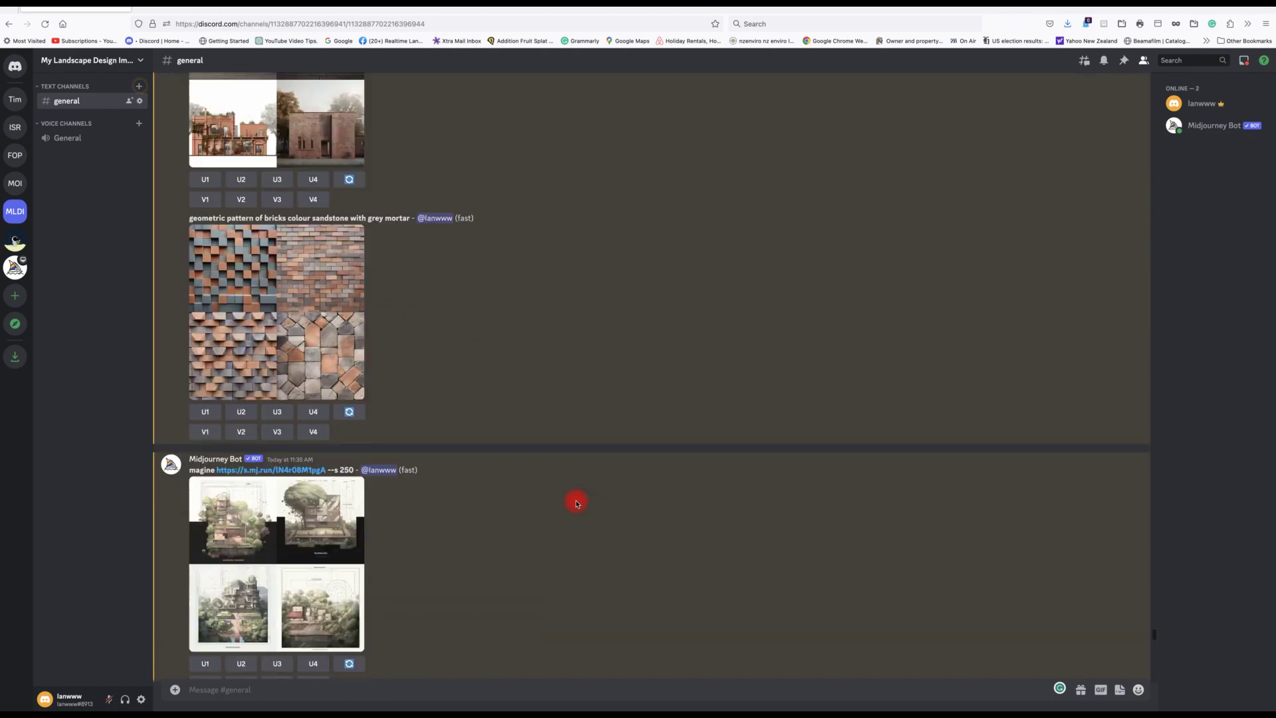
pyautogui.scroll(-4, 576, 504)
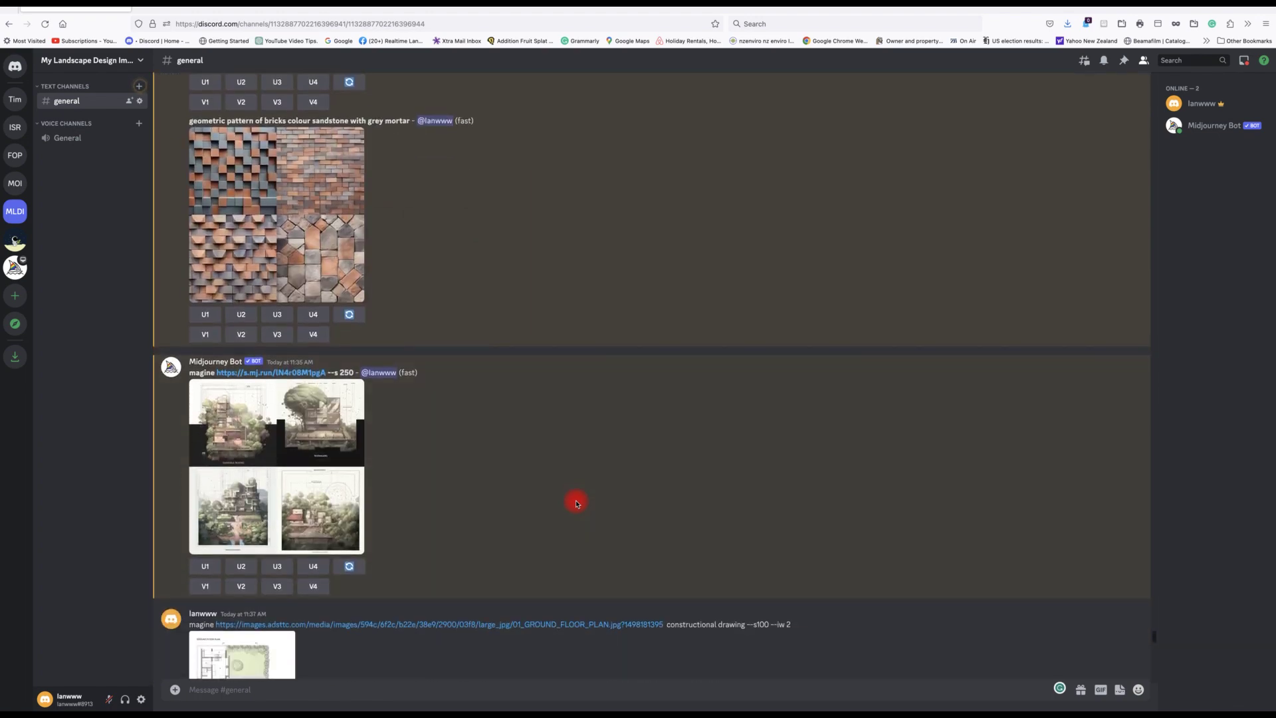
pyautogui.scroll(-2, 575, 500)
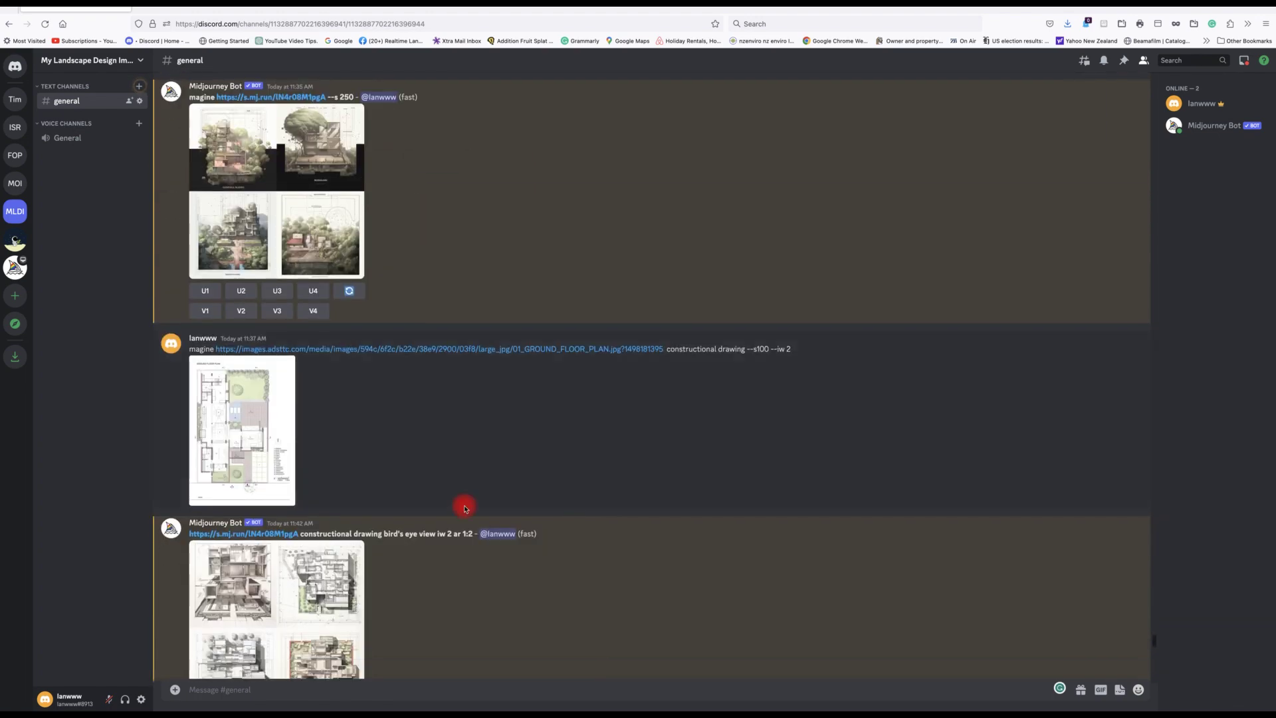
# View the uploaded ground floor plan and the bird's-eye constructional drawing grid enlarged, closing each.
pyautogui.click(235, 454)
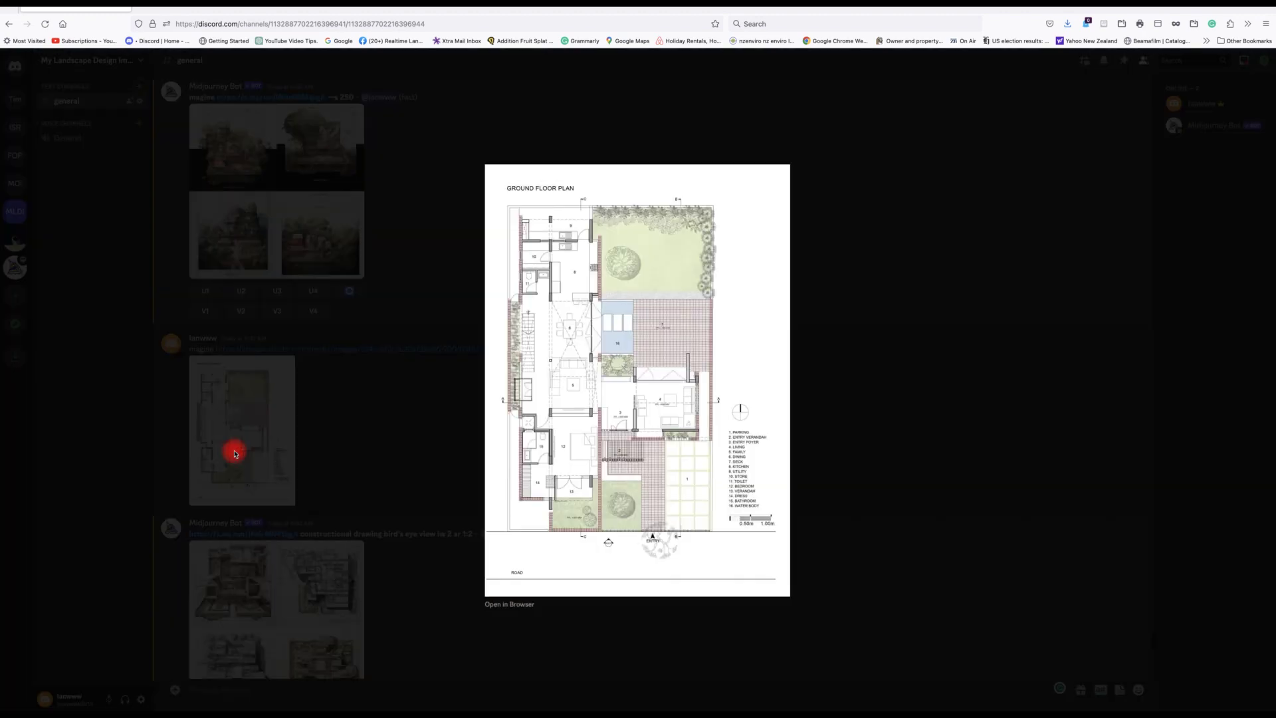
pyautogui.click(359, 454)
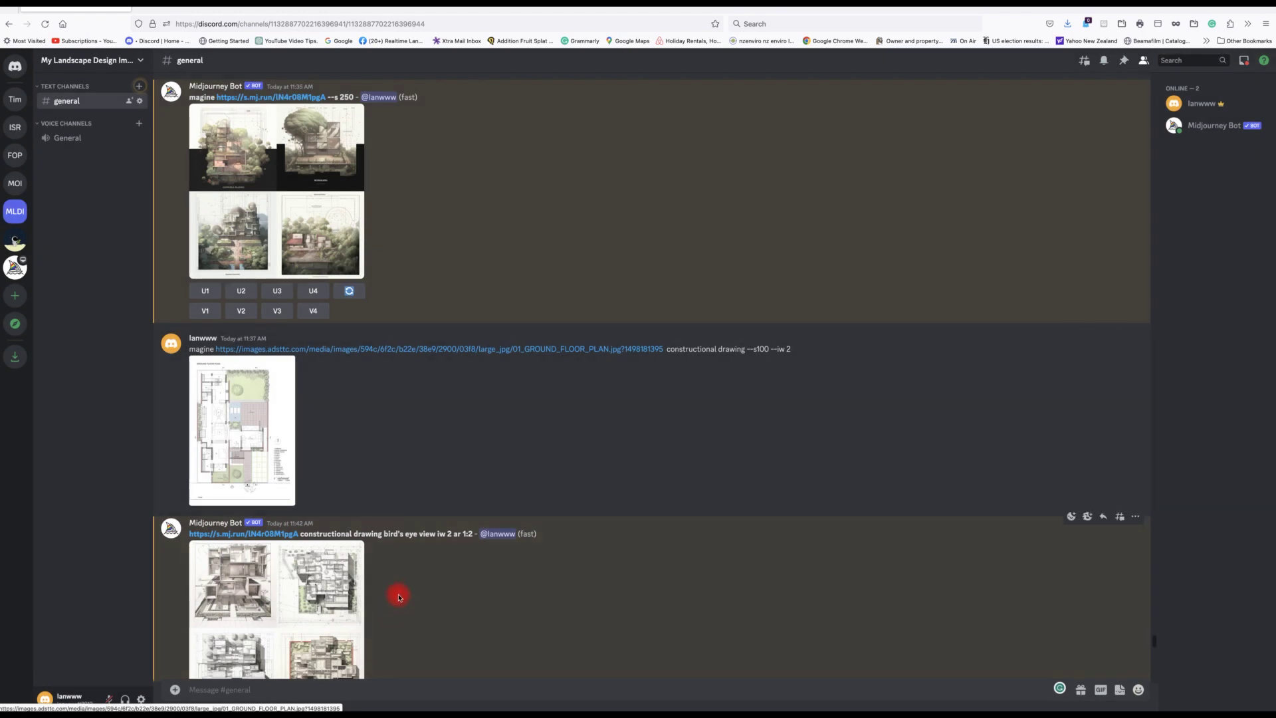
pyautogui.scroll(-3, 396, 593)
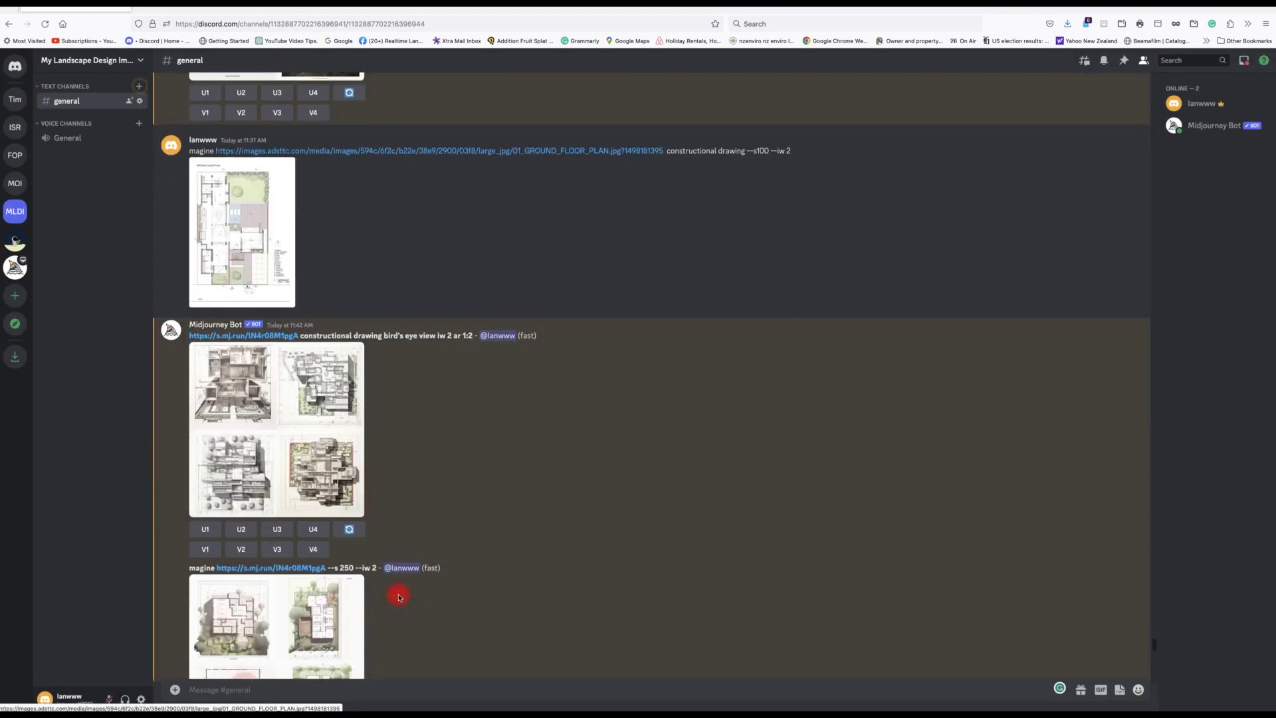
pyautogui.click(324, 422)
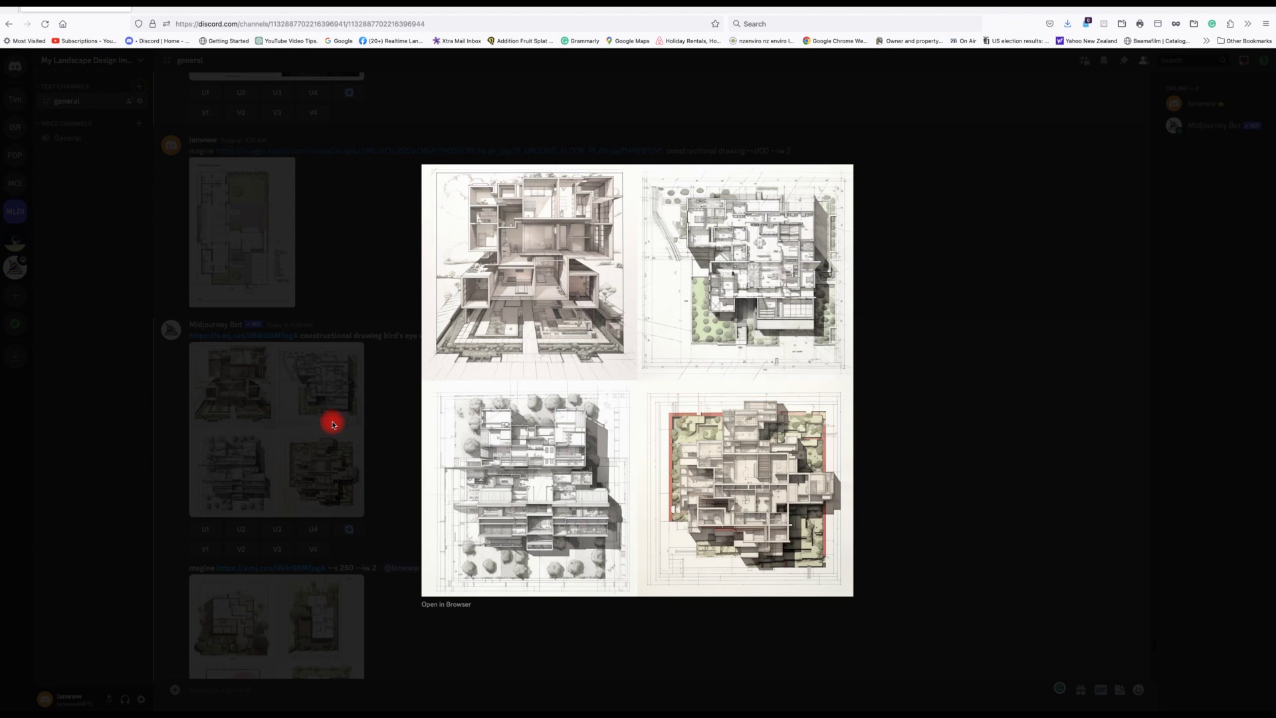
pyautogui.click(383, 433)
pyautogui.scroll(-5, 389, 436)
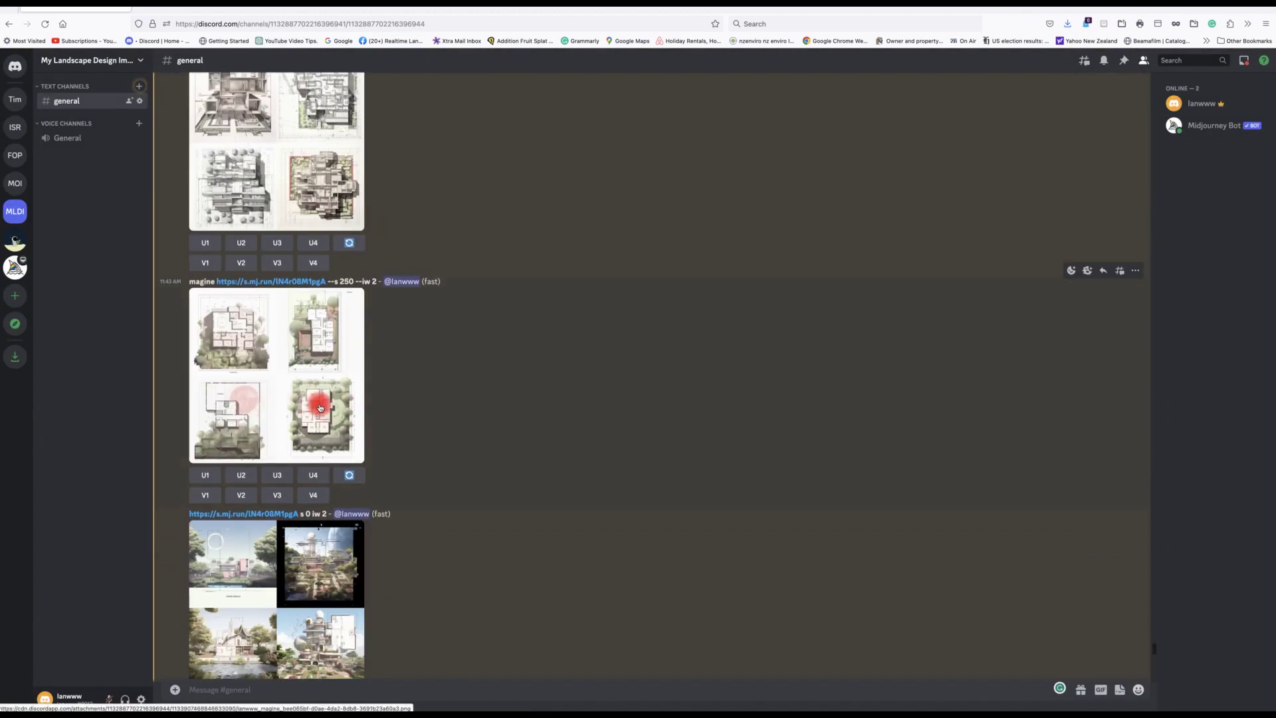
# View the '--s 250 --iw 2' floor-plan grid enlarged, then switch to the Family Other Photos server.
pyautogui.click(320, 407)
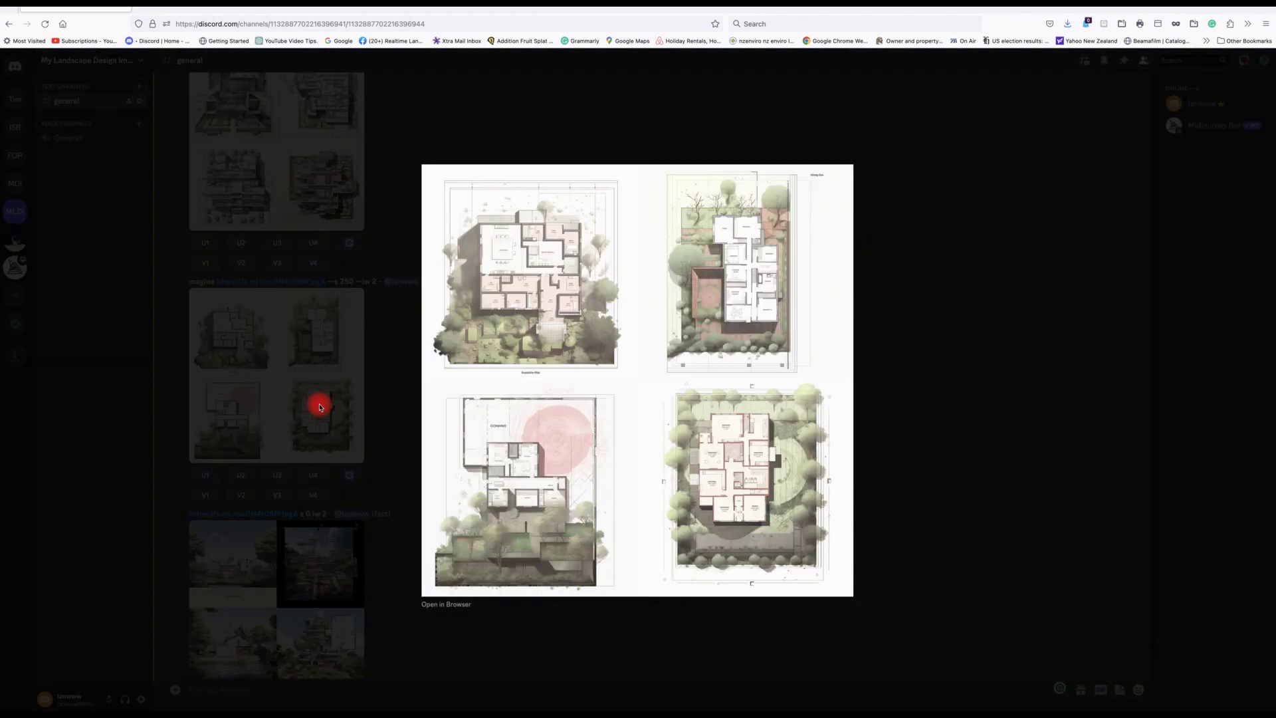
pyautogui.click(372, 415)
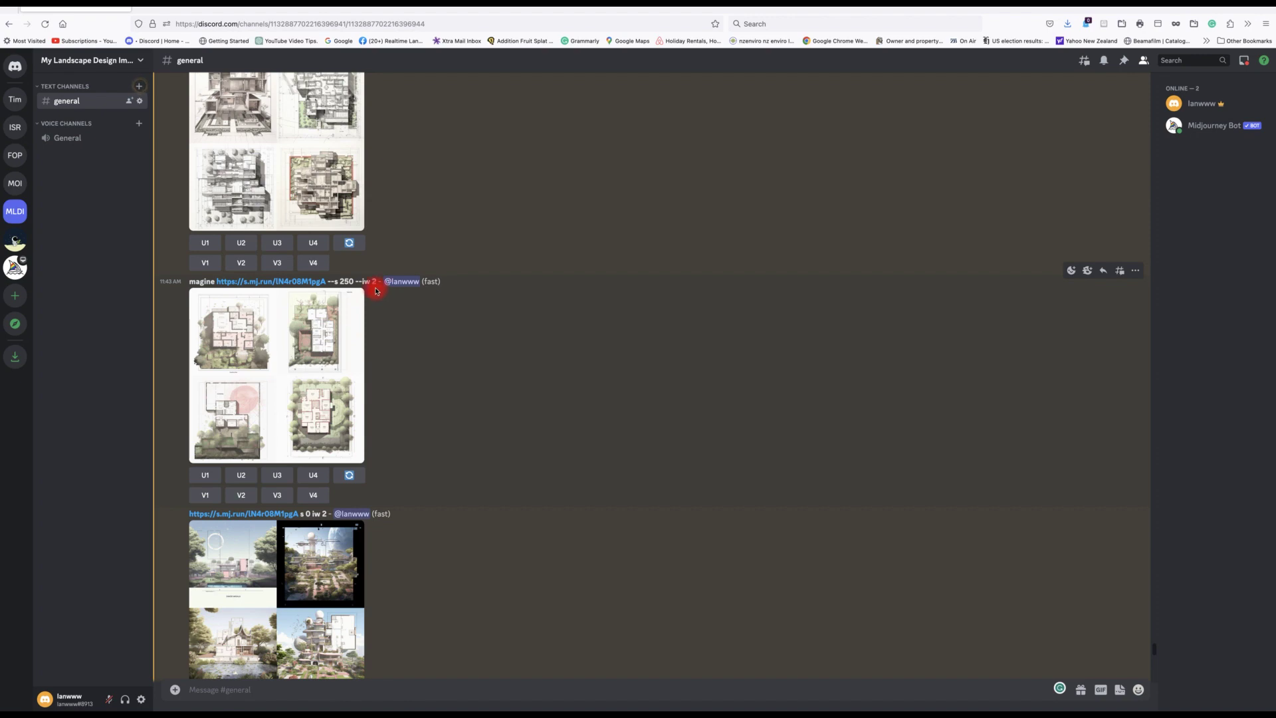
pyautogui.scroll(-6, 414, 444)
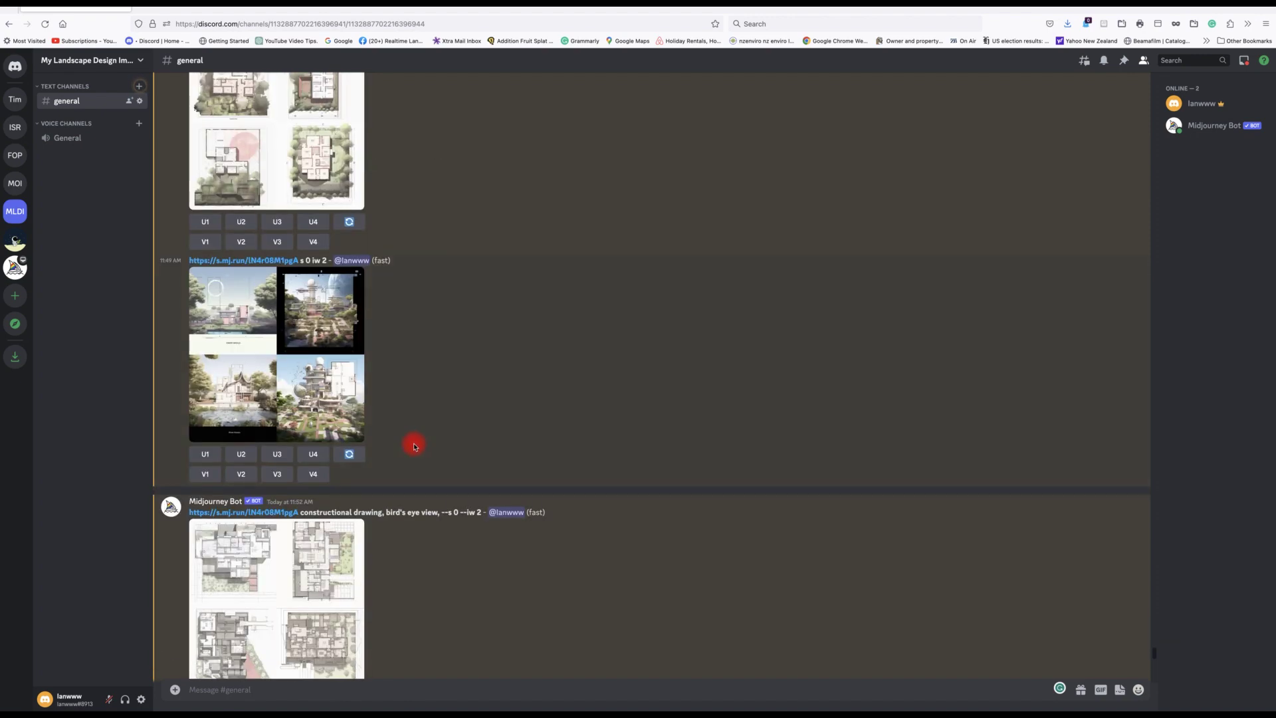
pyautogui.scroll(-10, 414, 444)
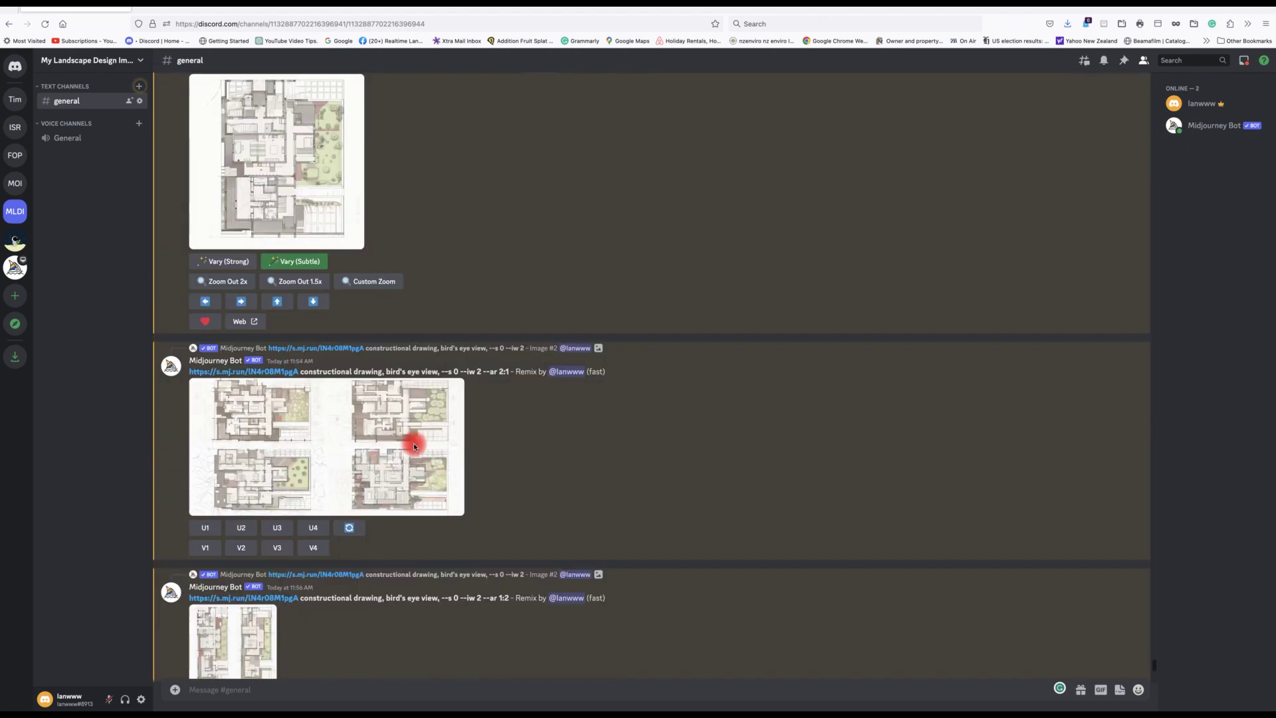
pyautogui.scroll(-8, 413, 445)
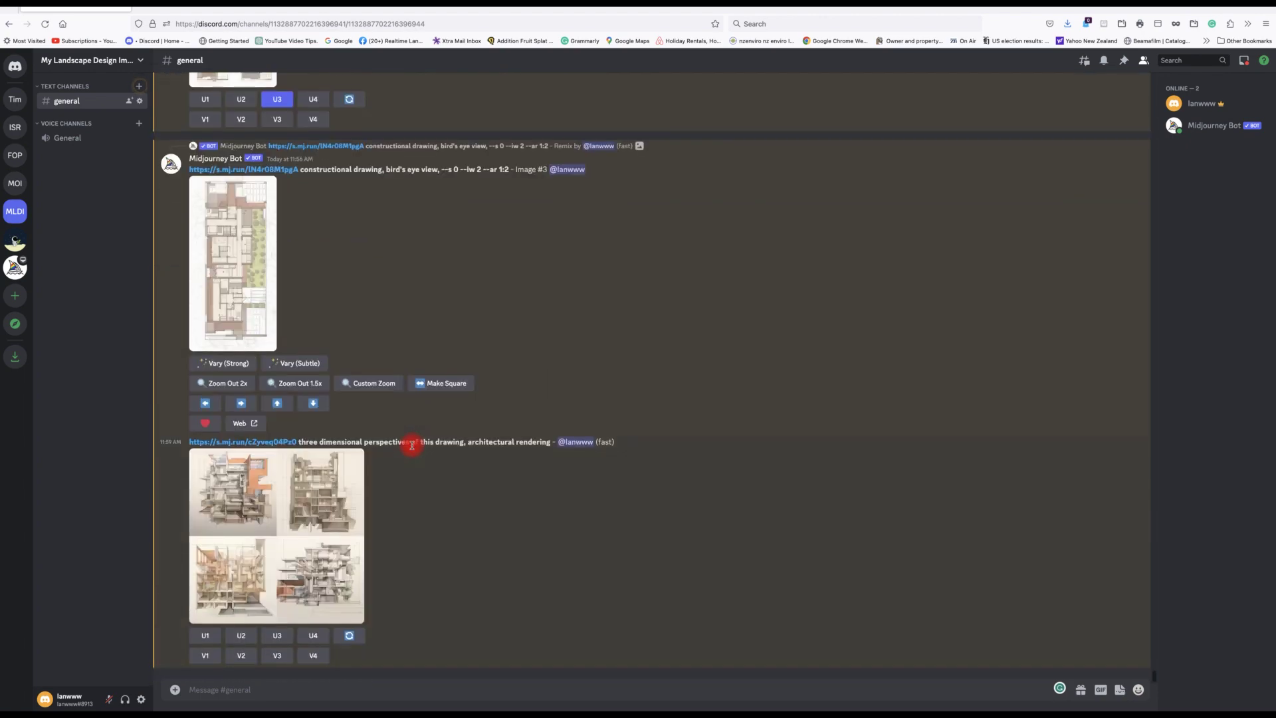
pyautogui.click(12, 158)
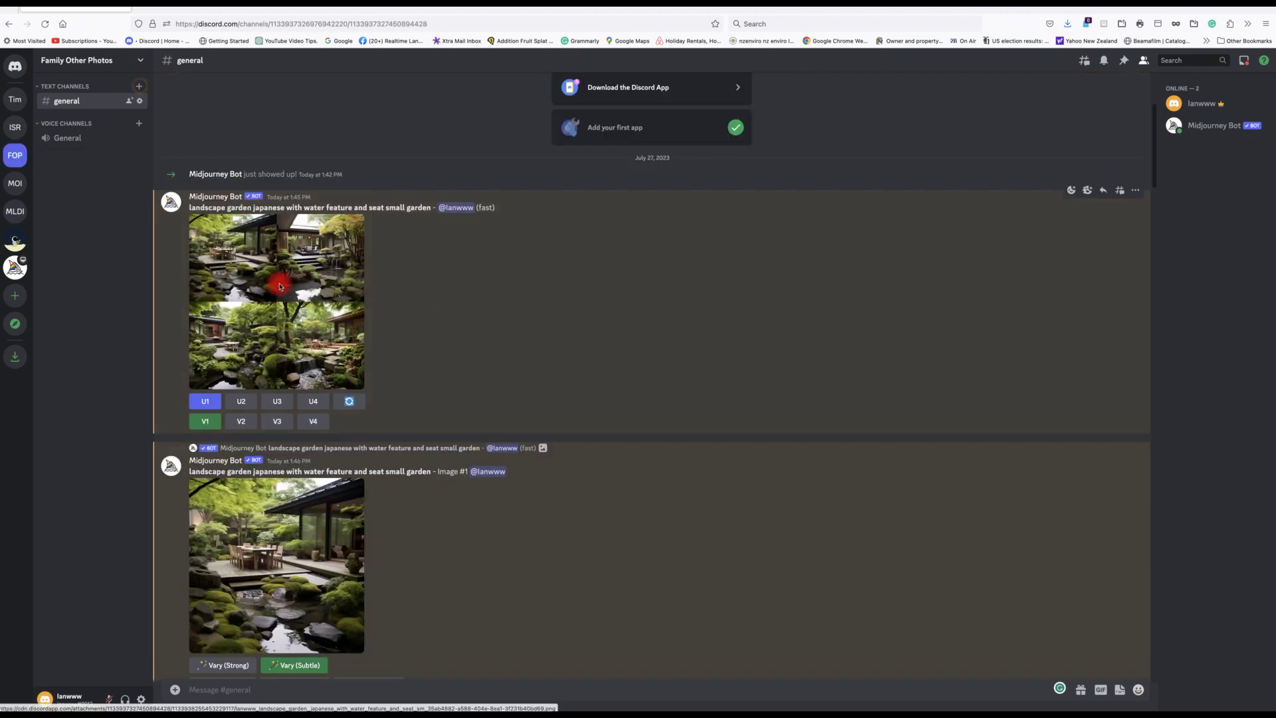
# View the Japanese garden four-image grid and its upscaled image full size, then close them.
pyautogui.click(279, 285)
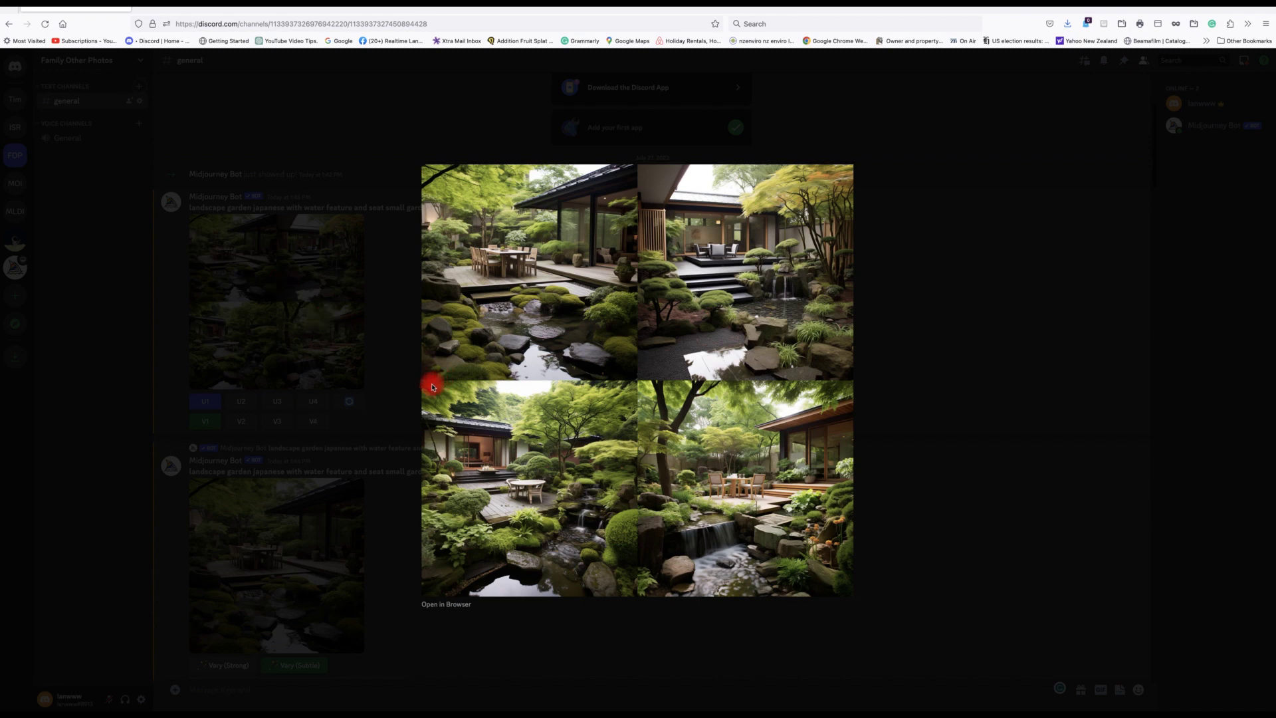
pyautogui.click(385, 375)
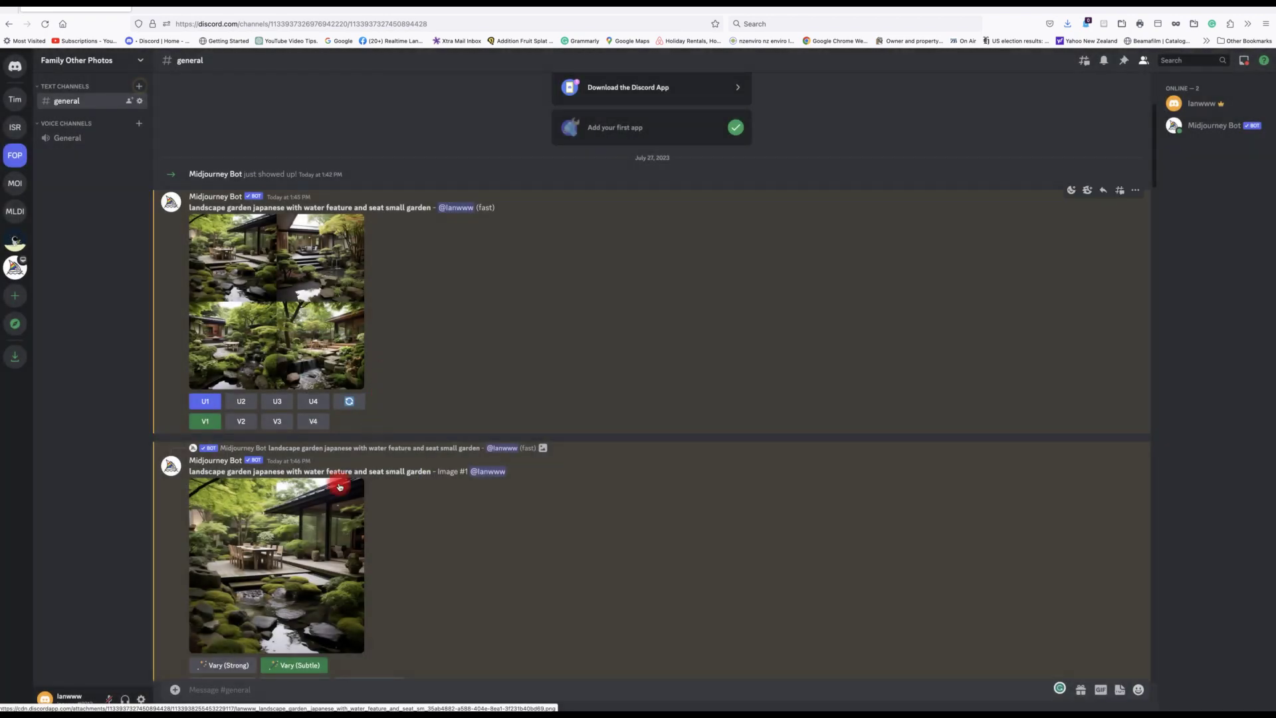
pyautogui.click(311, 539)
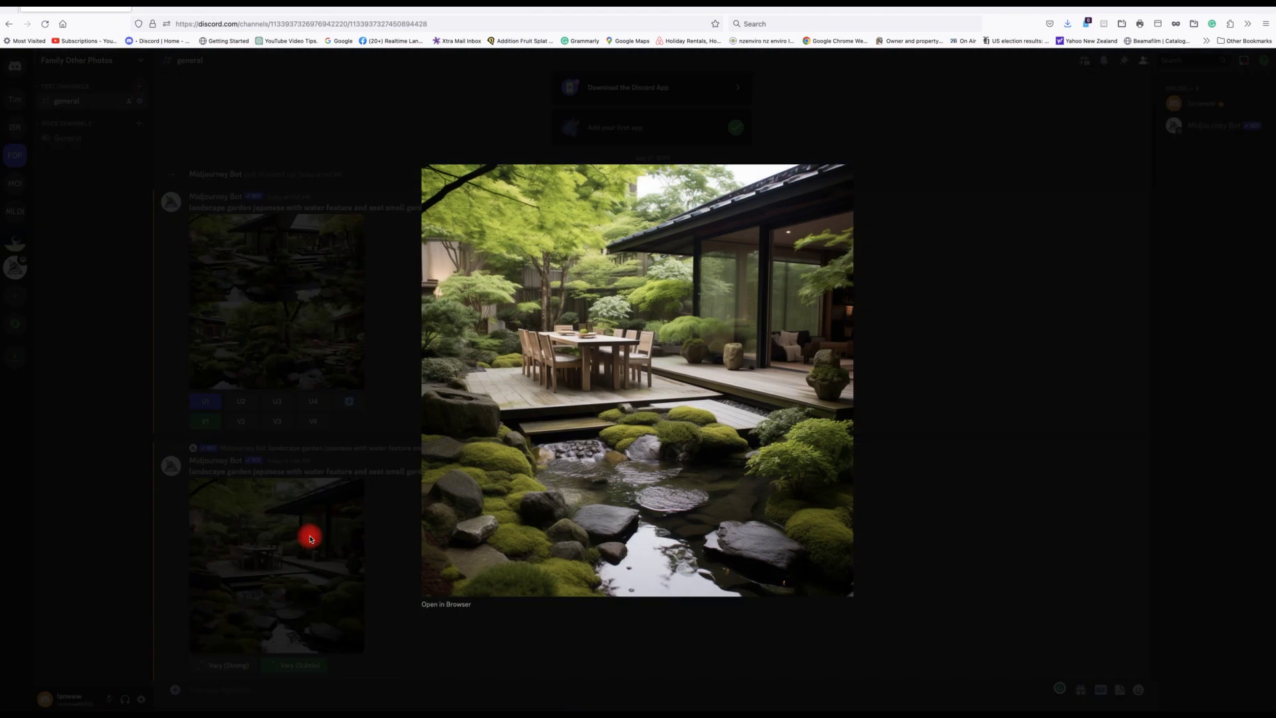
pyautogui.click(384, 555)
pyautogui.scroll(-7, 425, 542)
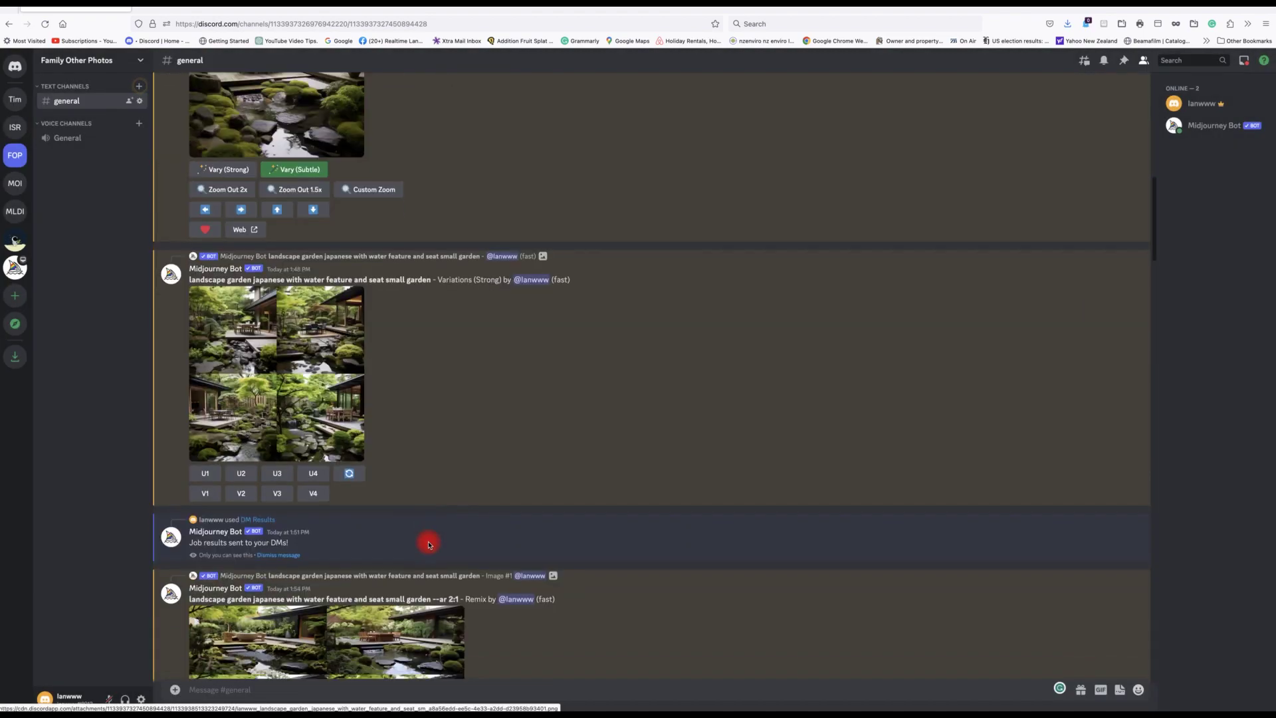
pyautogui.scroll(-1, 428, 544)
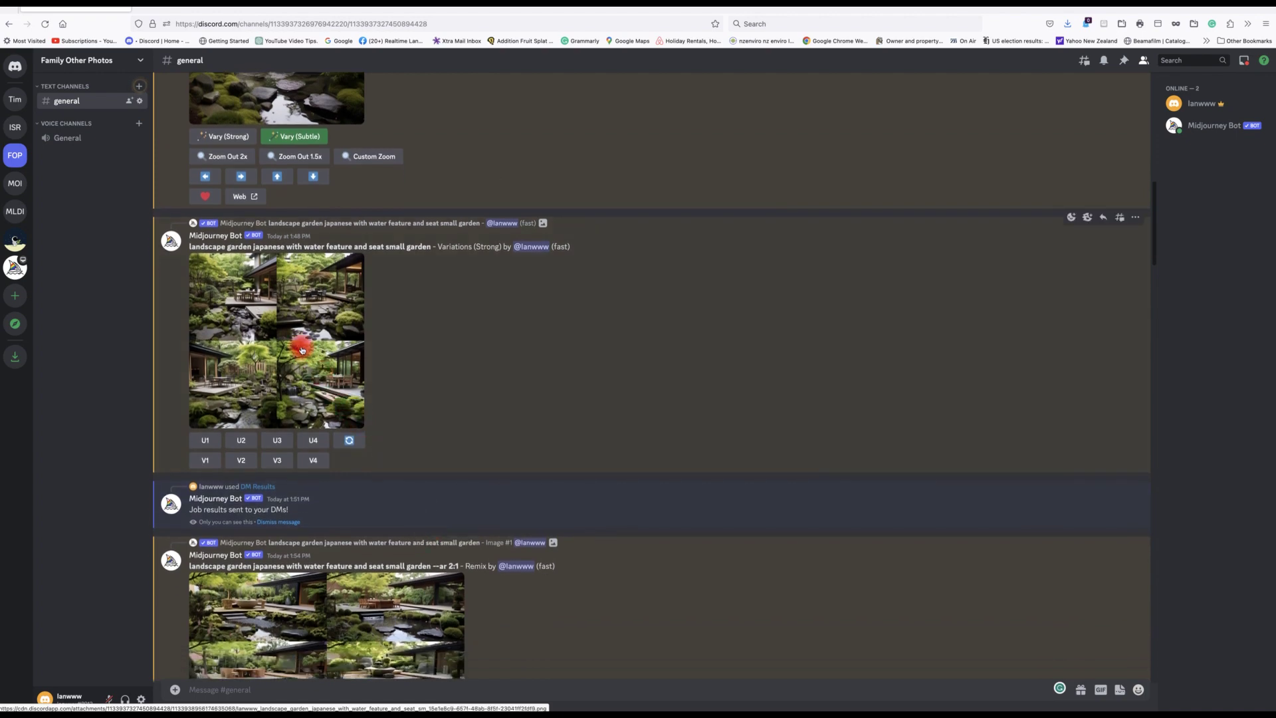
# Review the strong variations and 2:1 remix grids, then enlarge the small mediterranean garden grid.
pyautogui.click(298, 341)
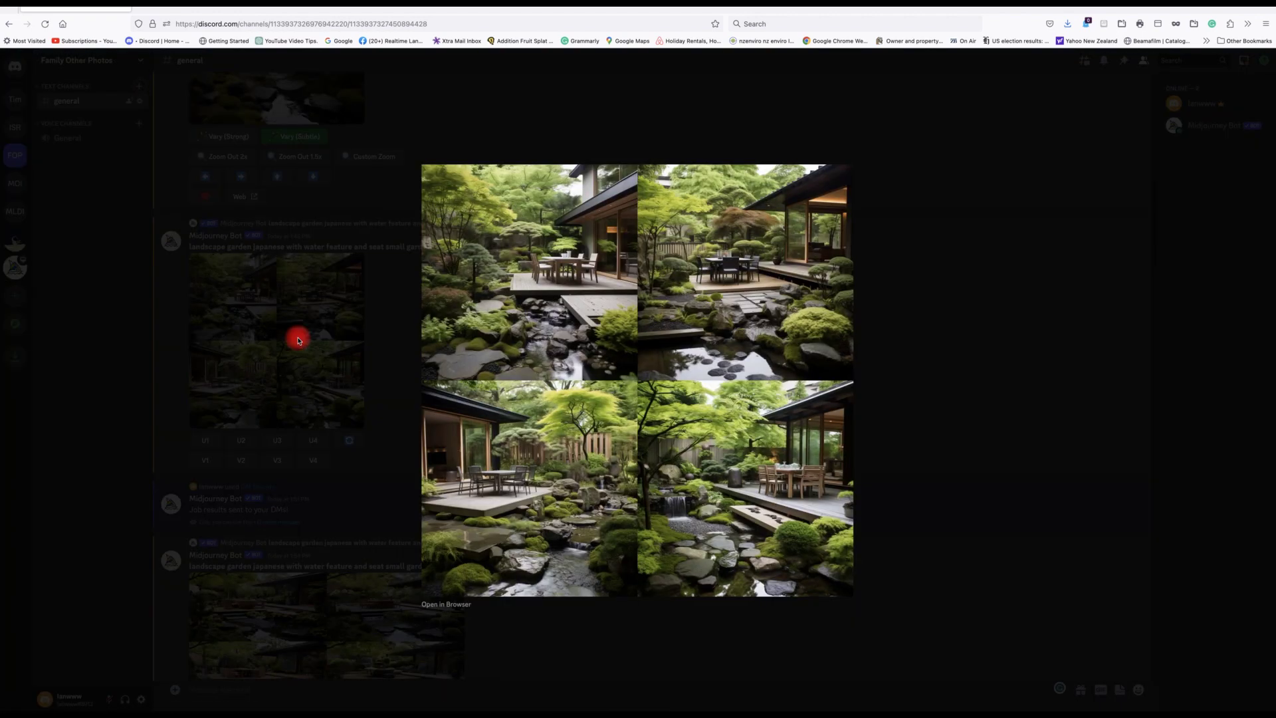
pyautogui.click(387, 365)
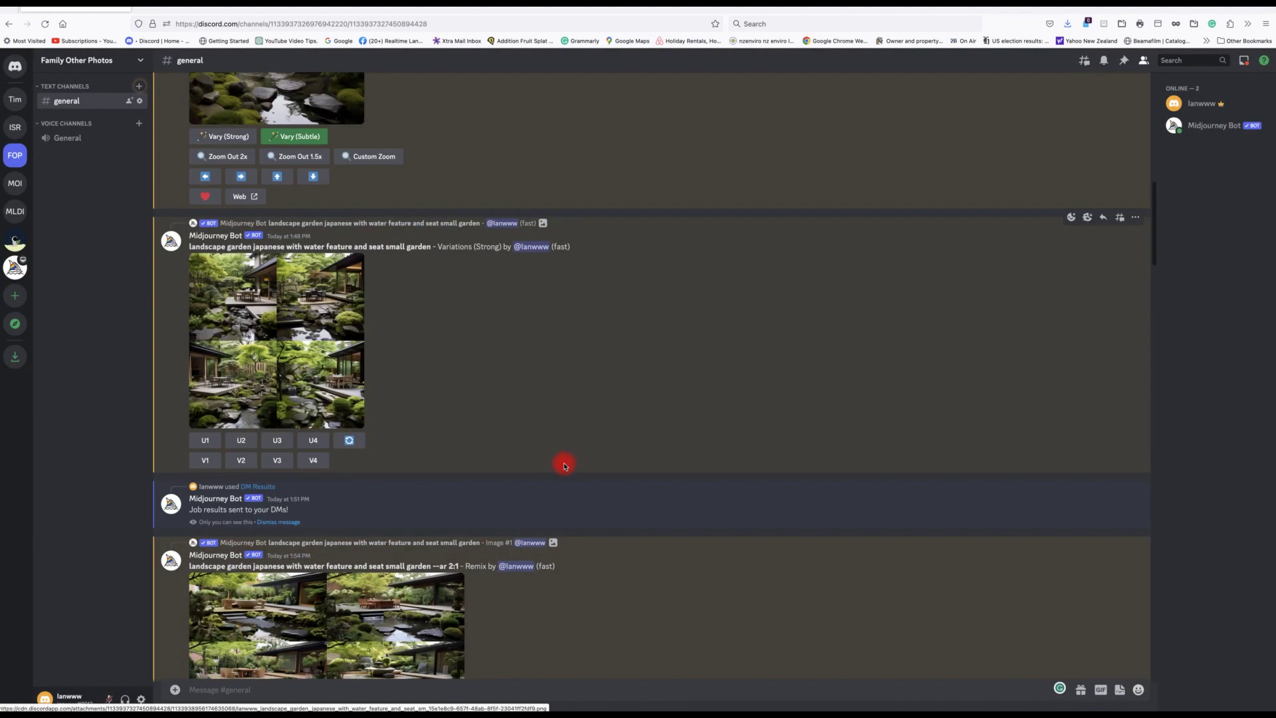
pyautogui.scroll(-3, 562, 469)
pyautogui.scroll(-2, 562, 469)
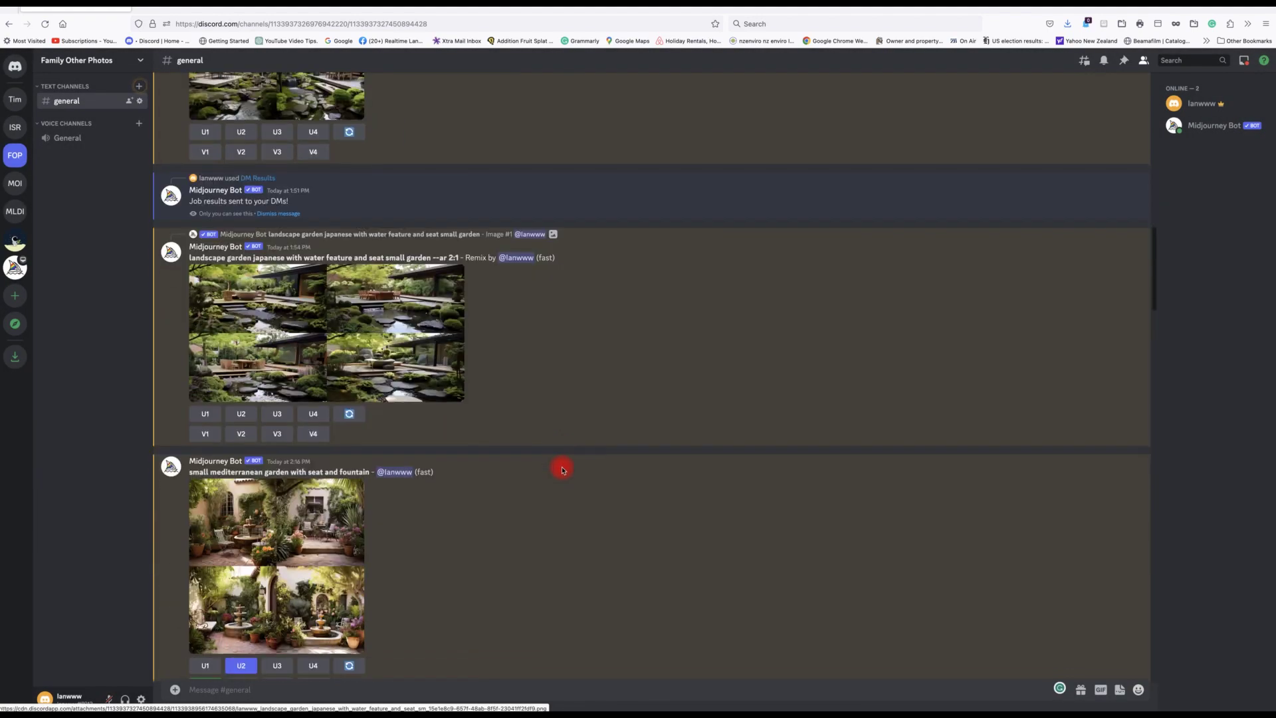
pyautogui.click(325, 353)
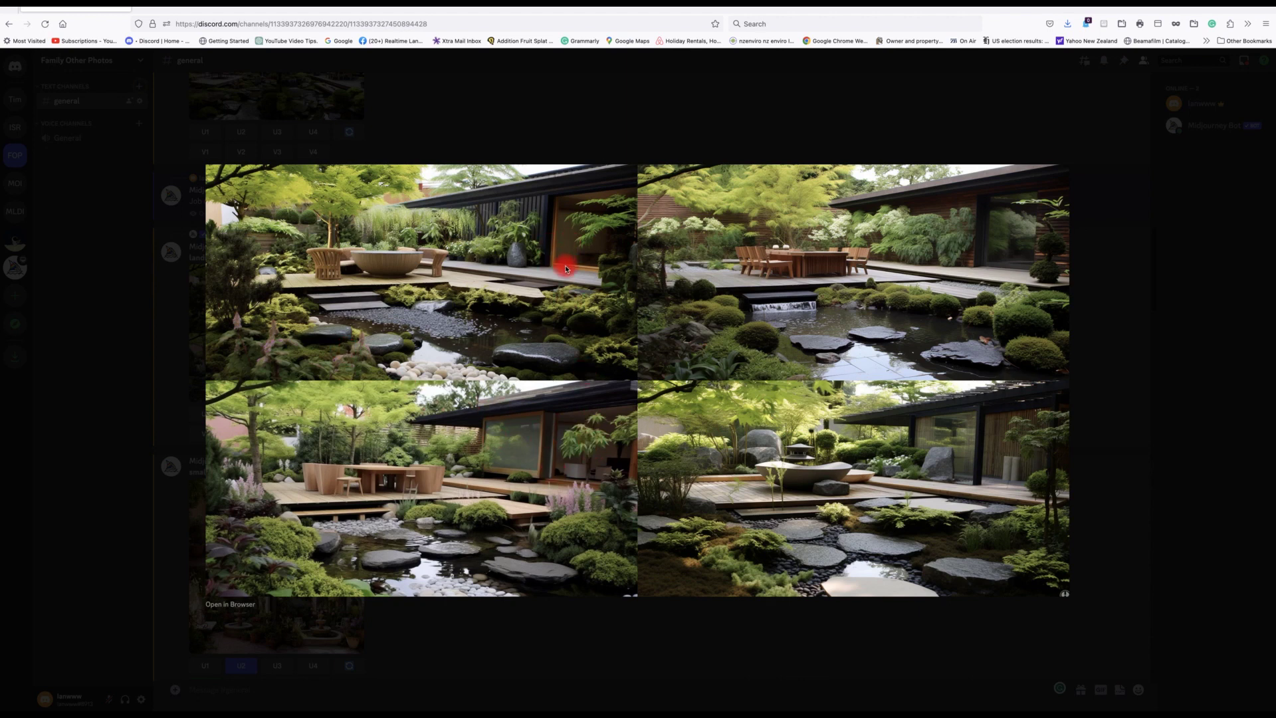
pyautogui.press('Escape')
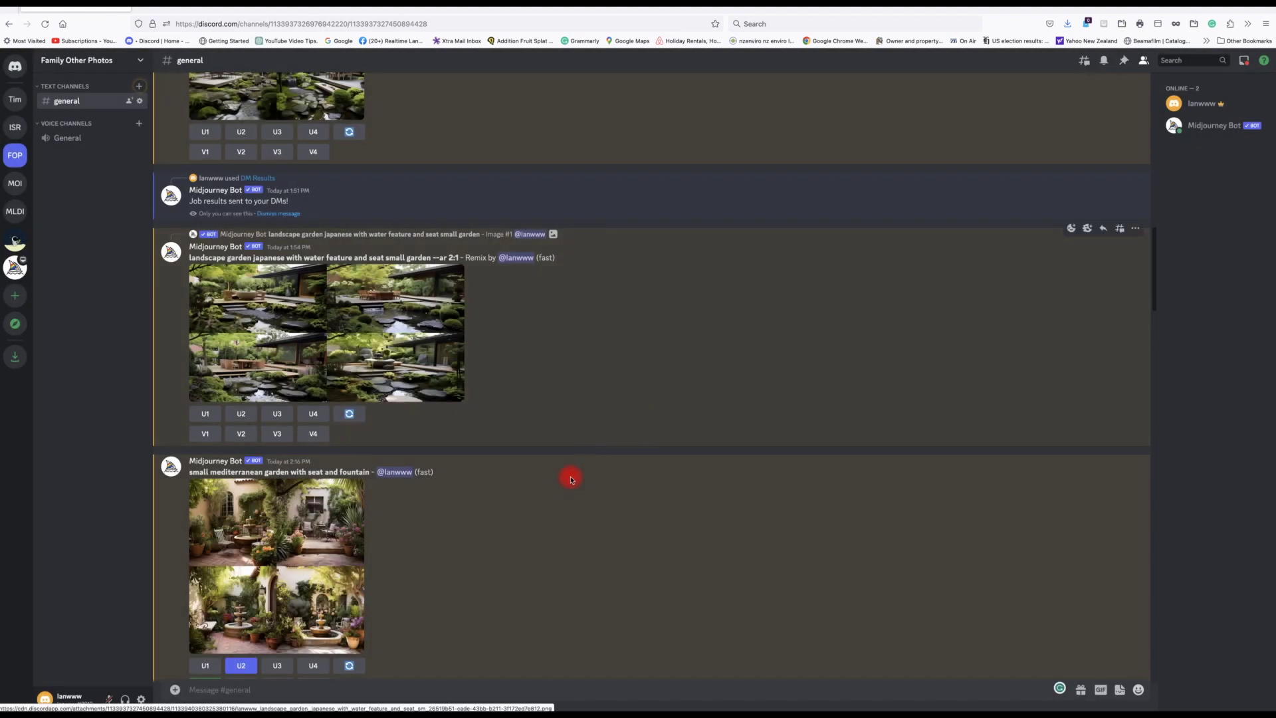
pyautogui.click(296, 383)
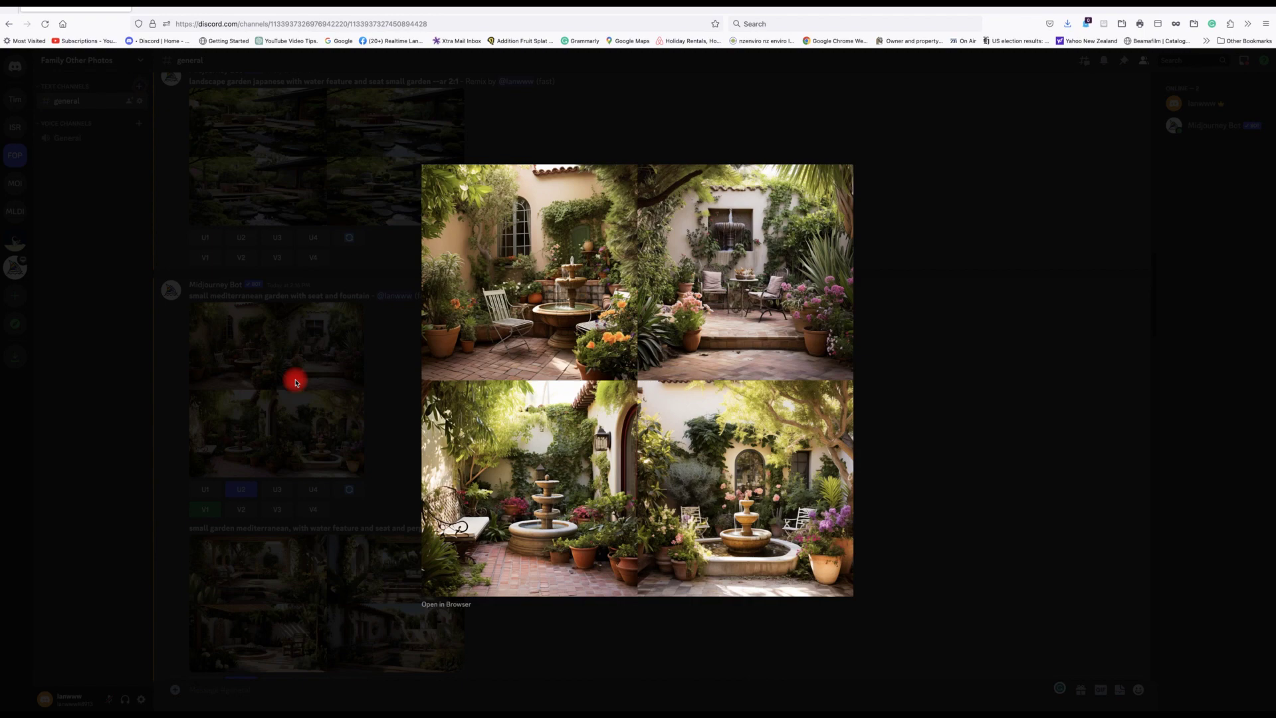
# Close the mediterranean grid and view its upscaled Image #2 at full size.
pyautogui.click(390, 408)
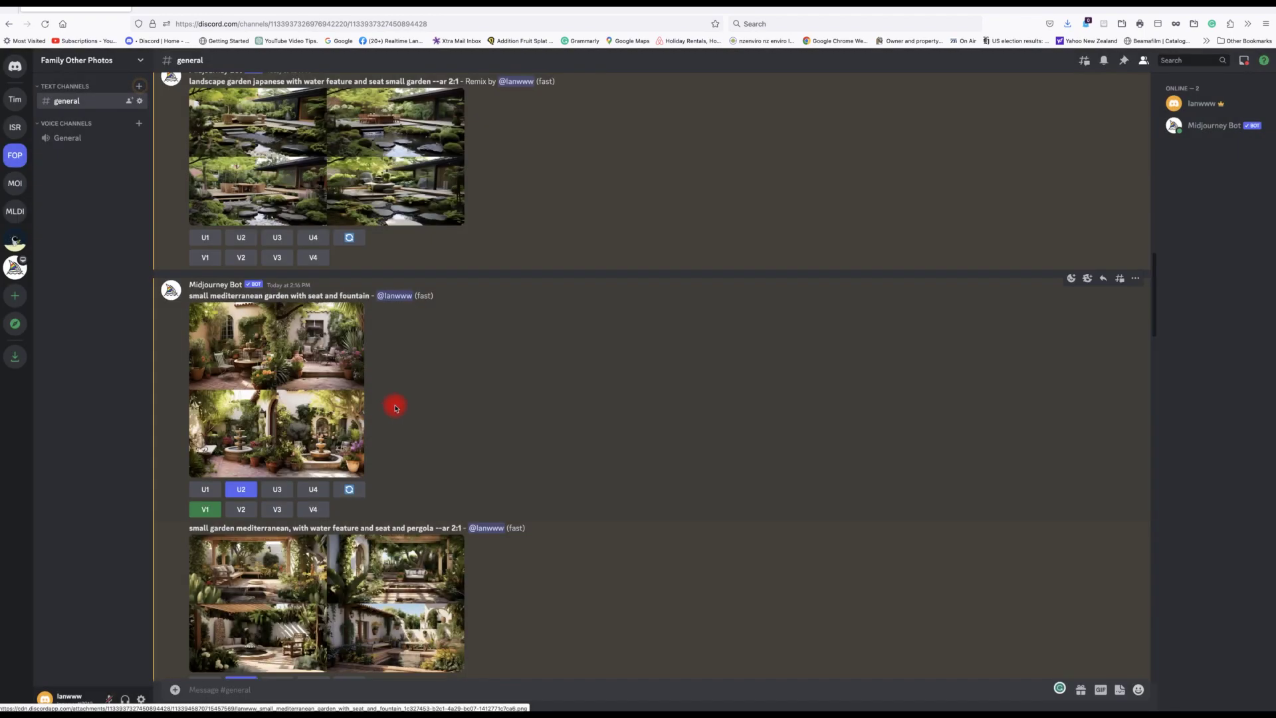
pyautogui.scroll(-5, 395, 408)
pyautogui.scroll(-2, 495, 422)
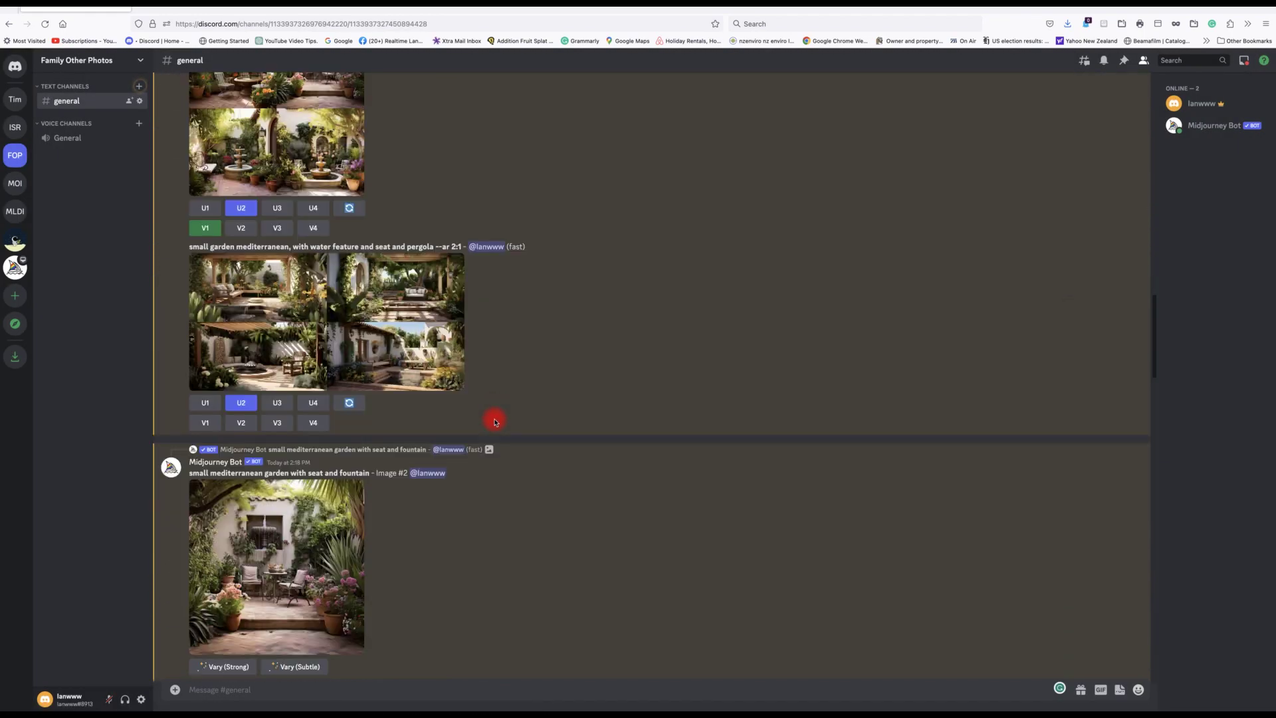
pyautogui.scroll(-1, 496, 422)
pyautogui.scroll(-3, 491, 419)
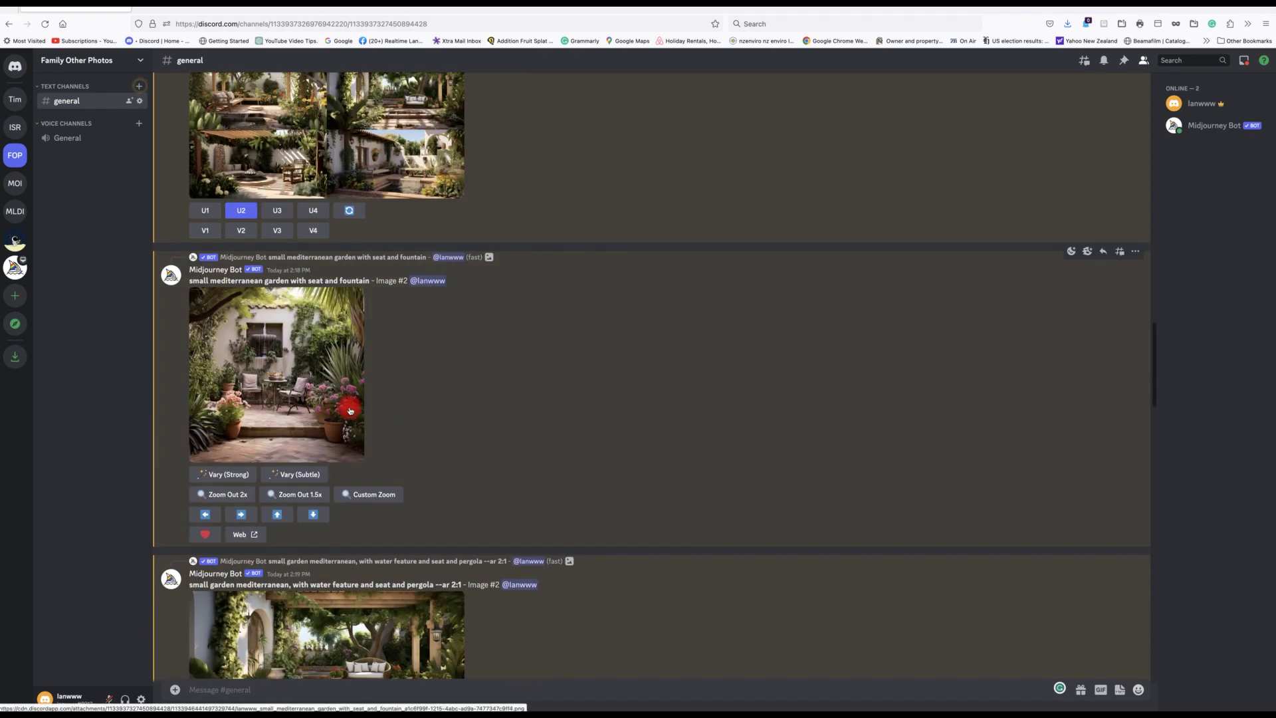
pyautogui.click(350, 410)
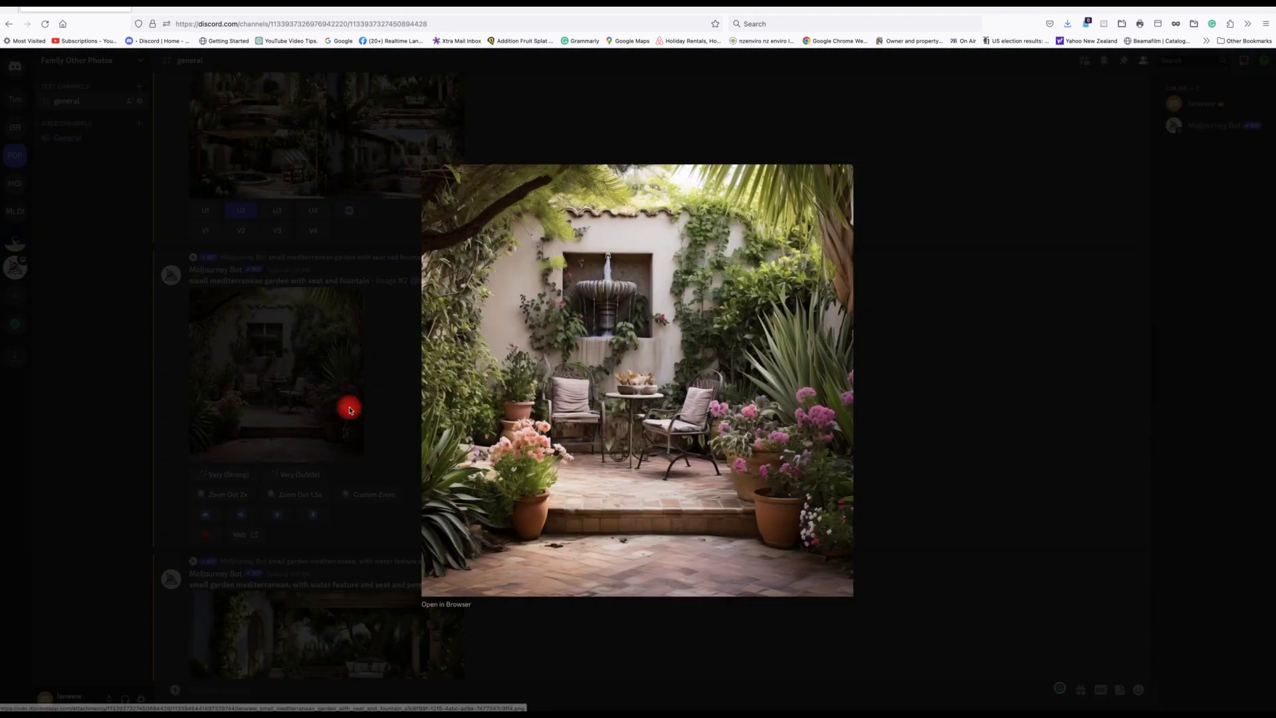
pyautogui.click(398, 410)
# Scroll to the house photo and briefly enlarge the 'japaneses garden iw 2' grid.
pyautogui.scroll(-3, 561, 491)
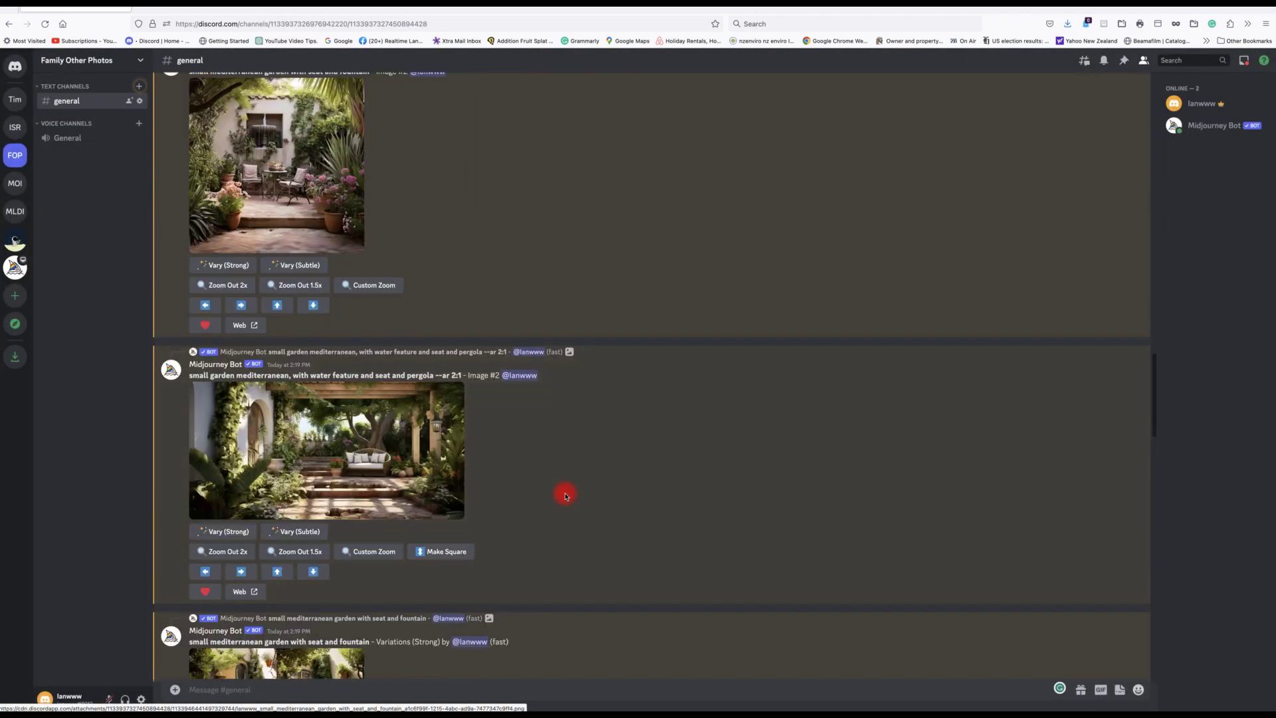
pyautogui.scroll(-8, 565, 495)
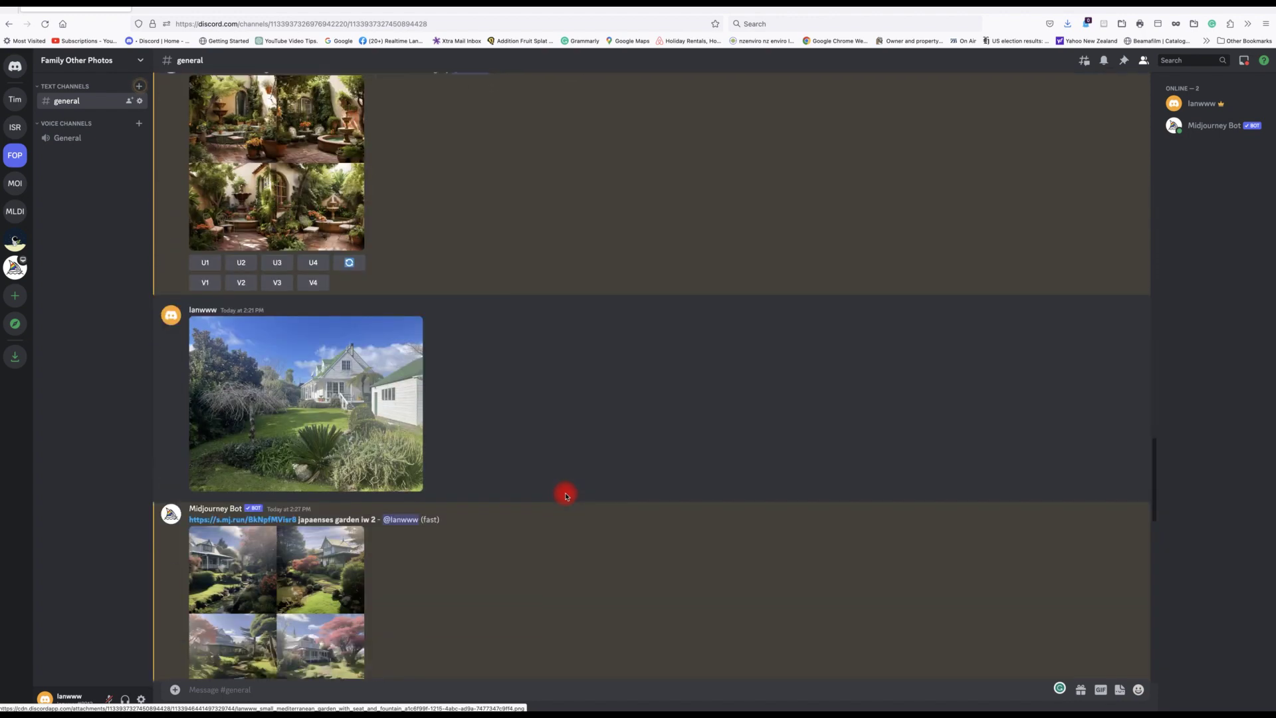
pyautogui.scroll(-3, 565, 495)
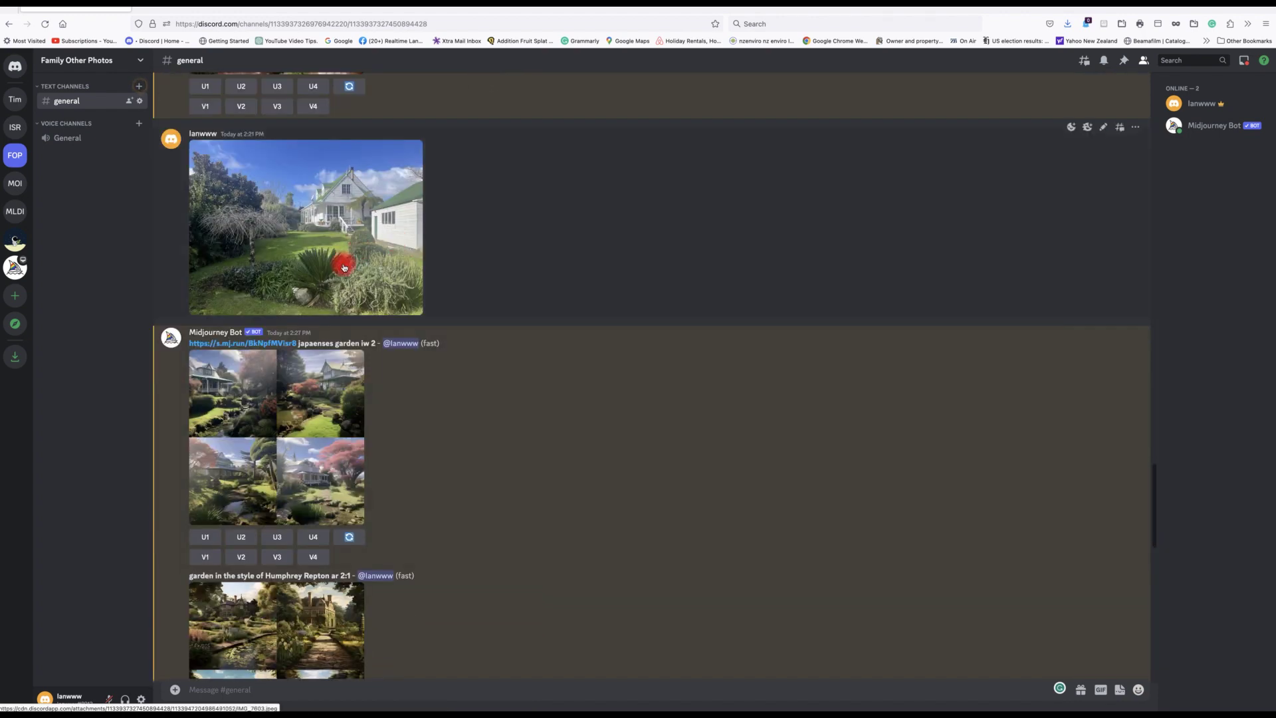
pyautogui.click(281, 432)
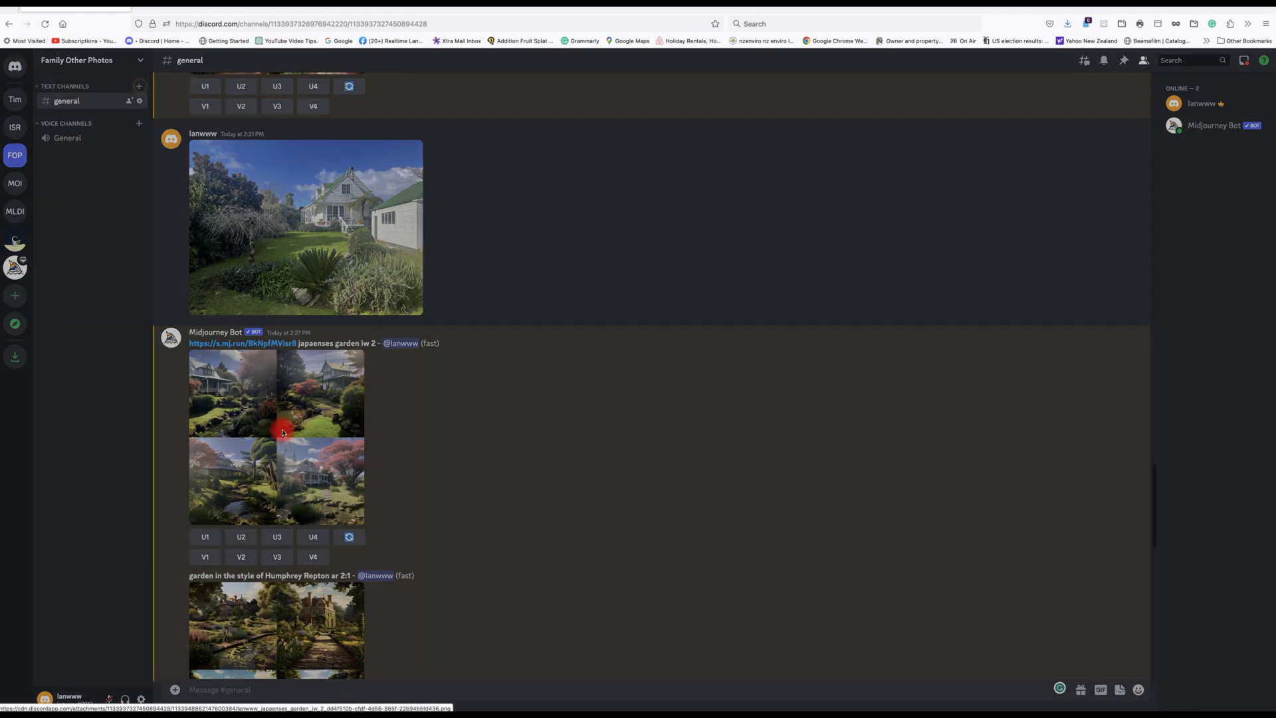
pyautogui.click(281, 432)
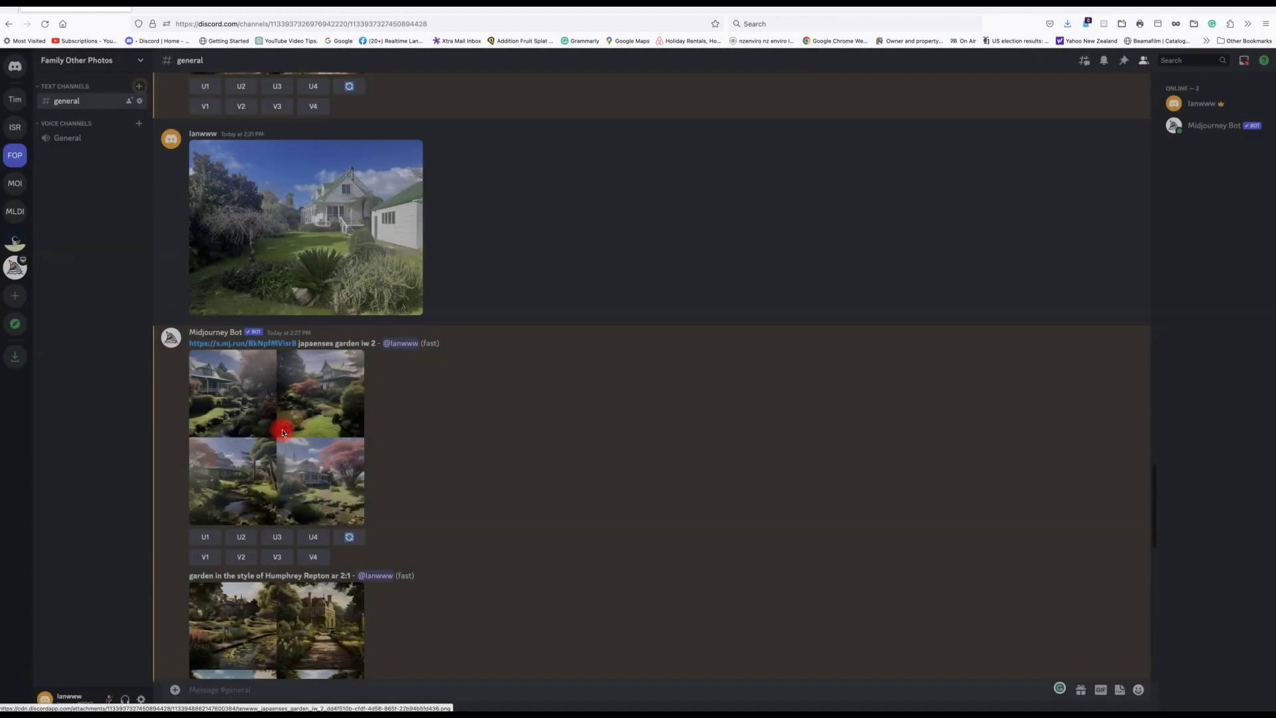
pyautogui.scroll(-5, 506, 510)
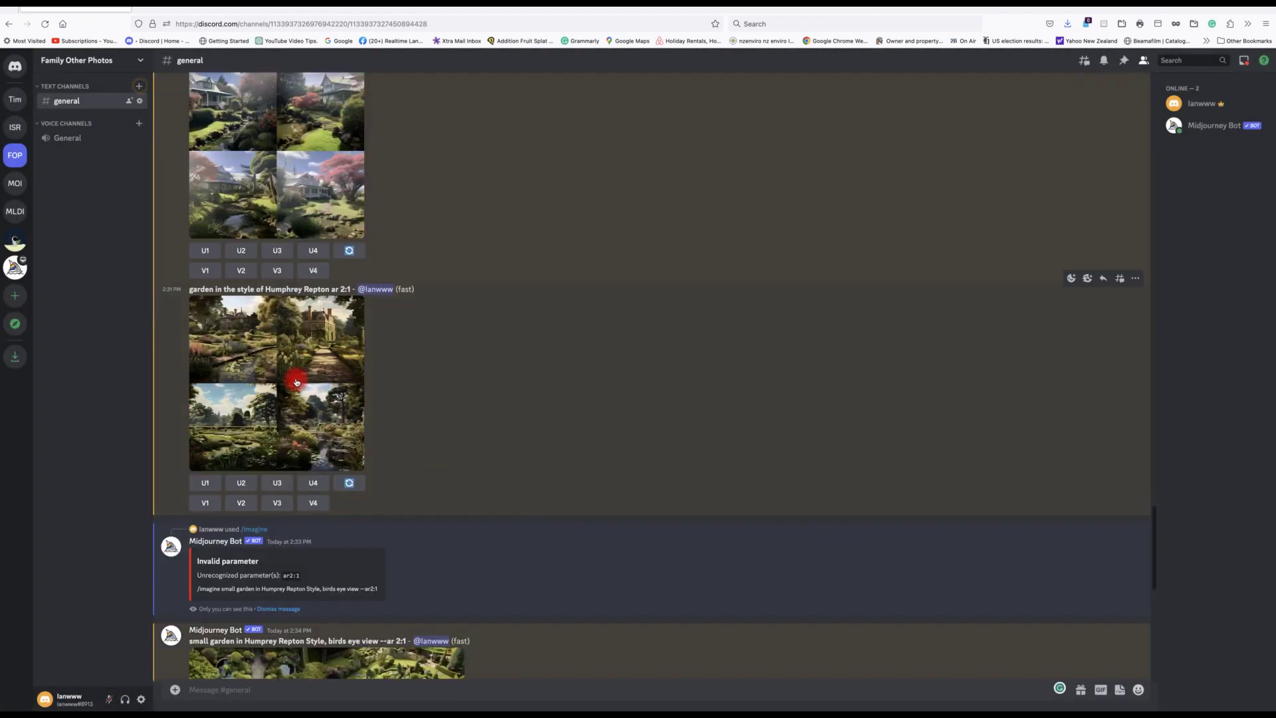
# View the Humphrey Repton garden grid enlarged, then open the 'birds eye view --ar 2:1' grid full size.
pyautogui.click(295, 379)
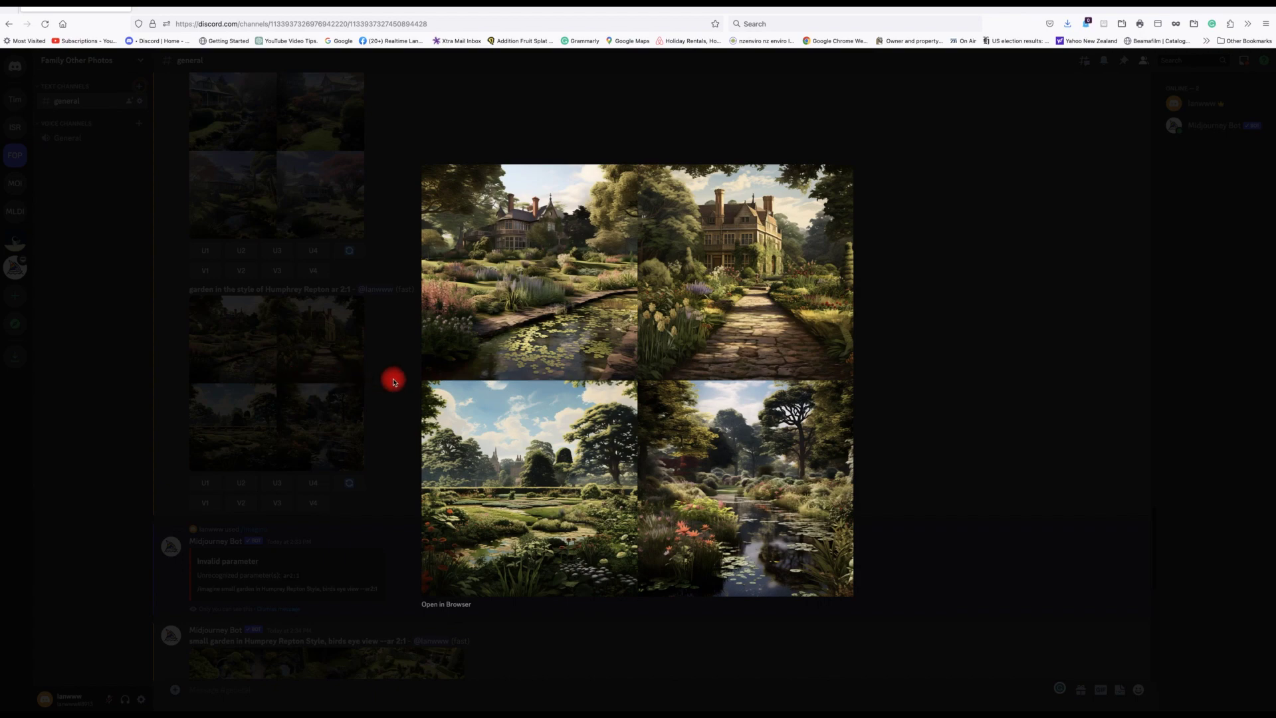
pyautogui.click(393, 378)
pyautogui.scroll(-4, 462, 448)
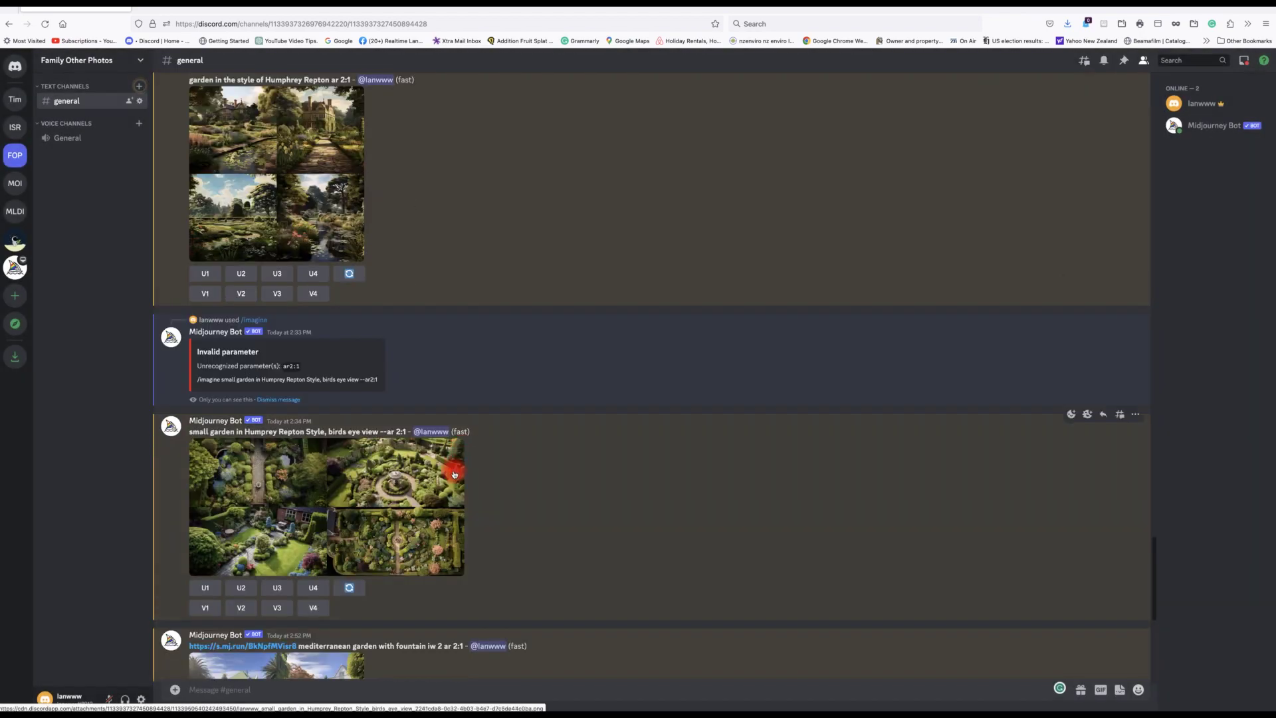
pyautogui.scroll(-2, 412, 432)
pyautogui.click(382, 414)
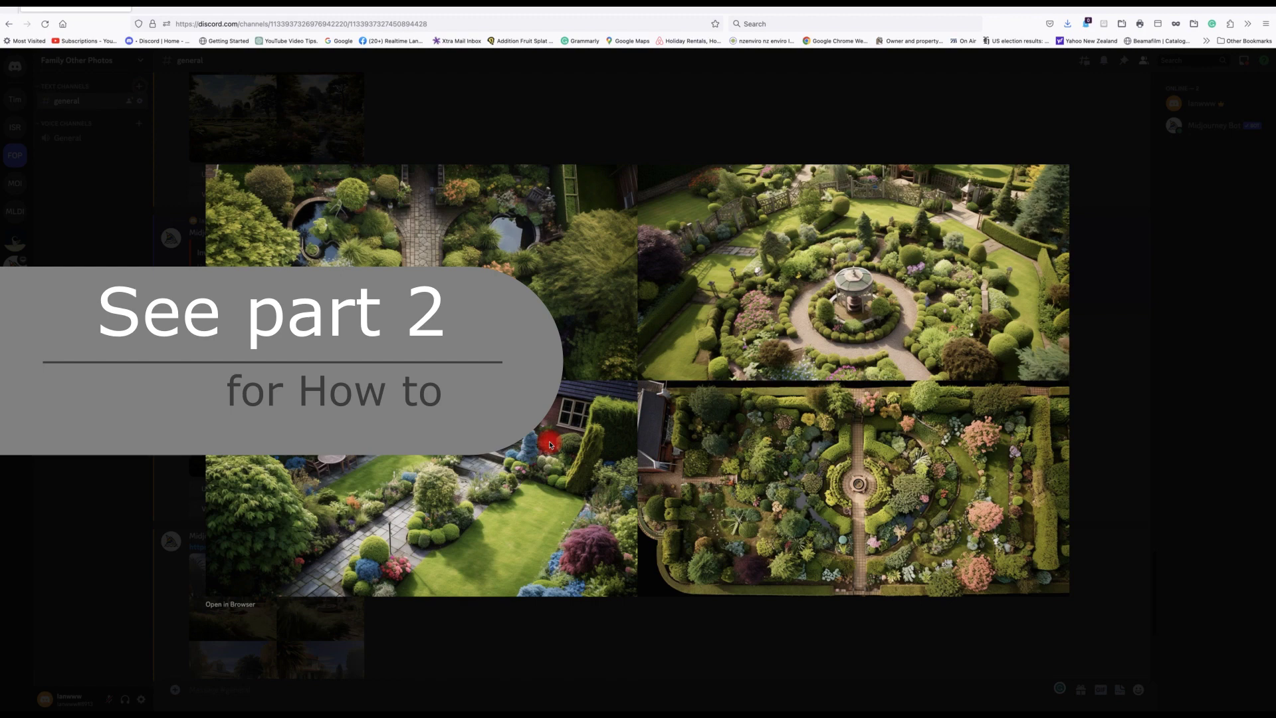
# Close the bird's-eye garden viewer and scroll the chat to the 'flower garden --iw 2 --ar 2:1' grid.
pyautogui.press('Escape')
pyautogui.scroll(3, 624, 487)
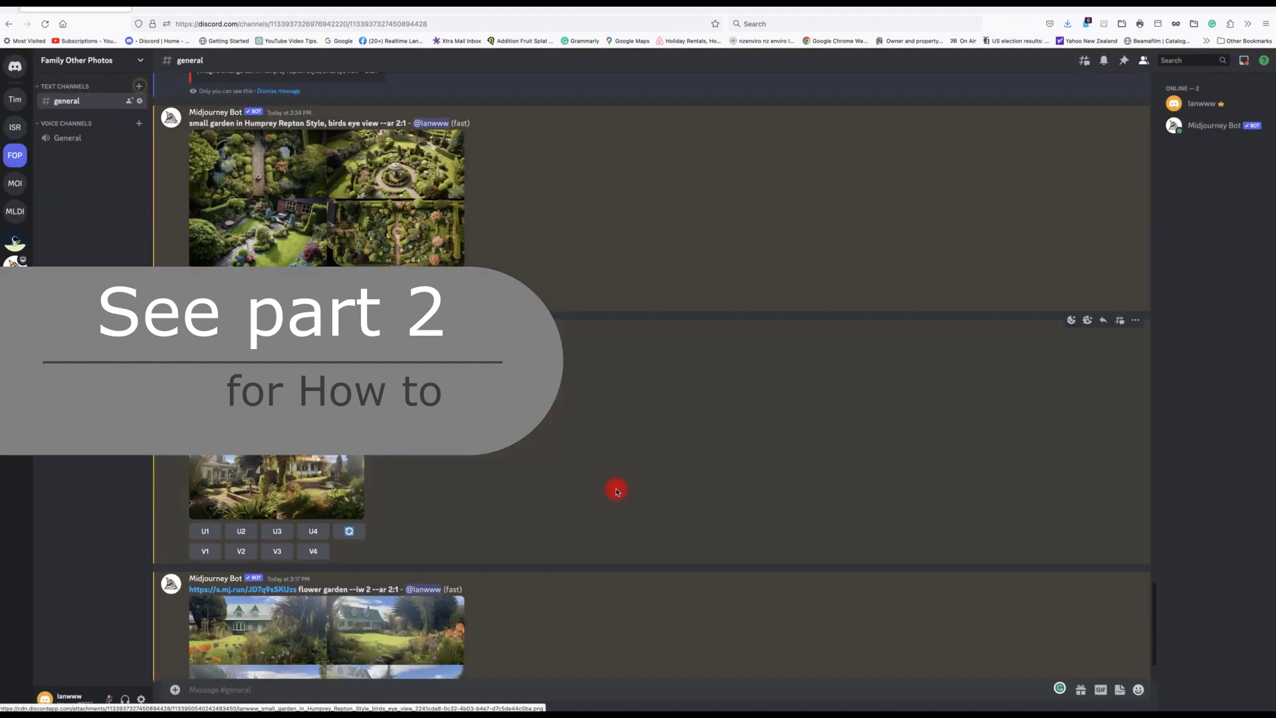
pyautogui.scroll(-2, 617, 491)
pyautogui.scroll(-1, 608, 498)
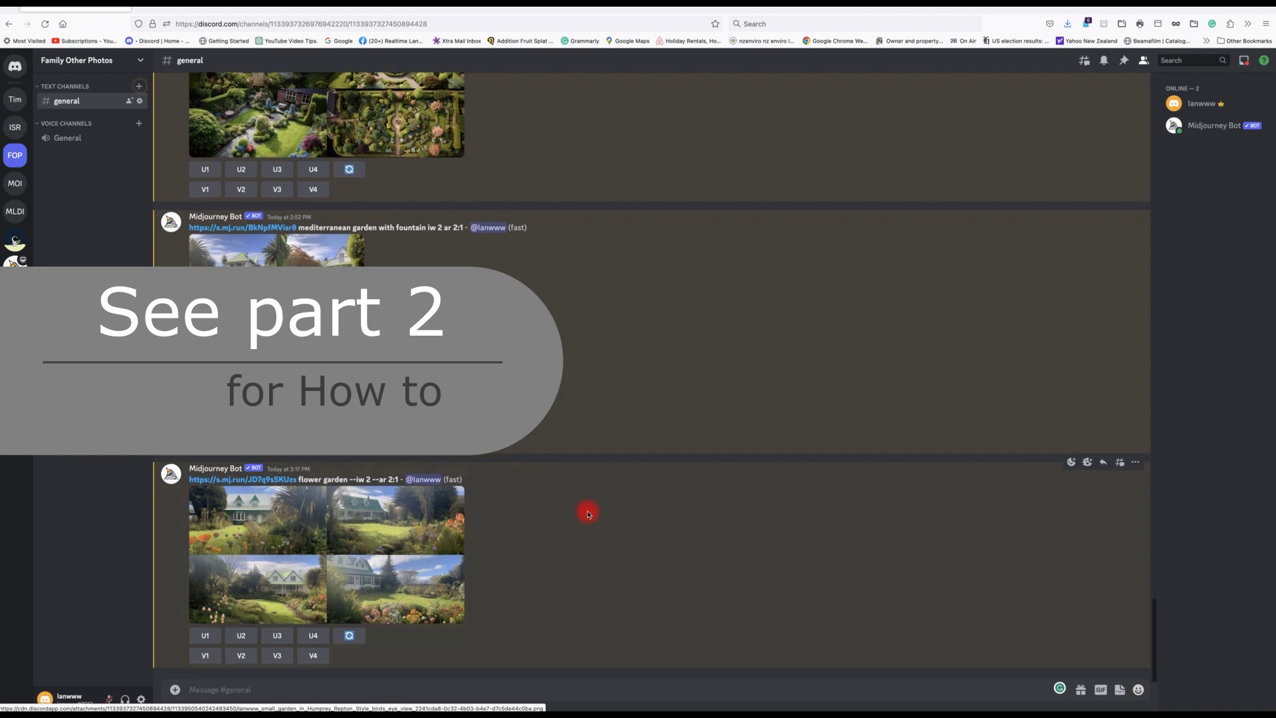